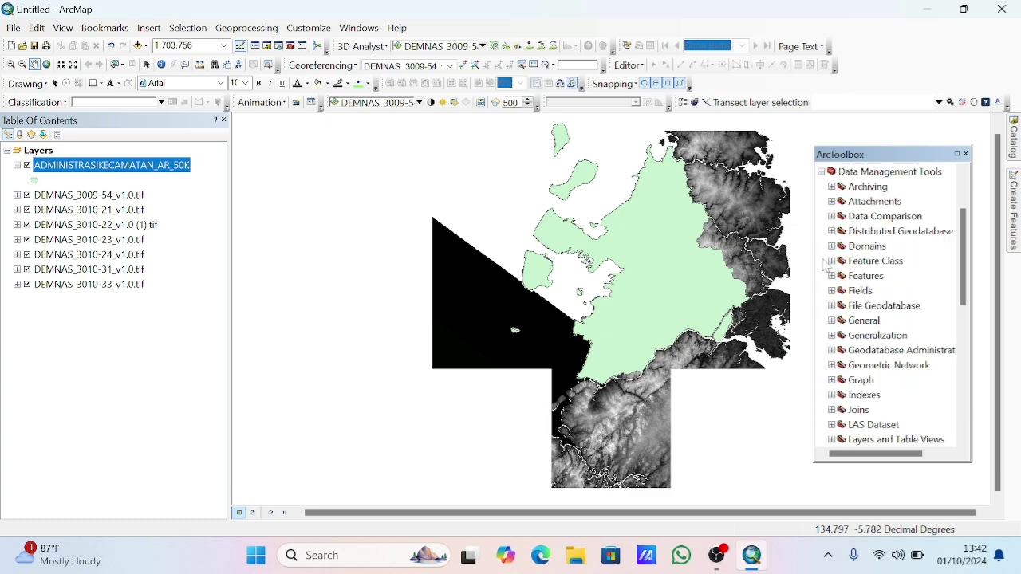
- Start Mosaic To New Raster and add all seven DEMNAS rasters, from DEMNAS_3009-54 through DEMNAS_3010-33, as input rasters
{"action": "scroll", "coordinate": [824, 335], "scroll_direction": "down", "scroll_amount": 5}
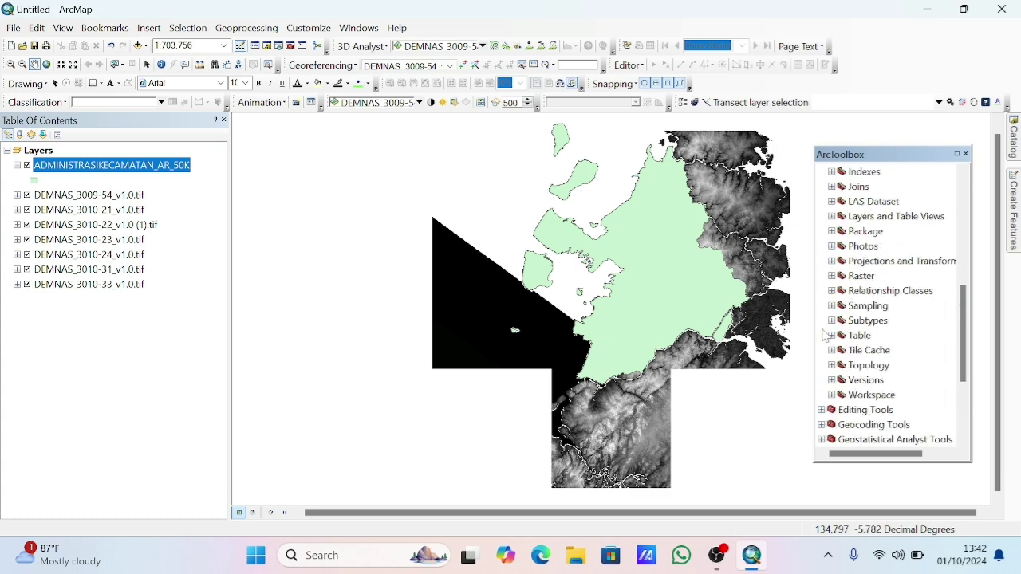
{"action": "left_click", "coordinate": [831, 275]}
{"action": "left_click", "coordinate": [841, 322]}
{"action": "double_click", "coordinate": [899, 410]}
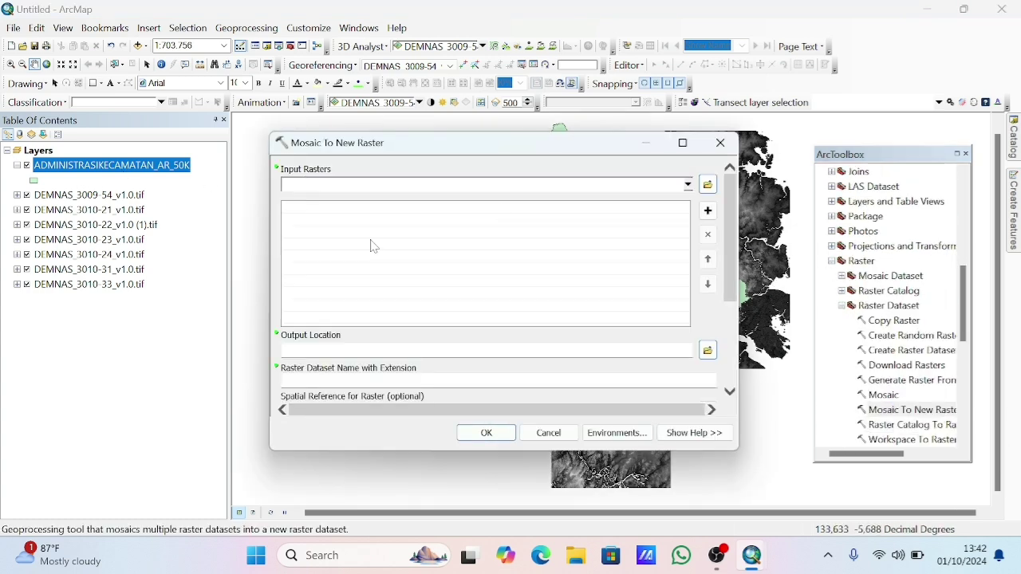
{"action": "left_click", "coordinate": [687, 184]}
{"action": "left_click", "coordinate": [389, 200]}
{"action": "left_click", "coordinate": [688, 184]}
{"action": "left_click", "coordinate": [395, 215]}
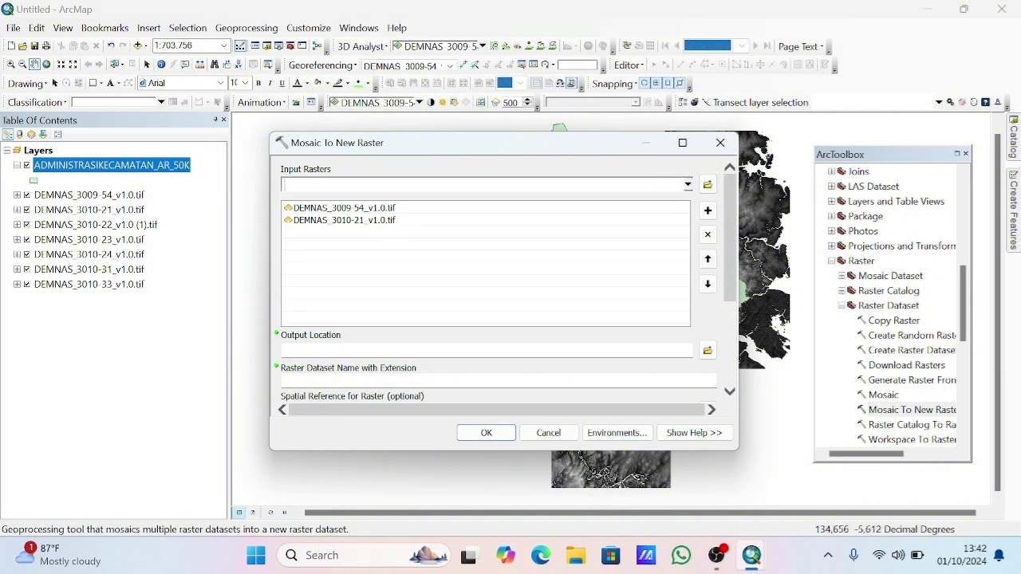
{"action": "left_click", "coordinate": [687, 184]}
{"action": "left_click", "coordinate": [407, 230]}
{"action": "left_click", "coordinate": [687, 185]}
{"action": "left_click", "coordinate": [358, 244]}
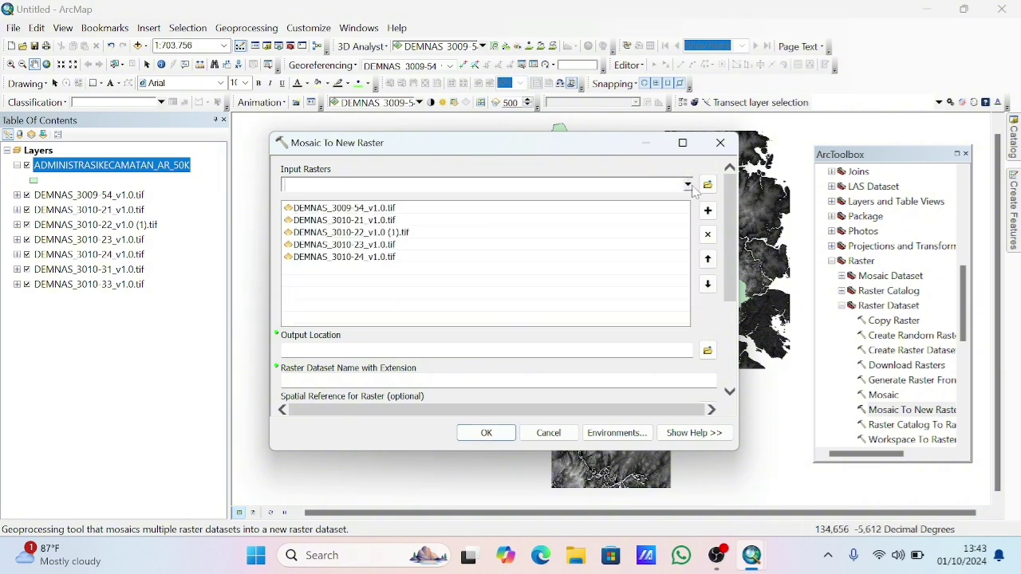
{"action": "left_click", "coordinate": [688, 184]}
{"action": "left_click", "coordinate": [359, 259]}
{"action": "left_click", "coordinate": [688, 184]}
{"action": "left_click", "coordinate": [359, 274]}
{"action": "left_click", "coordinate": [687, 184]}
{"action": "left_click", "coordinate": [359, 289]}
- Create a folder "aru 2" containing a subfolder "aru baru 2" and set that subfolder as the mosaic's output location
{"action": "left_click", "coordinate": [708, 351]}
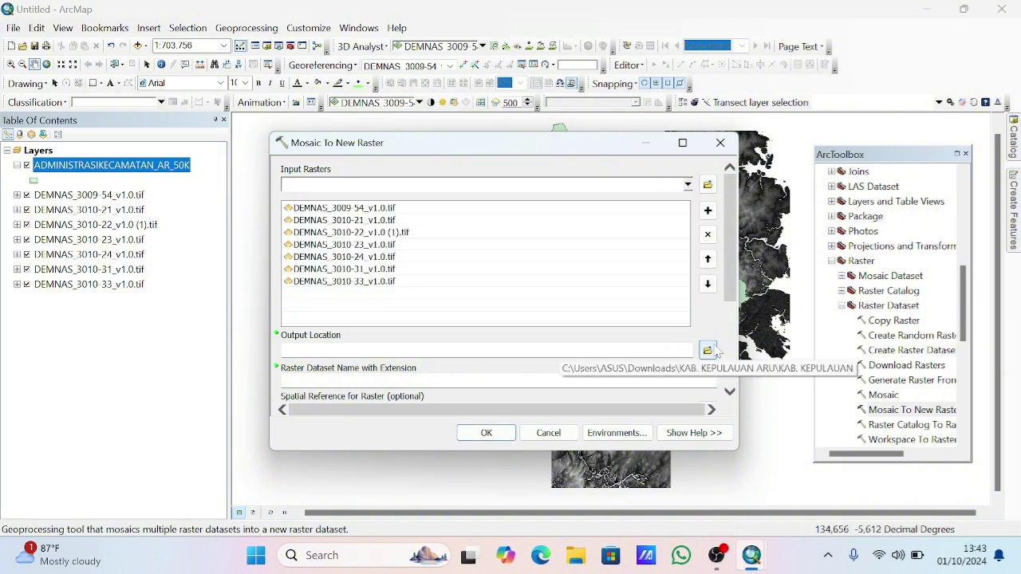
{"action": "left_click", "coordinate": [609, 194]}
{"action": "type", "text": "aru 2"}
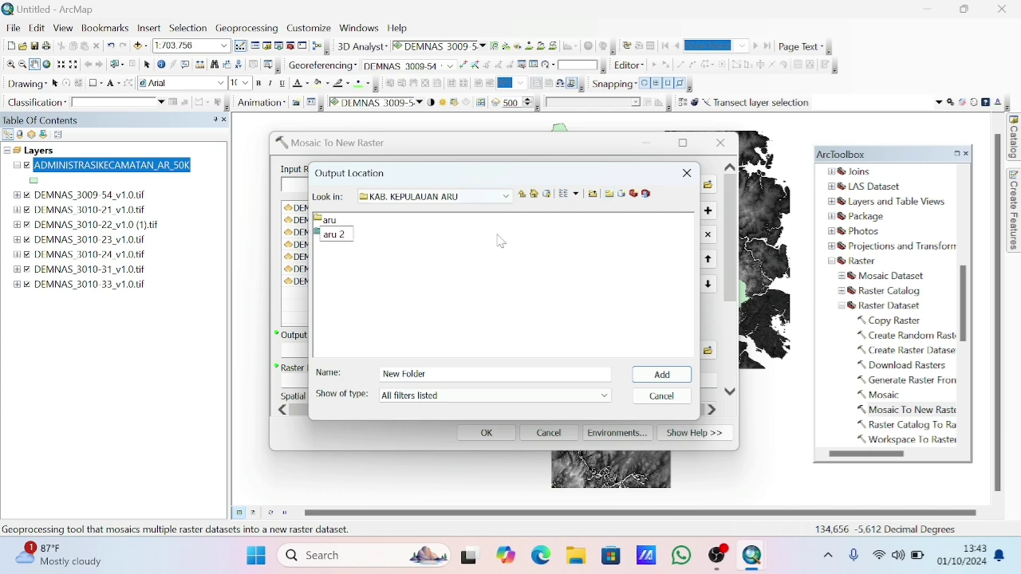
{"action": "key", "text": "Return"}
{"action": "key", "text": "Return"}
{"action": "left_click", "coordinate": [609, 194]}
{"action": "type", "text": "aru ba"}
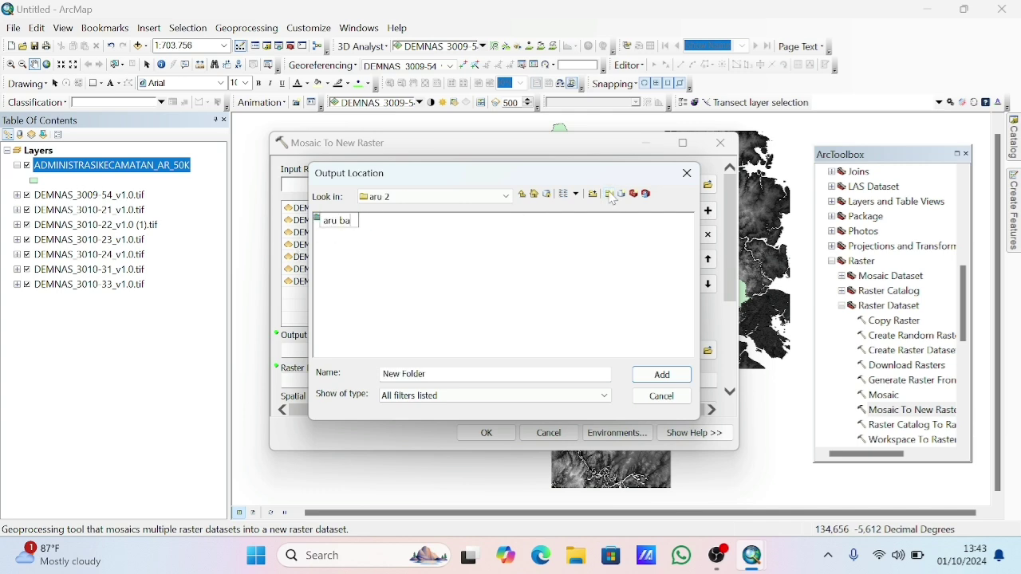
{"action": "type", "text": "ru 2"}
{"action": "key", "text": "Return"}
{"action": "left_click", "coordinate": [650, 370]}
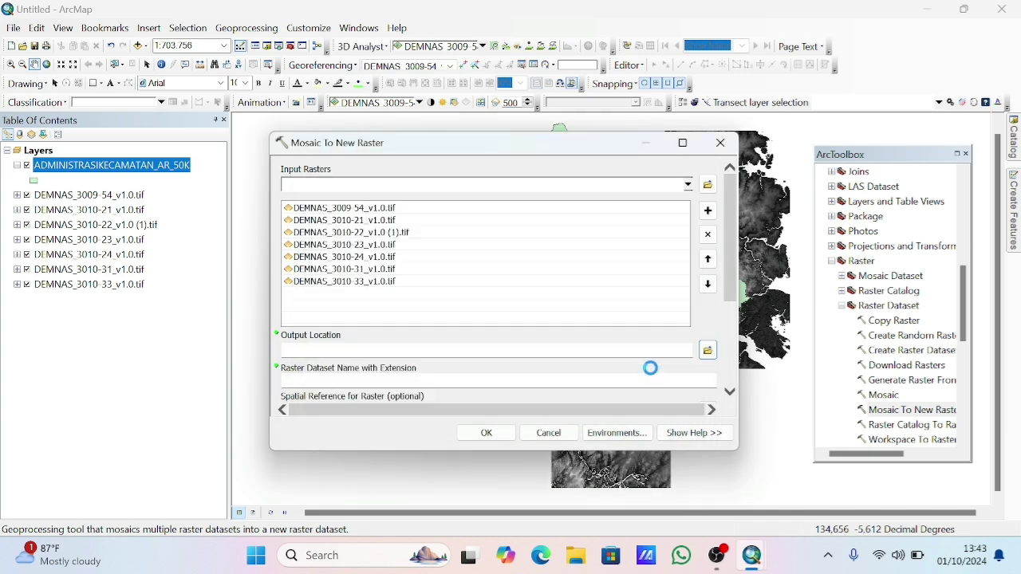
- Name the mosaic output aru2.tif and set its number of bands to 1
{"action": "scroll", "coordinate": [650, 370], "scroll_direction": "down", "scroll_amount": 3}
{"action": "left_click", "coordinate": [447, 266]}
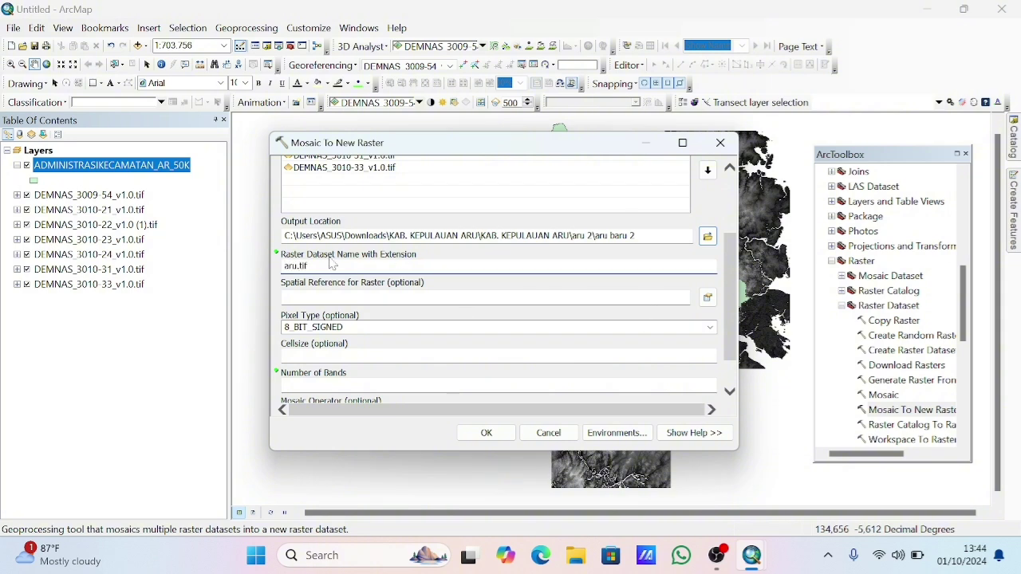
{"action": "scroll", "coordinate": [715, 383], "scroll_direction": "down", "scroll_amount": 2}
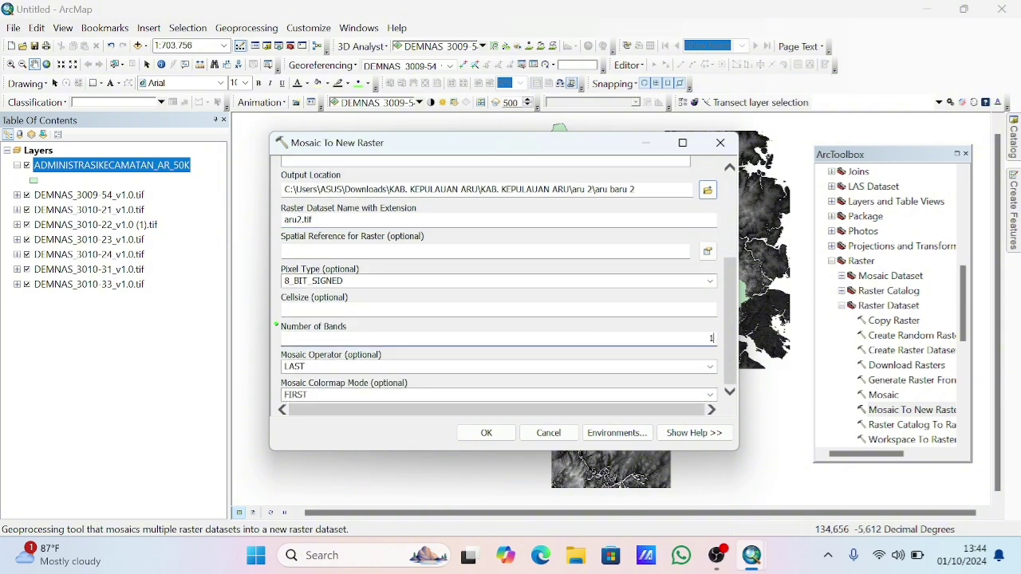
- Set the mosaic operator to MEAN and the colormap mode to MATCH, and run the mosaic
{"action": "left_click", "coordinate": [709, 366]}
{"action": "left_click", "coordinate": [576, 399]}
{"action": "left_click", "coordinate": [709, 395]}
{"action": "left_click", "coordinate": [572, 433]}
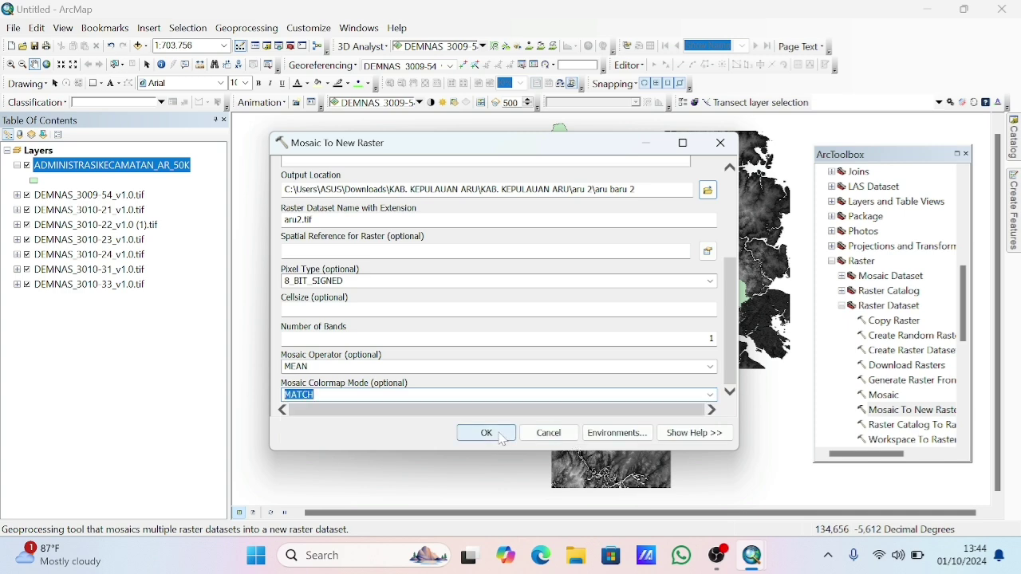
{"action": "left_click", "coordinate": [495, 432]}
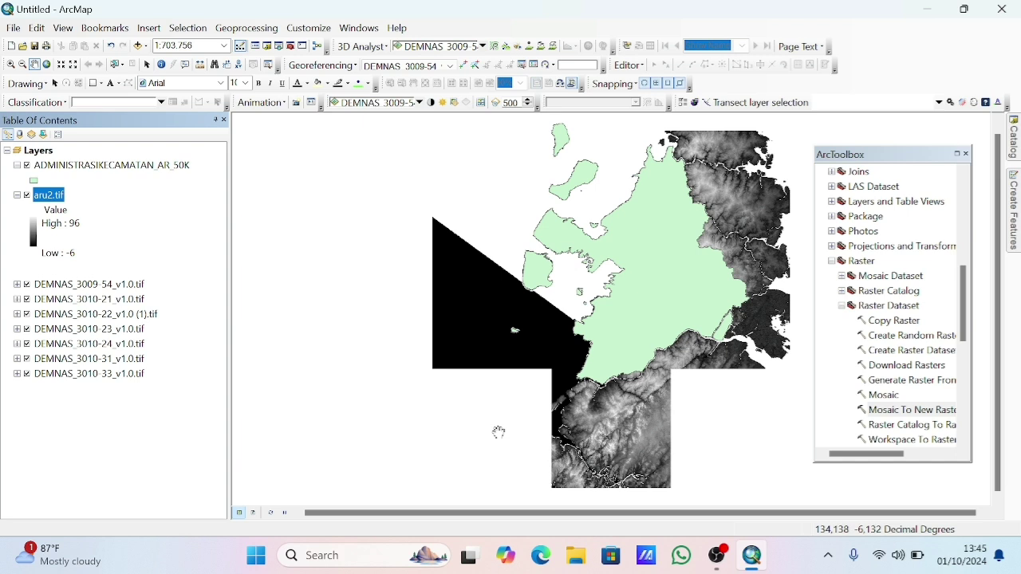
- Hide all seven original DEMNAS raster layers, leaving the aru2.tif mosaic and the district boundary layer switched on
{"action": "left_click", "coordinate": [27, 284]}
{"action": "left_click", "coordinate": [28, 329]}
{"action": "left_click", "coordinate": [28, 344]}
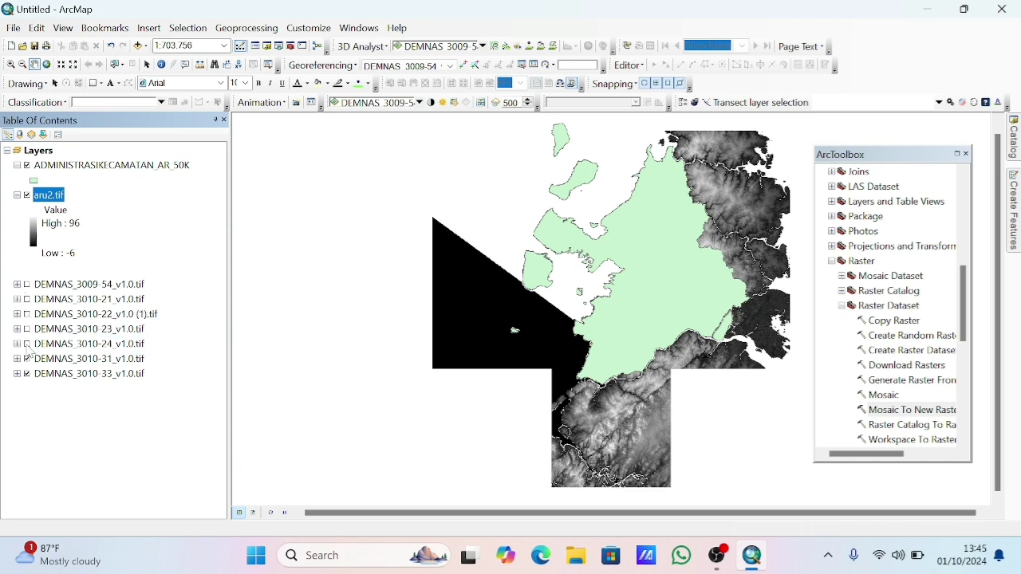
{"action": "left_click", "coordinate": [27, 359]}
{"action": "left_click", "coordinate": [27, 373]}
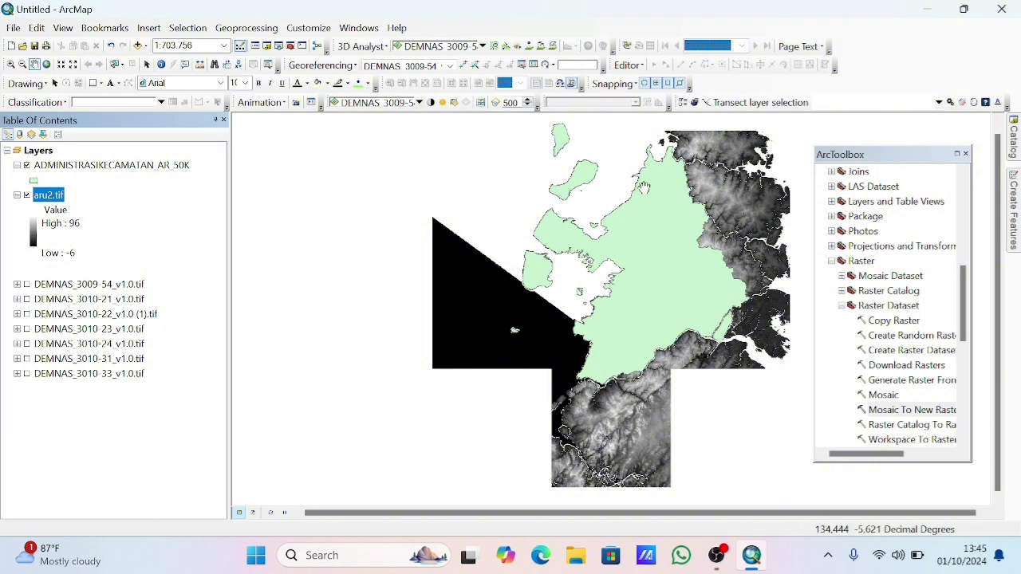
- Clip aru2.tif to the ADMINISTRASIKECAMATAN_AR_50K layer with the raster Clip tool, using the input features for clipping geometry
{"action": "double_click", "coordinate": [861, 261]}
{"action": "scroll", "coordinate": [868, 275], "scroll_direction": "up", "scroll_amount": 3}
{"action": "scroll", "coordinate": [870, 275], "scroll_direction": "down", "scroll_amount": 6}
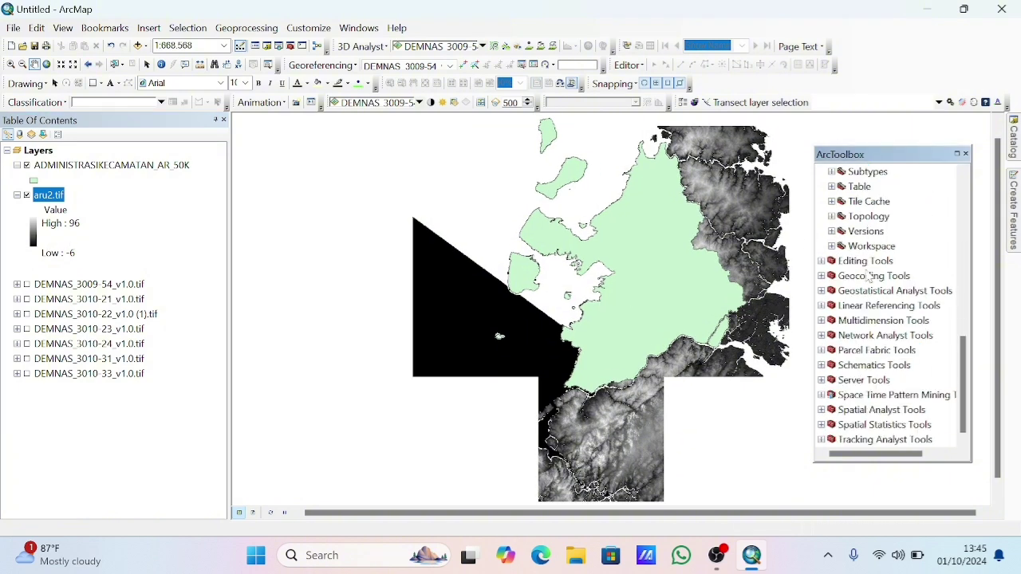
{"action": "scroll", "coordinate": [877, 360], "scroll_direction": "up", "scroll_amount": 1}
{"action": "left_click", "coordinate": [831, 173]}
{"action": "left_click", "coordinate": [844, 373]}
{"action": "scroll", "coordinate": [877, 351], "scroll_direction": "down", "scroll_amount": 1}
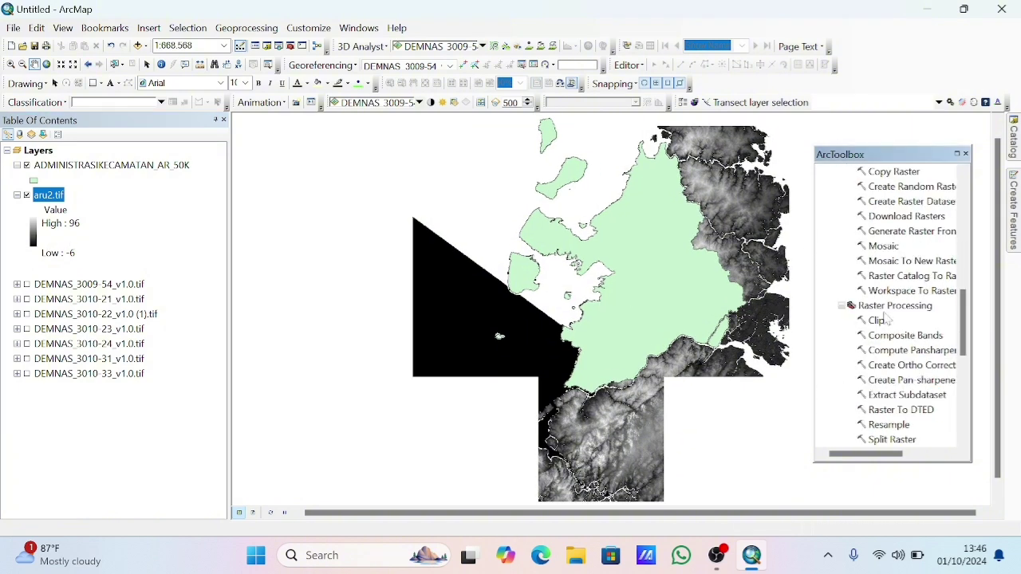
{"action": "double_click", "coordinate": [876, 320]}
{"action": "left_click_drag", "start_coordinate": [40, 200], "coordinate": [303, 185]}
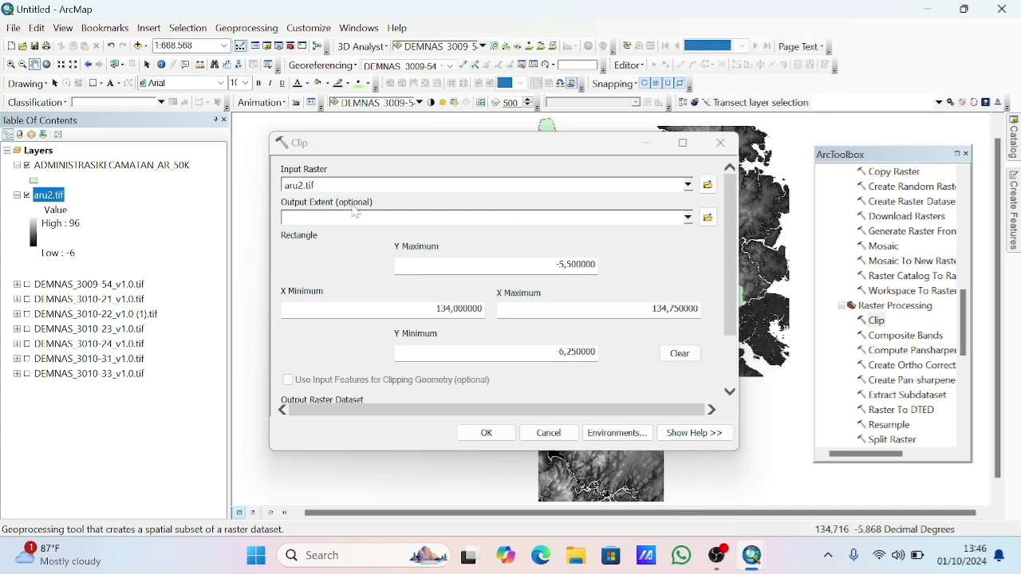
{"action": "left_click_drag", "start_coordinate": [112, 165], "coordinate": [359, 217]}
{"action": "left_click", "coordinate": [288, 379]}
{"action": "left_click", "coordinate": [486, 432]}
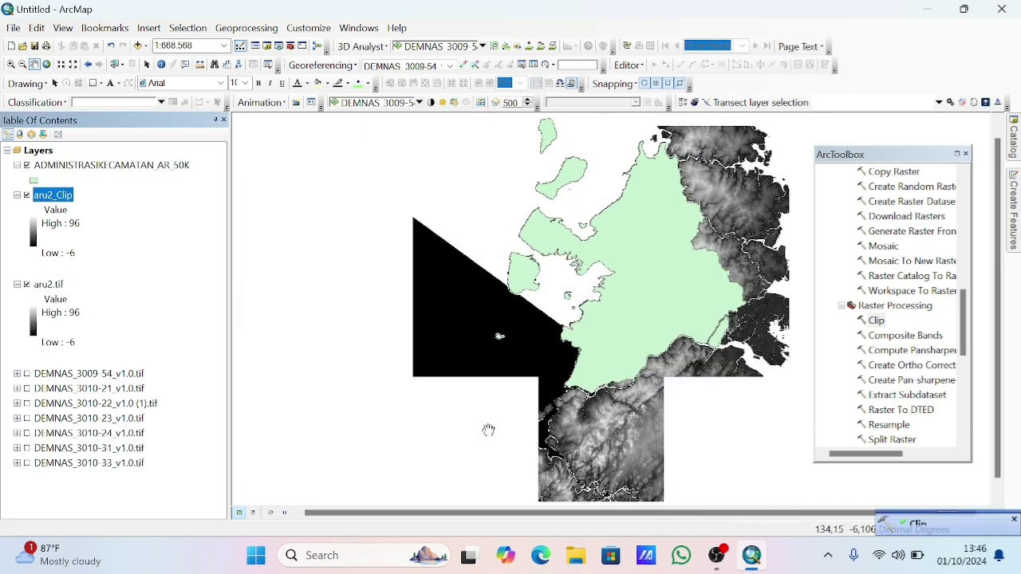
- Hide and collapse the ADMINISTRASIKECAMATAN_AR_50K and aru2.tif layers so only the clipped raster is displayed
{"action": "left_click", "coordinate": [26, 166]}
{"action": "left_click", "coordinate": [16, 165]}
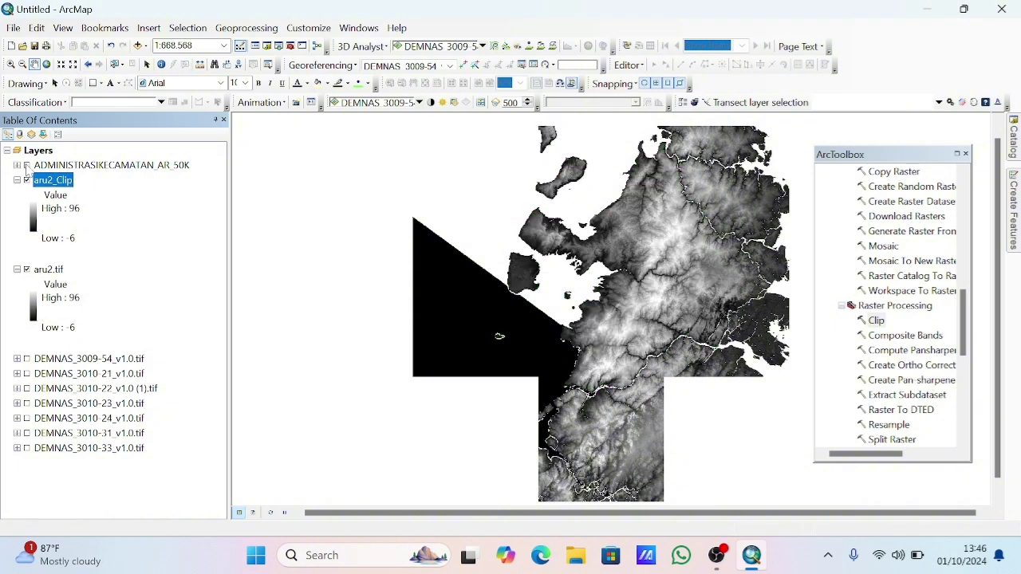
{"action": "left_click", "coordinate": [17, 269]}
{"action": "left_click", "coordinate": [27, 269]}
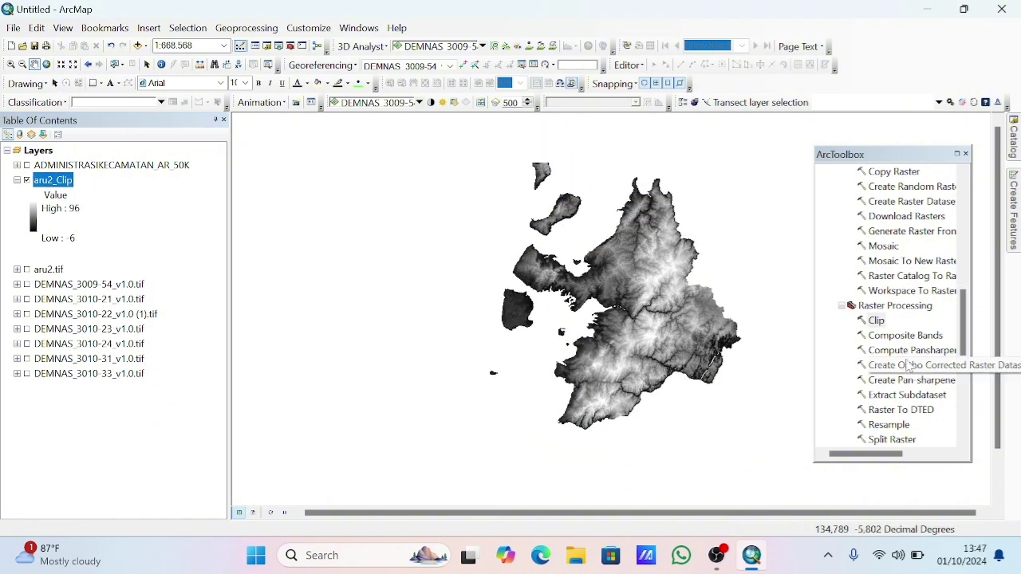
- Start the Project Raster tool and set aru2_Clip as its input raster
{"action": "scroll", "coordinate": [901, 351], "scroll_direction": "up", "scroll_amount": 15}
{"action": "scroll", "coordinate": [878, 351], "scroll_direction": "down", "scroll_amount": 10}
{"action": "scroll", "coordinate": [869, 305], "scroll_direction": "up", "scroll_amount": 5}
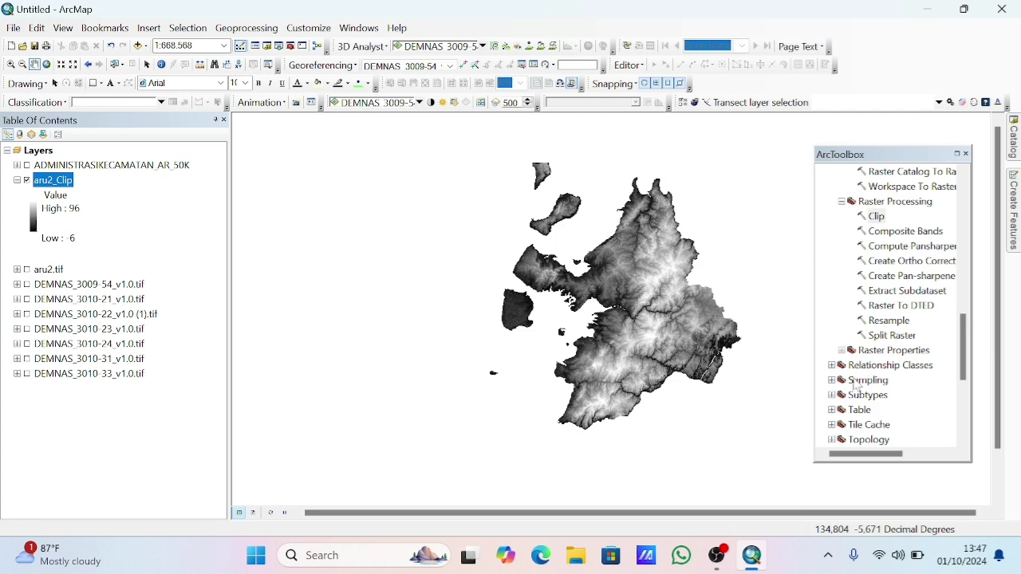
{"action": "scroll", "coordinate": [862, 311], "scroll_direction": "down", "scroll_amount": 5}
{"action": "scroll", "coordinate": [830, 319], "scroll_direction": "up", "scroll_amount": 12}
{"action": "left_click", "coordinate": [831, 306]}
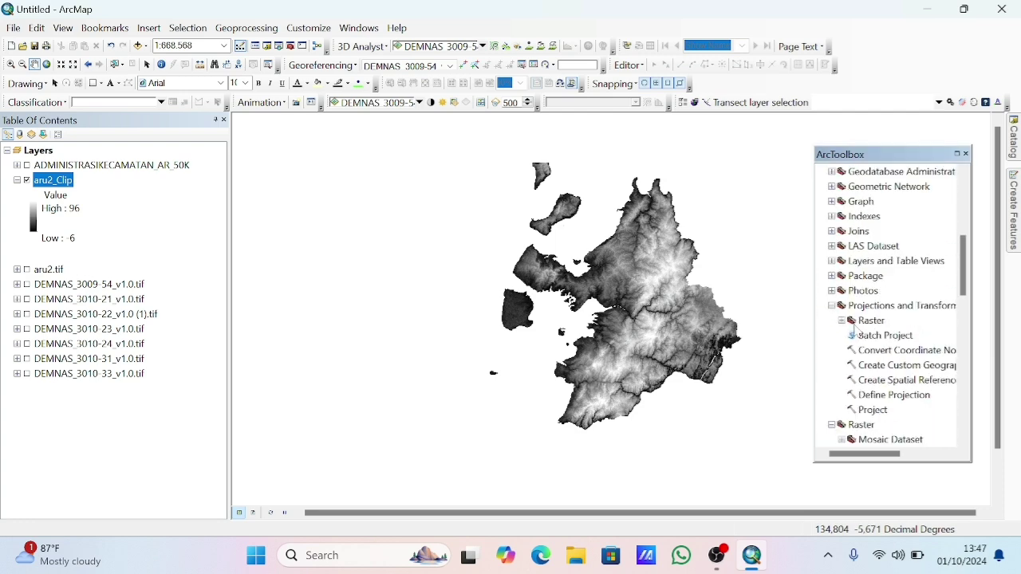
{"action": "double_click", "coordinate": [872, 320]}
{"action": "scroll", "coordinate": [877, 324], "scroll_direction": "down", "scroll_amount": 2}
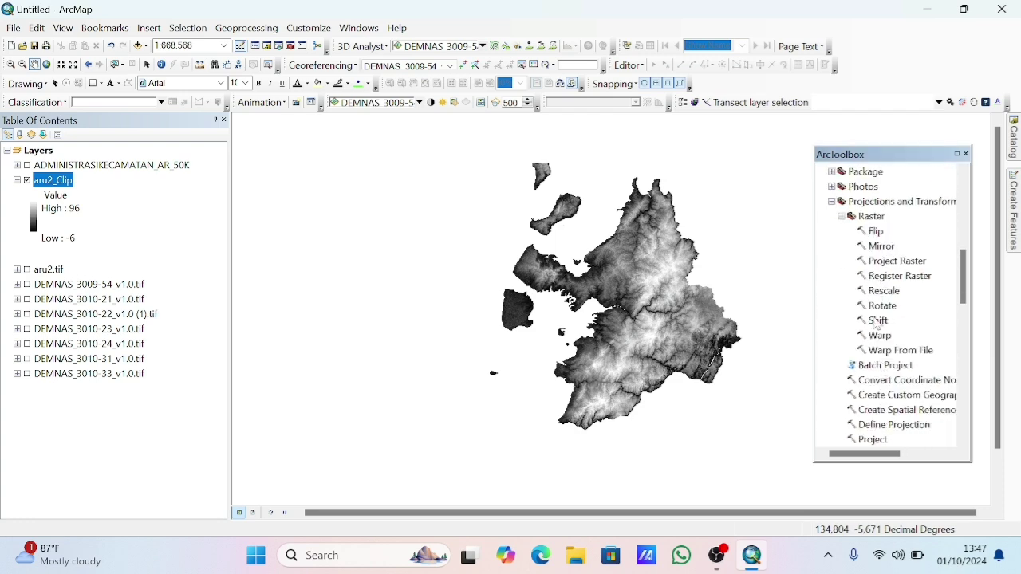
{"action": "double_click", "coordinate": [885, 261]}
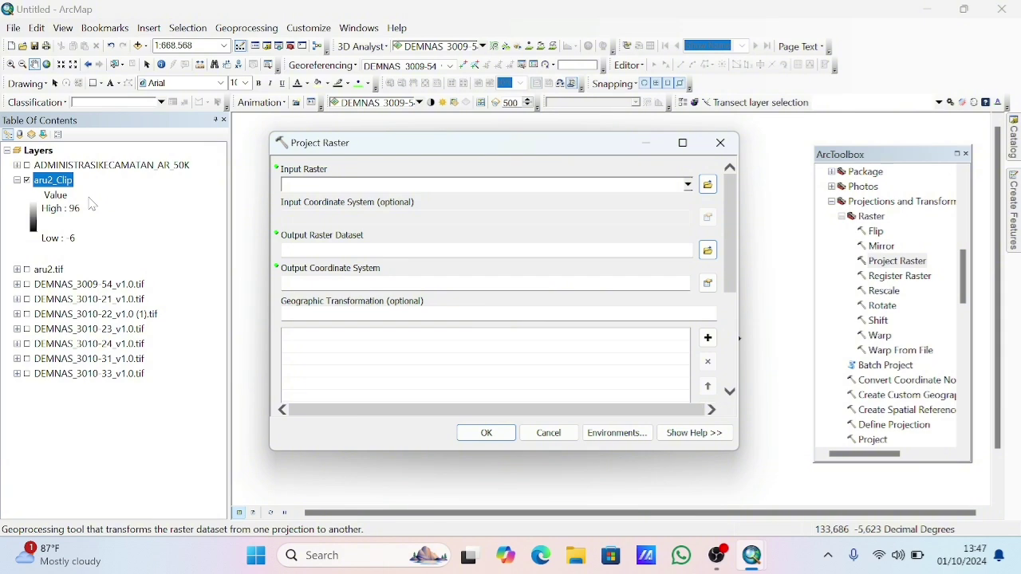
{"action": "left_click_drag", "start_coordinate": [31, 180], "coordinate": [325, 192]}
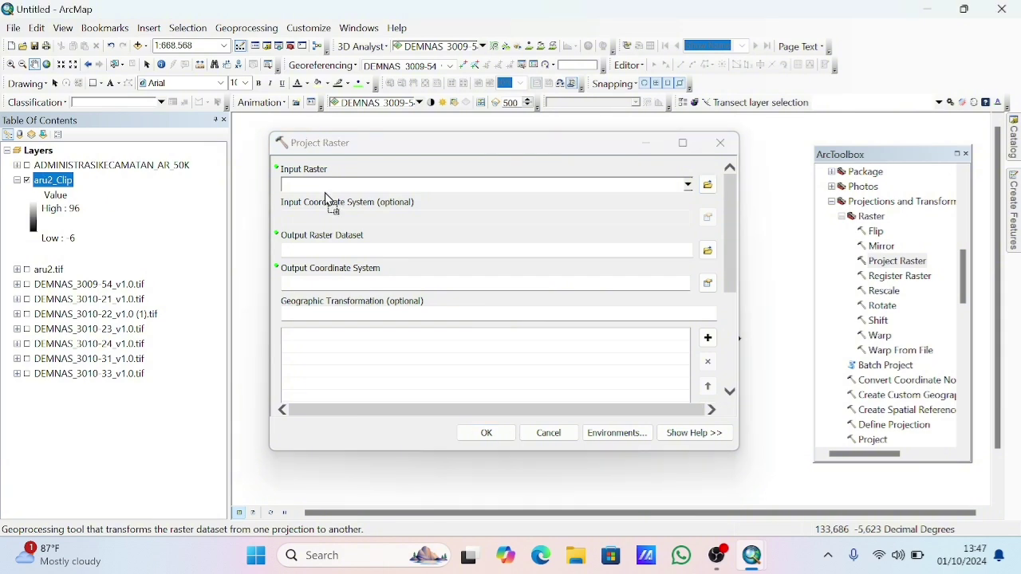
- Set the output coordinate system to WGS 1984 UTM Zone 53N and run the raster projection
{"action": "left_click", "coordinate": [707, 284]}
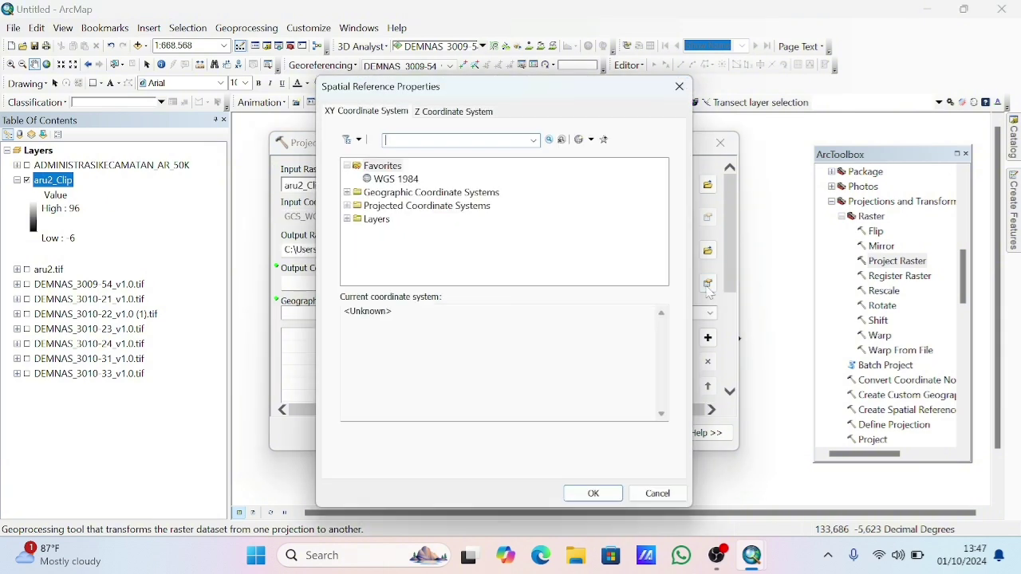
{"action": "left_click", "coordinate": [347, 206]}
{"action": "scroll", "coordinate": [371, 237], "scroll_direction": "down", "scroll_amount": 4}
{"action": "left_click", "coordinate": [357, 232]}
{"action": "scroll", "coordinate": [383, 239], "scroll_direction": "down", "scroll_amount": 4}
{"action": "left_click", "coordinate": [366, 232]}
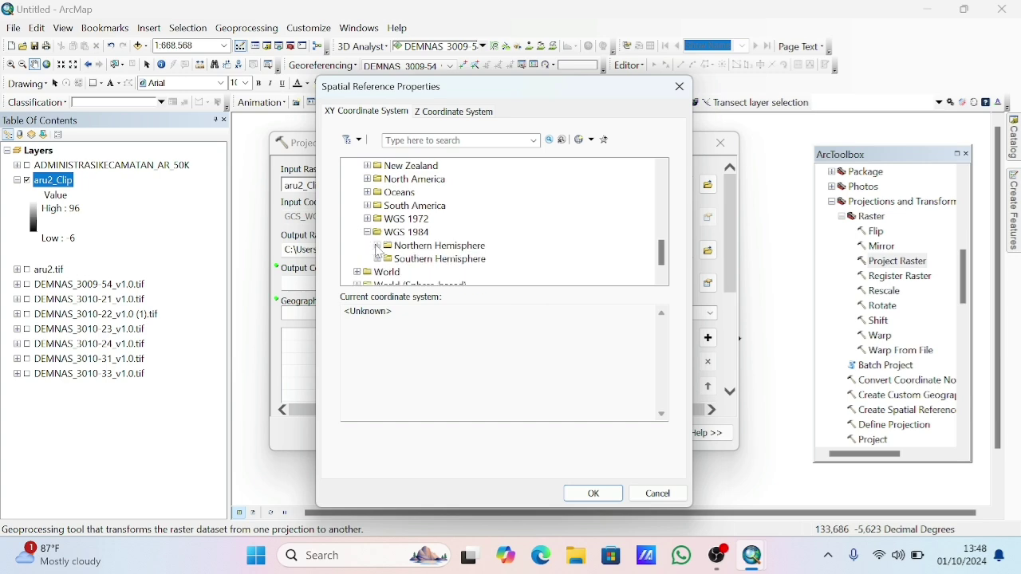
{"action": "left_click", "coordinate": [376, 245]}
{"action": "scroll", "coordinate": [454, 246], "scroll_direction": "down", "scroll_amount": 12}
{"action": "scroll", "coordinate": [457, 251], "scroll_direction": "down", "scroll_amount": 8}
{"action": "left_click", "coordinate": [459, 176]}
{"action": "left_click", "coordinate": [593, 494]}
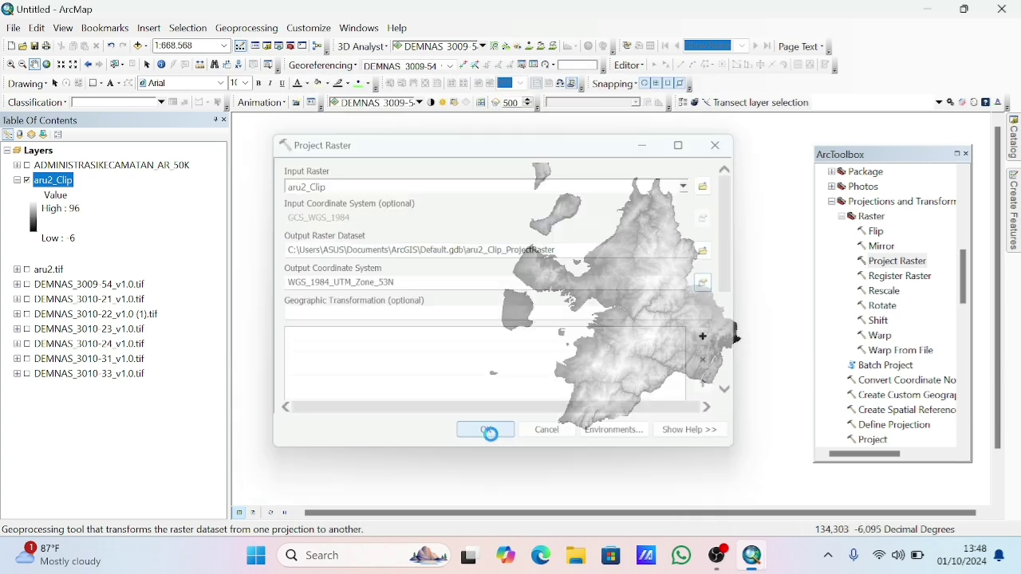
{"action": "left_click", "coordinate": [489, 431]}
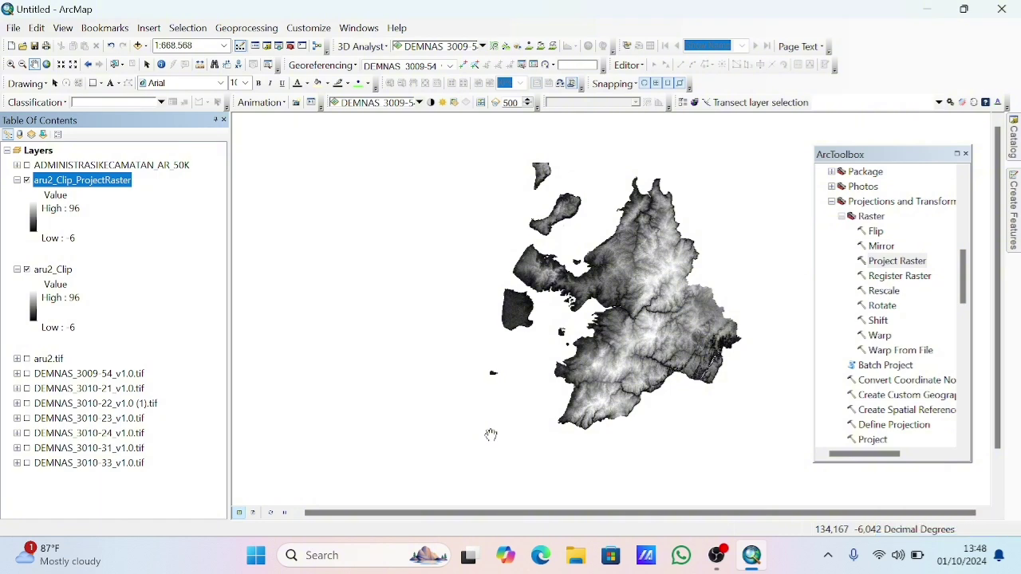
- Collapse the expanded projection and raster toolsets within the Data Management Tools
{"action": "left_click", "coordinate": [842, 216]}
{"action": "scroll", "coordinate": [872, 316], "scroll_direction": "down", "scroll_amount": 10}
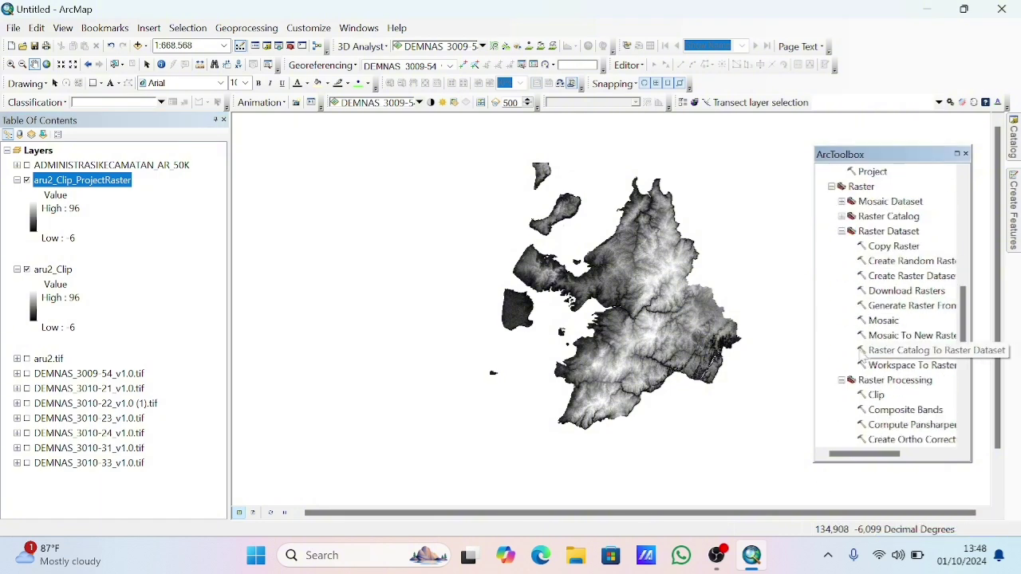
{"action": "scroll", "coordinate": [872, 317], "scroll_direction": "down", "scroll_amount": 3}
{"action": "scroll", "coordinate": [853, 263], "scroll_direction": "up", "scroll_amount": 9}
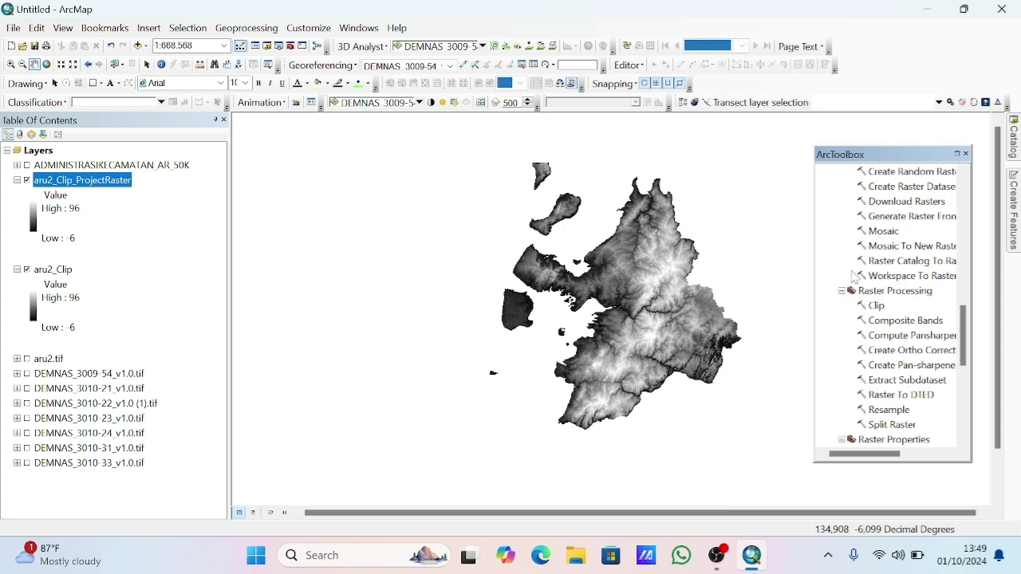
{"action": "left_click", "coordinate": [841, 231]}
{"action": "left_click", "coordinate": [841, 245]}
{"action": "scroll", "coordinate": [867, 253], "scroll_direction": "up", "scroll_amount": 3}
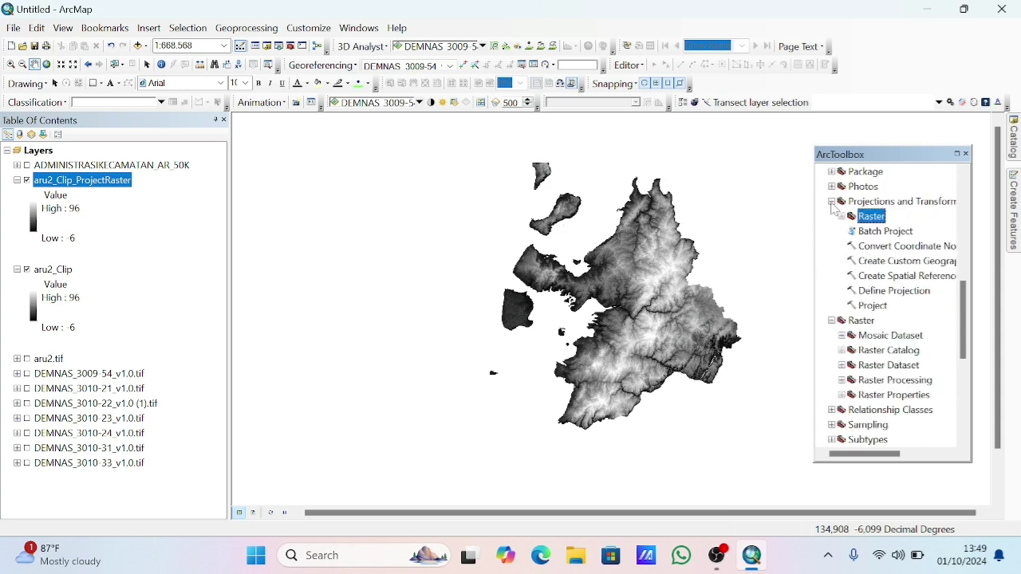
{"action": "left_click", "coordinate": [841, 216]}
- Calculate the slope of aru2_Clip_ProjectRaster with output measurement PERCENT_RISE, and collapse the aru2_Clip and aru2_Clip_ProjectRaster legends
{"action": "scroll", "coordinate": [878, 311], "scroll_direction": "up", "scroll_amount": 10}
{"action": "left_click", "coordinate": [822, 186]}
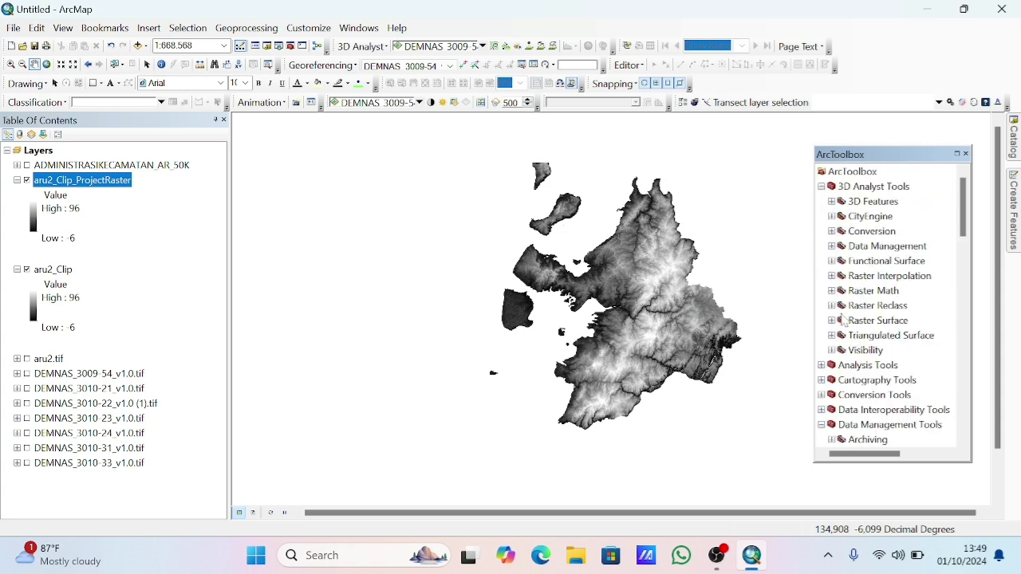
{"action": "left_click", "coordinate": [832, 319]}
{"action": "double_click", "coordinate": [870, 439]}
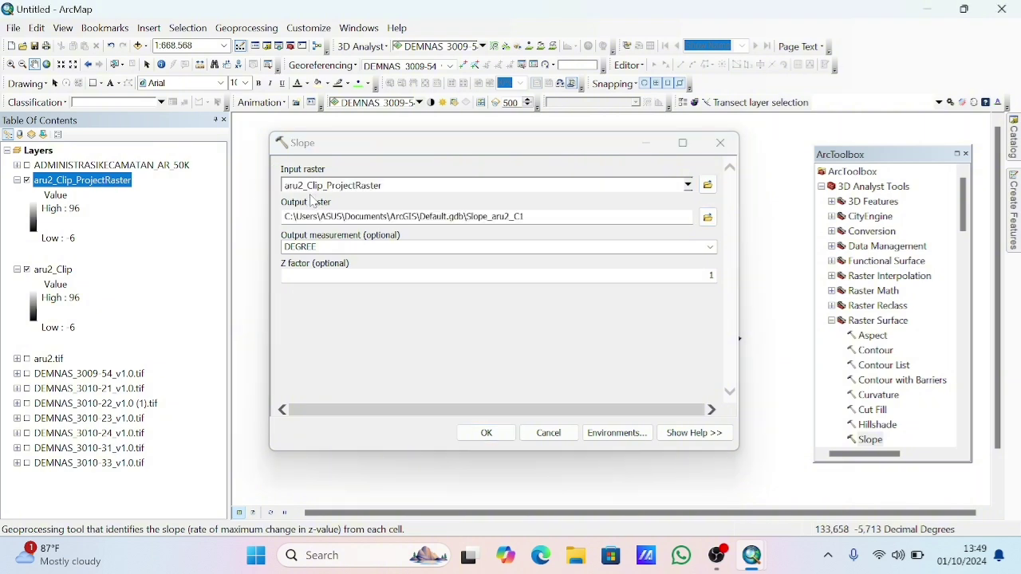
{"action": "left_click", "coordinate": [319, 247]}
{"action": "left_click", "coordinate": [319, 271]}
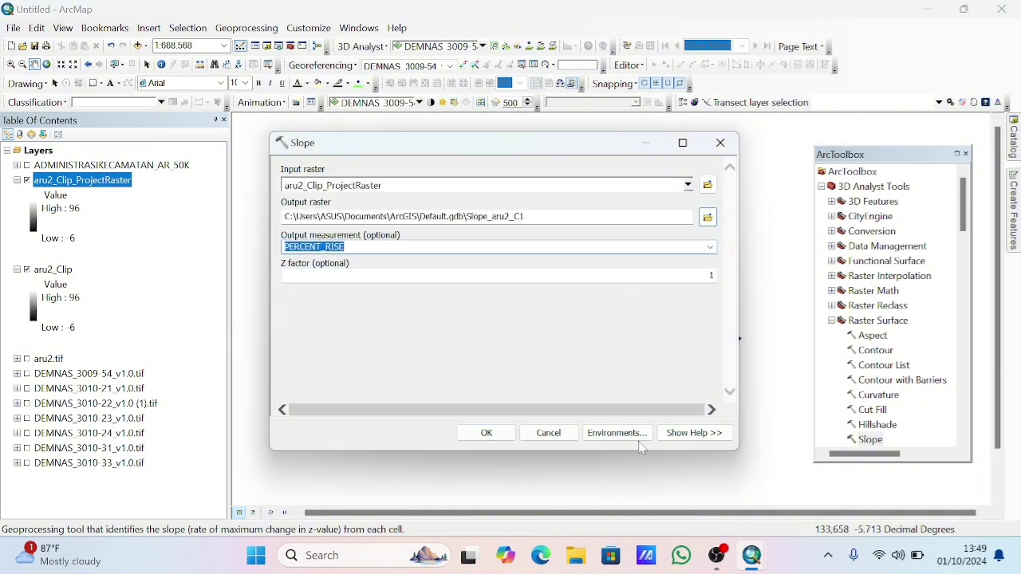
{"action": "left_click", "coordinate": [487, 433]}
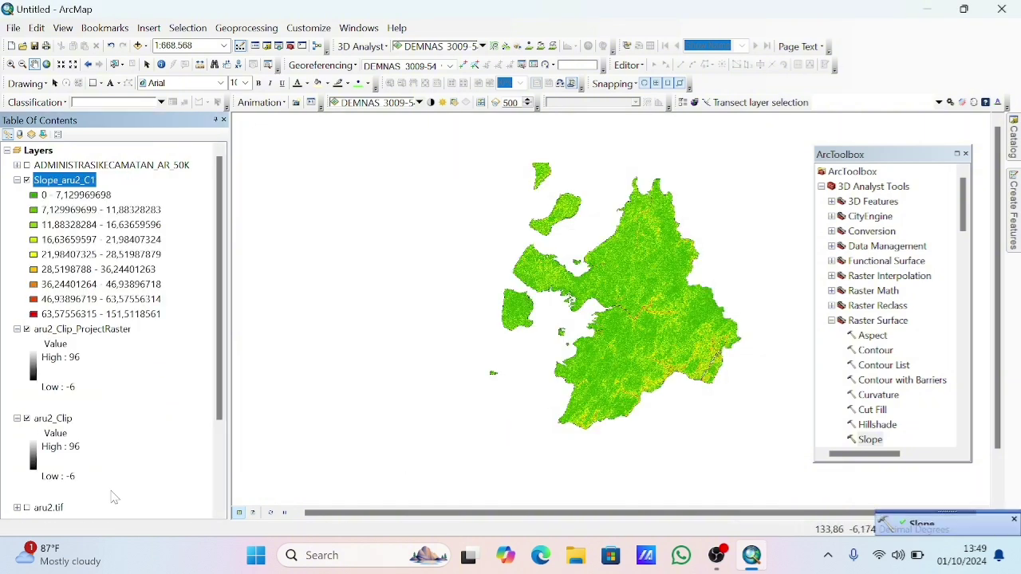
{"action": "left_click", "coordinate": [16, 418]}
{"action": "left_click", "coordinate": [17, 329]}
- Start the Spatial Analyst Reclassify tool with Slope_aru2_C1 as input raster and set its classification to 5 classes
{"action": "scroll", "coordinate": [889, 357], "scroll_direction": "down", "scroll_amount": 20}
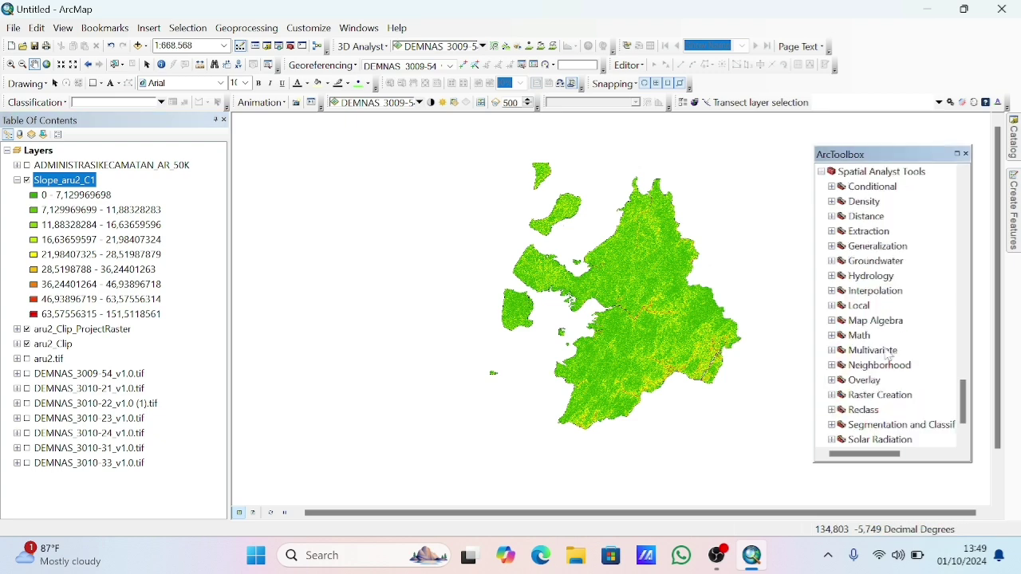
{"action": "left_click", "coordinate": [832, 410]}
{"action": "double_click", "coordinate": [878, 409]}
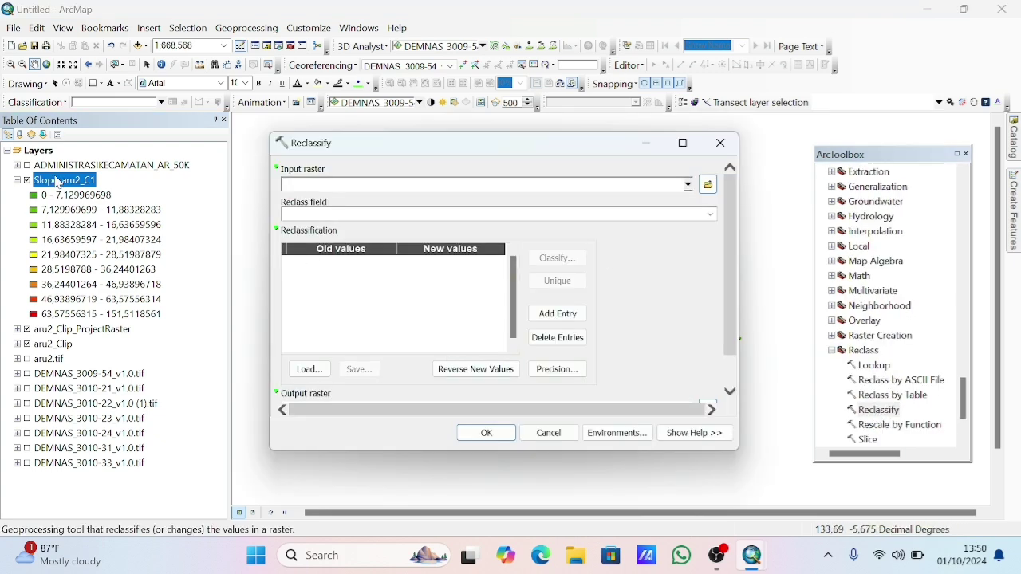
{"action": "left_click_drag", "start_coordinate": [58, 182], "coordinate": [415, 185]}
{"action": "left_click", "coordinate": [557, 258]}
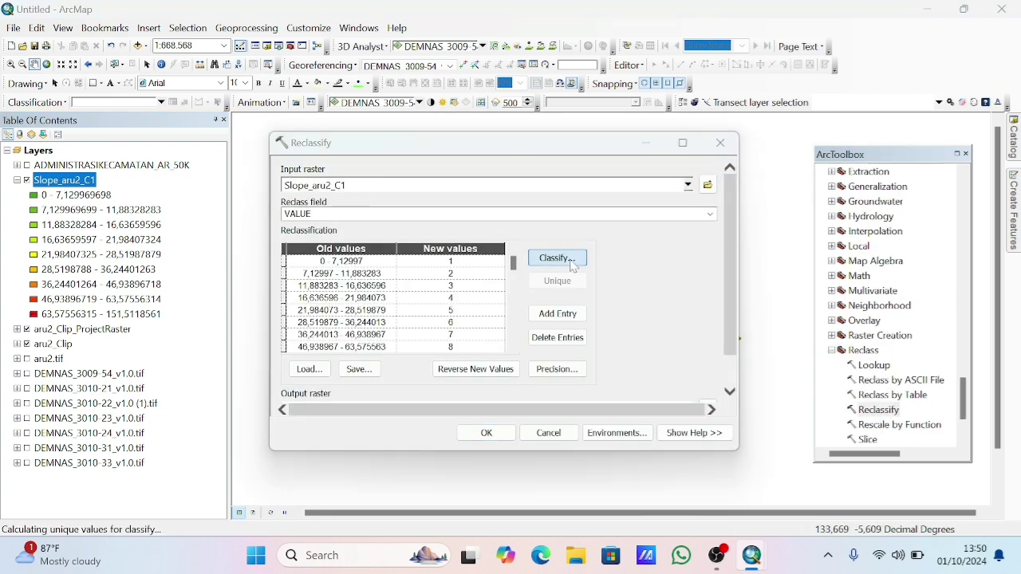
{"action": "left_click", "coordinate": [369, 167]}
{"action": "left_click", "coordinate": [335, 199]}
- Set the first four slope break values to 2, 5, 15 and 40, and run the reclassification with reversed new values
{"action": "left_click", "coordinate": [697, 273]}
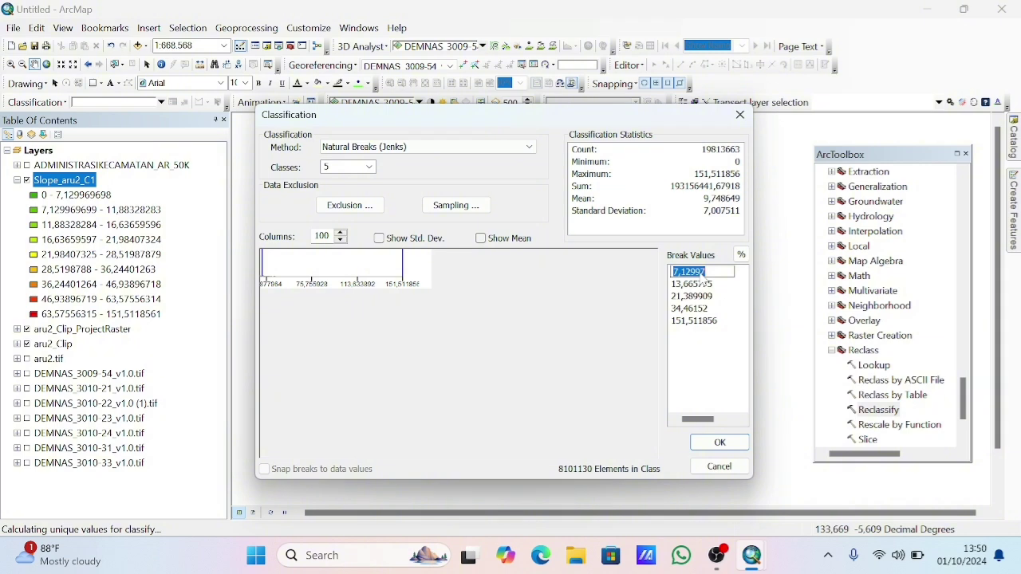
{"action": "type", "text": "2"}
{"action": "key", "text": "Return"}
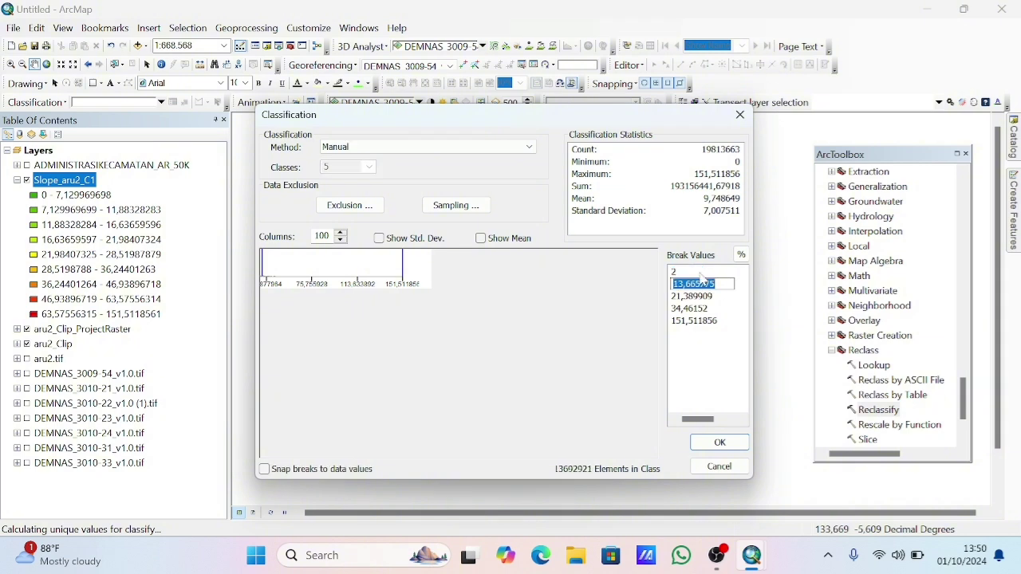
{"action": "type", "text": "5"}
{"action": "key", "text": "Return"}
{"action": "type", "text": "15"}
{"action": "key", "text": "Return"}
{"action": "type", "text": "40"}
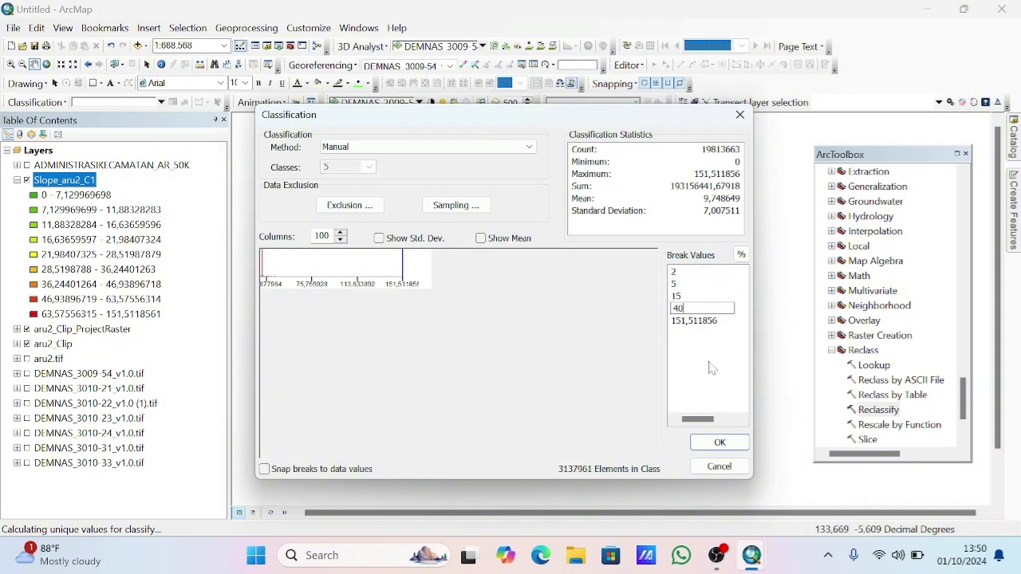
{"action": "left_click", "coordinate": [718, 442]}
{"action": "left_click", "coordinate": [476, 369]}
{"action": "left_click", "coordinate": [486, 433]}
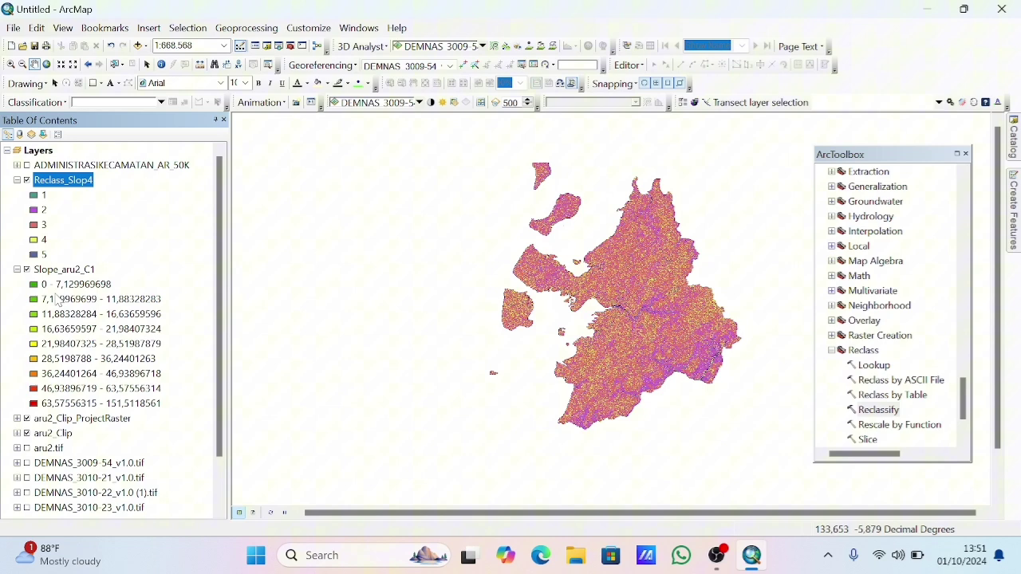
- Apply the green-yellow-red color scheme to the unique values of the Reclass_Slop4 layer
{"action": "right_click", "coordinate": [63, 181]}
{"action": "left_click", "coordinate": [99, 458]}
{"action": "left_click", "coordinate": [697, 178]}
{"action": "left_click", "coordinate": [623, 231]}
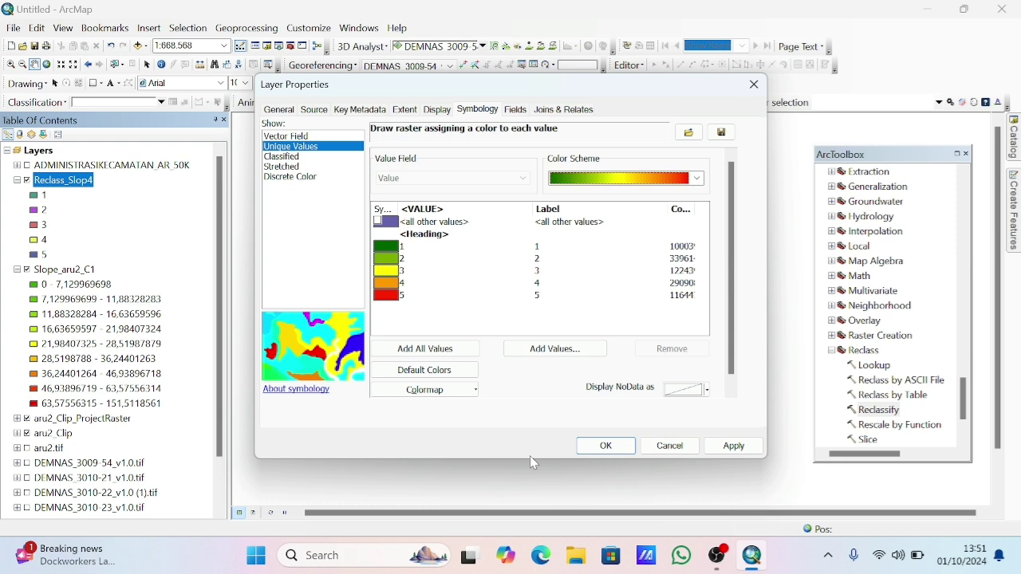
- Label slope classes 1 to 5 as Sangat Rendah, Rendah, Sedang, Tinggi and Sangat Tinggi, and accept the symbology
{"action": "left_click", "coordinate": [540, 247]}
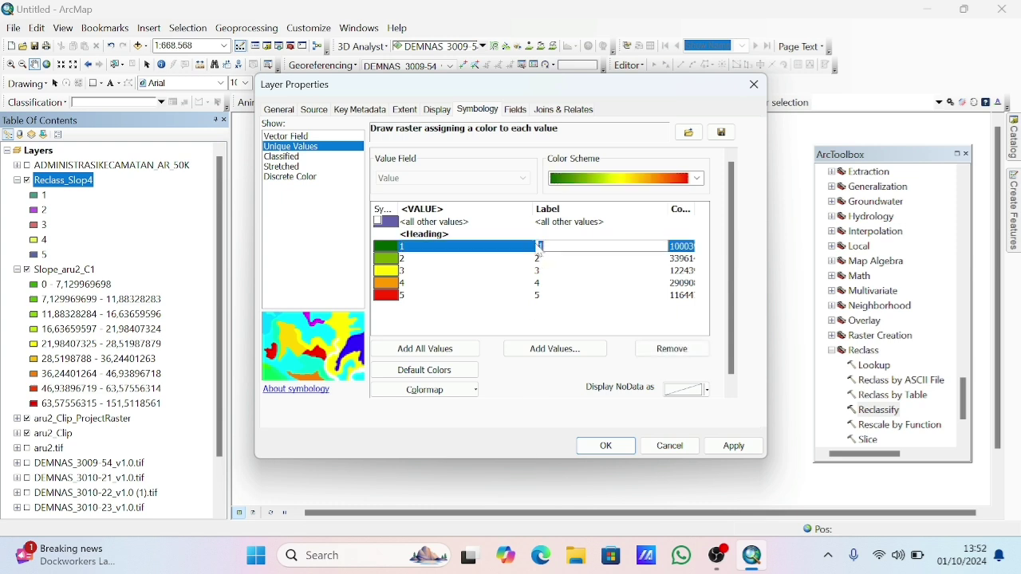
{"action": "type", "text": "Sangat Rendah"}
{"action": "left_click", "coordinate": [540, 260]}
{"action": "type", "text": "Rendah"}
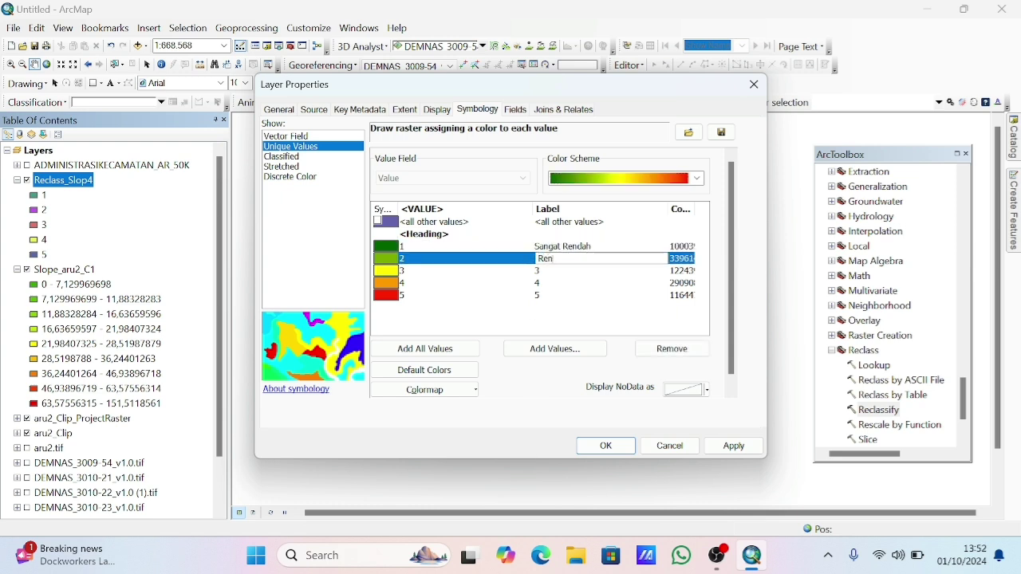
{"action": "left_click", "coordinate": [540, 270]}
{"action": "type", "text": "Sedang"}
{"action": "key", "text": "Down"}
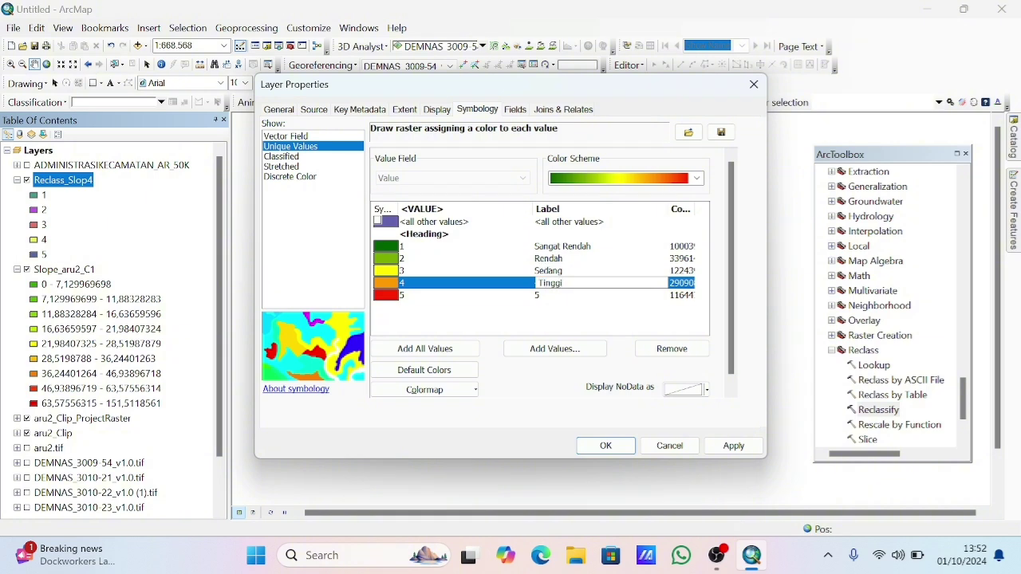
{"action": "key", "text": "Down"}
{"action": "type", "text": "Sangat Tinggi"}
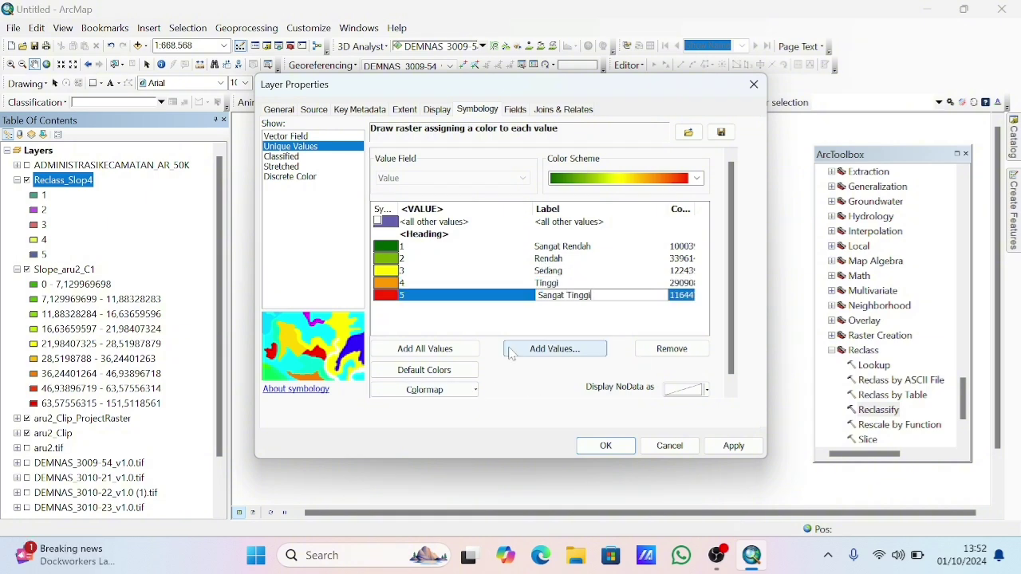
{"action": "left_click", "coordinate": [605, 445]}
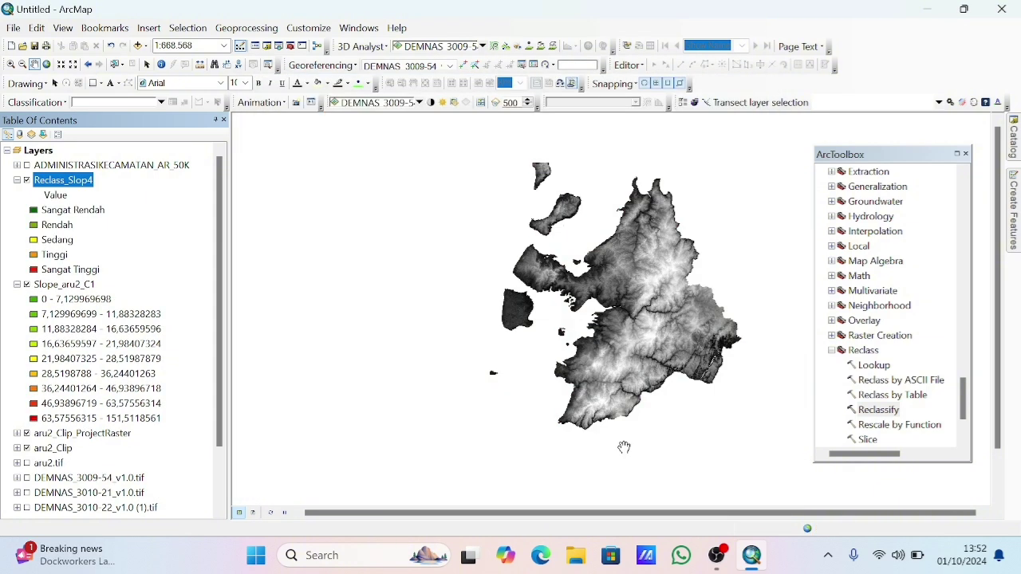
- Collapse and hide the Slope_aru2_C1 layer, and generate a hillshade from aru2_Clip_ProjectRaster with the default azimuth and altitude
{"action": "left_click", "coordinate": [16, 285]}
{"action": "left_click", "coordinate": [27, 285]}
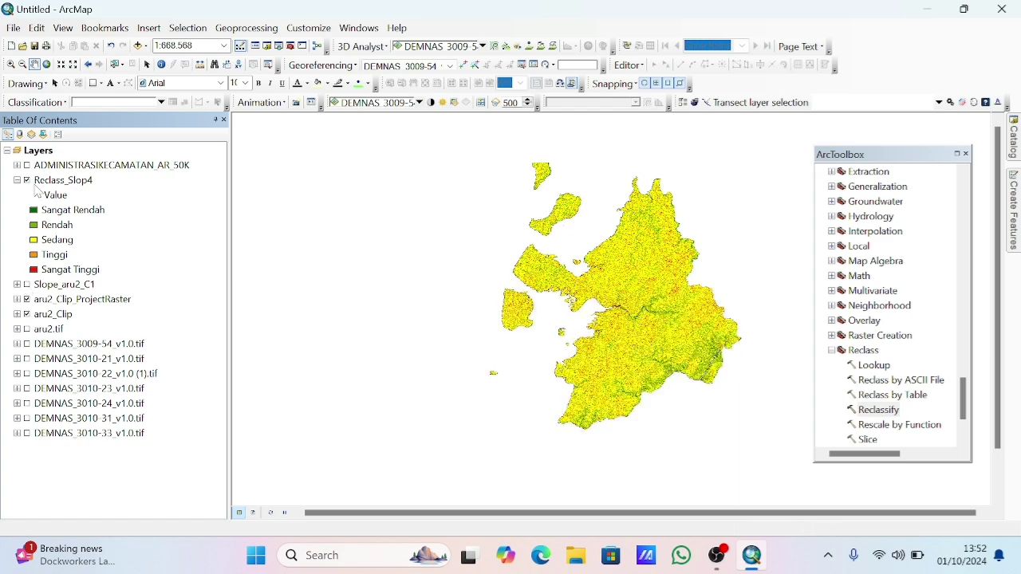
{"action": "scroll", "coordinate": [852, 292], "scroll_direction": "up", "scroll_amount": 15}
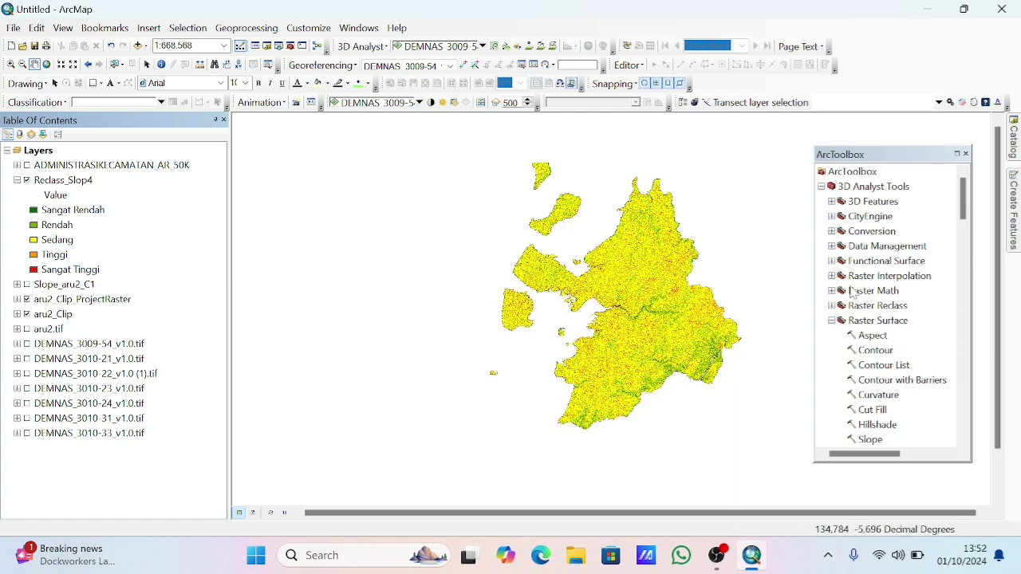
{"action": "scroll", "coordinate": [877, 399], "scroll_direction": "down", "scroll_amount": 1}
{"action": "double_click", "coordinate": [877, 379]}
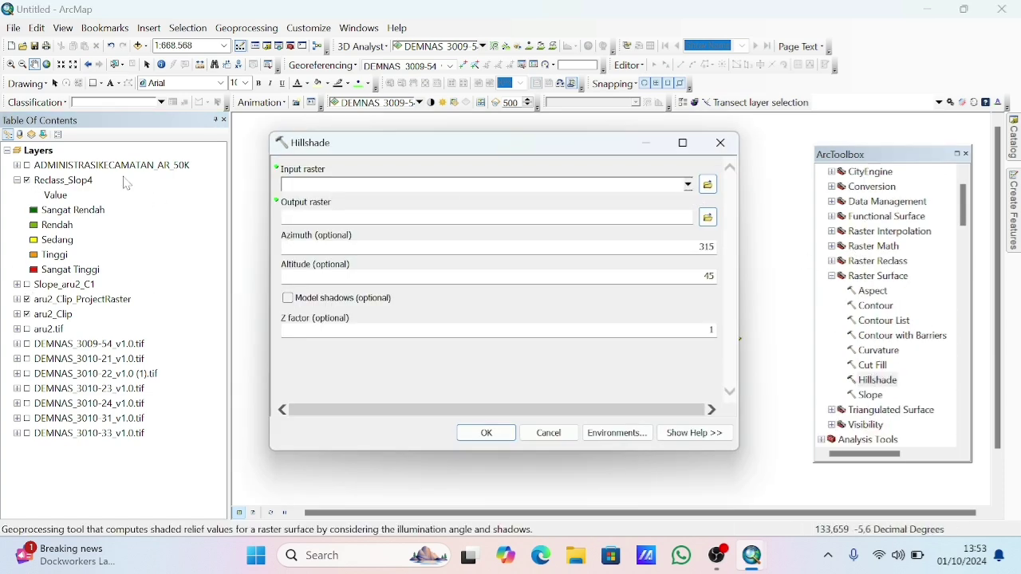
{"action": "left_click_drag", "start_coordinate": [80, 299], "coordinate": [357, 191]}
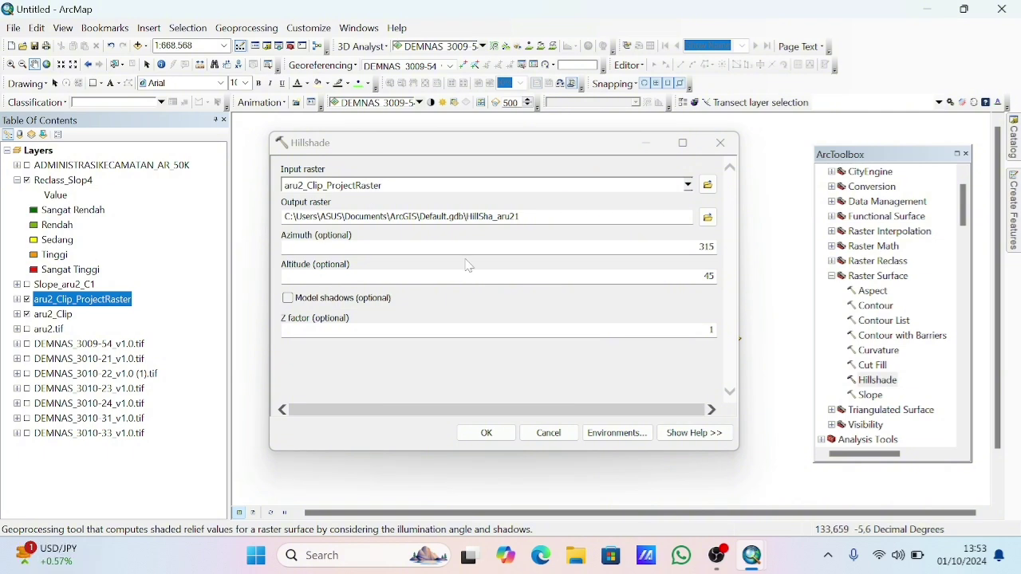
{"action": "left_click", "coordinate": [488, 430]}
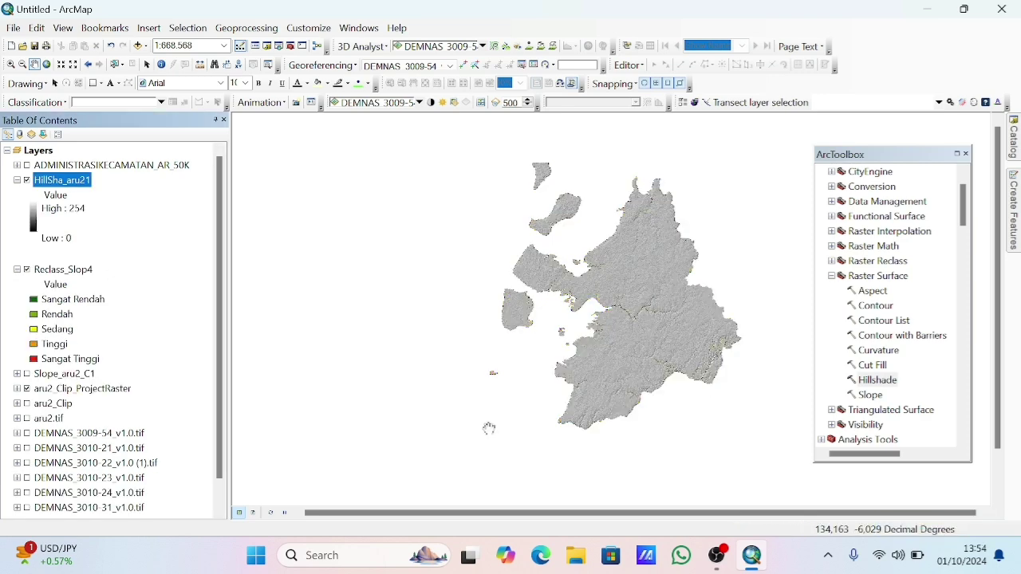
- Start the Reclassify tool with HillSha_aru21 as input raster and set its classification to 5 classes
{"action": "scroll", "coordinate": [875, 386], "scroll_direction": "down", "scroll_amount": 15}
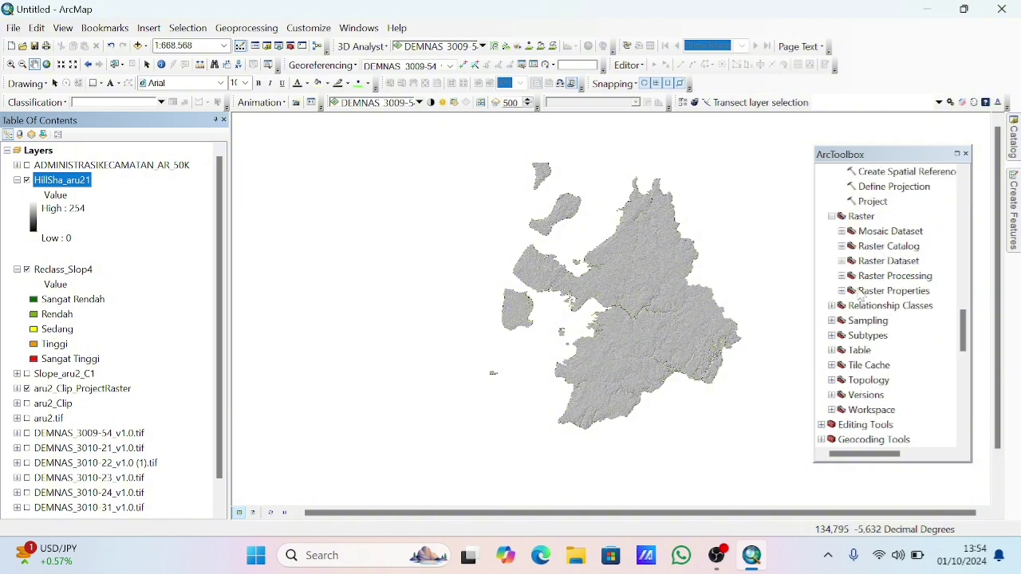
{"action": "double_click", "coordinate": [877, 380]}
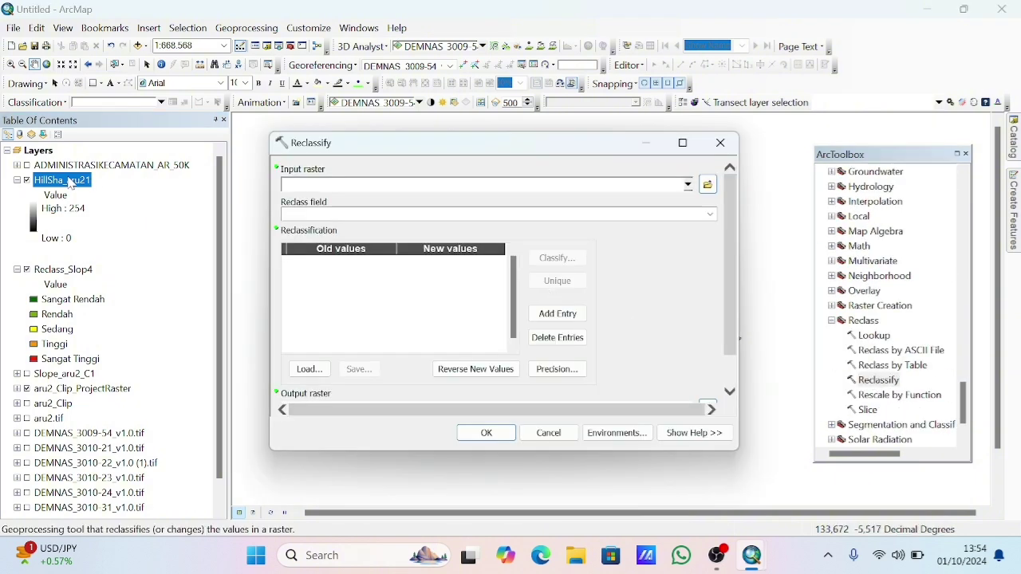
{"action": "left_click_drag", "start_coordinate": [69, 183], "coordinate": [351, 187]}
{"action": "left_click", "coordinate": [557, 258]}
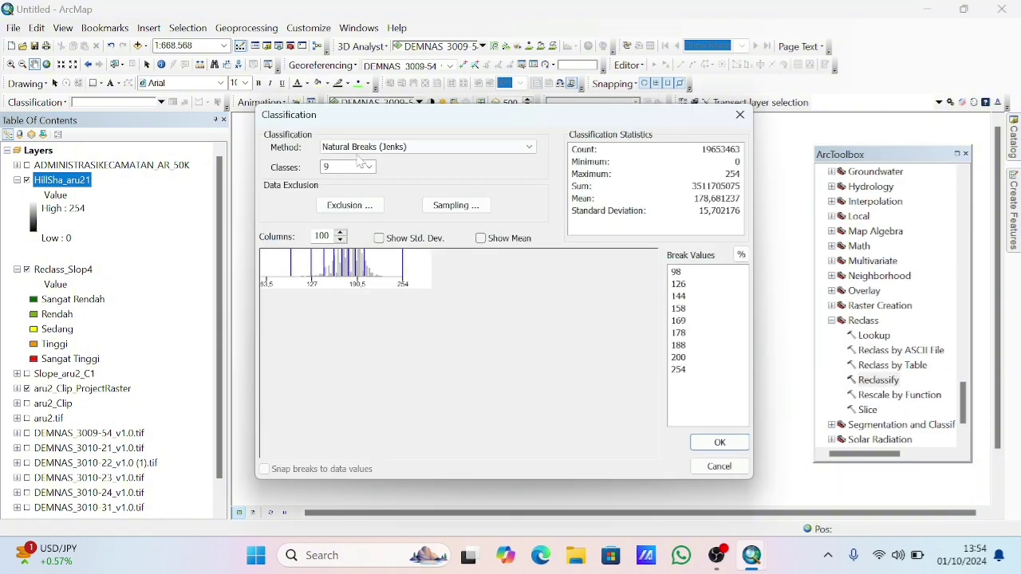
{"action": "left_click", "coordinate": [363, 167]}
{"action": "left_click", "coordinate": [347, 201]}
- Set the first four hillshade break values to 10, 25, 50 and 100, and run the reclassification with reversed new values
{"action": "left_click", "coordinate": [680, 275]}
{"action": "type", "text": "10"}
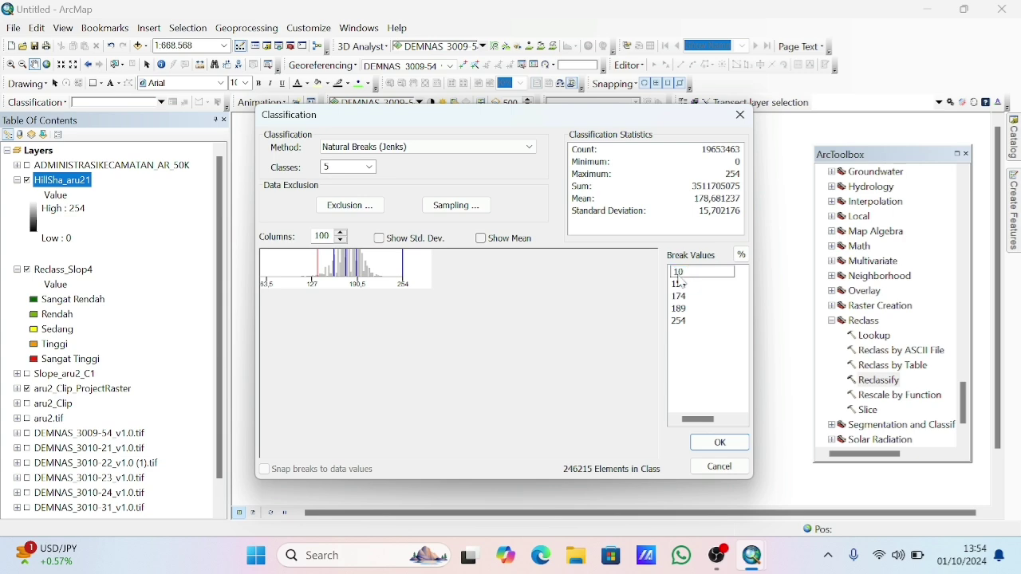
{"action": "key", "text": "Return"}
{"action": "type", "text": "25"}
{"action": "key", "text": "Return"}
{"action": "type", "text": "50"}
{"action": "key", "text": "Return"}
{"action": "left_click", "coordinate": [718, 442]}
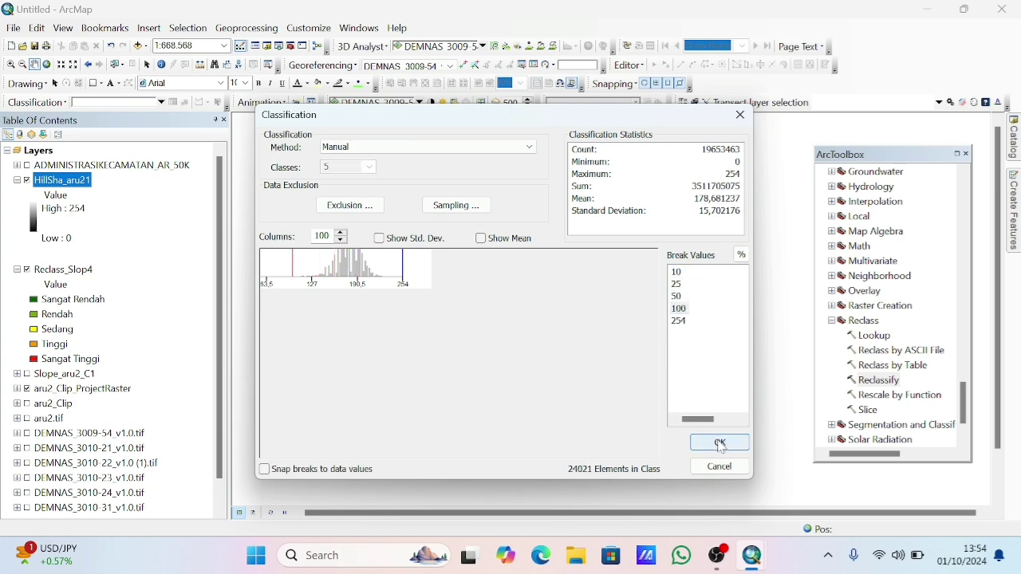
{"action": "left_click", "coordinate": [476, 366]}
{"action": "left_click", "coordinate": [488, 429]}
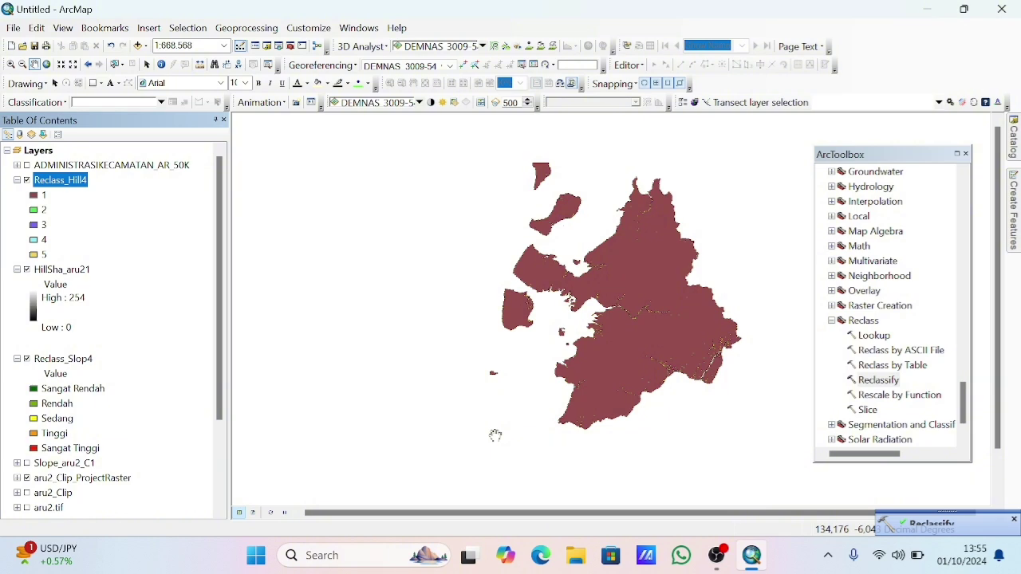
- Apply the green-yellow-red color scheme to the unique values of the Reclass_Hill4 layer
{"action": "mouse_move", "coordinate": [717, 559]}
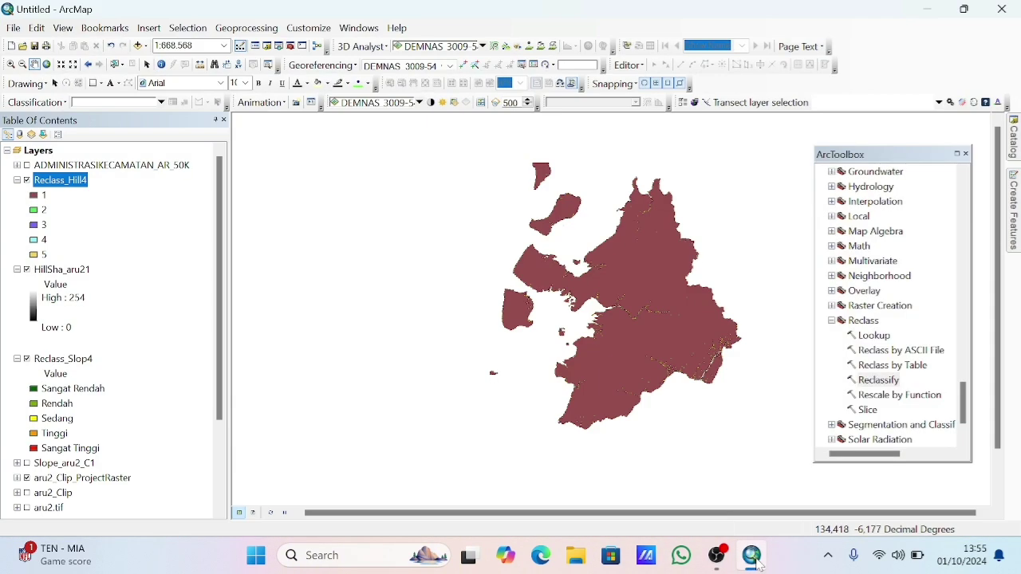
{"action": "right_click", "coordinate": [64, 182]}
{"action": "left_click", "coordinate": [96, 401]}
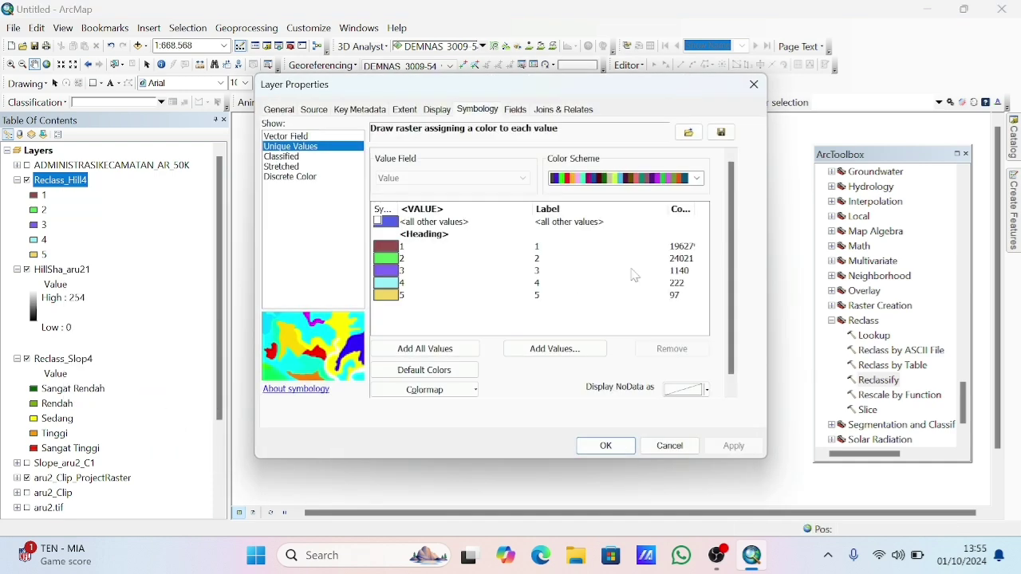
{"action": "left_click", "coordinate": [626, 178]}
{"action": "left_click", "coordinate": [619, 472]}
- Label hillshade classes 1 to 5 as Sangat Rendah, Rendah, Sedang, Tinggi and Sangat Tinggi, and accept the symbology
{"action": "left_click", "coordinate": [539, 247]}
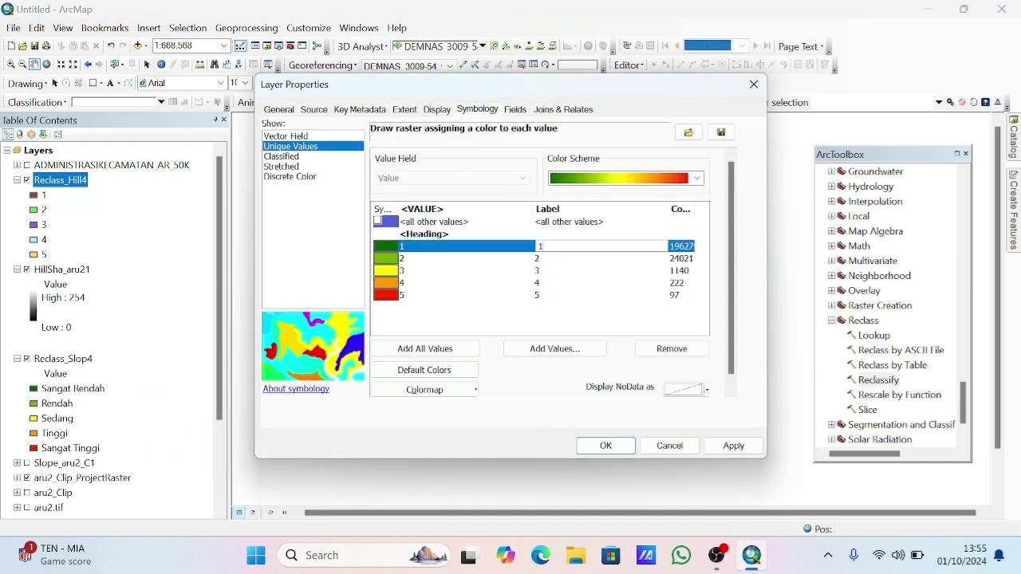
{"action": "type", "text": "Sangat Rendah"}
{"action": "key", "text": "Return"}
{"action": "type", "text": "E"}
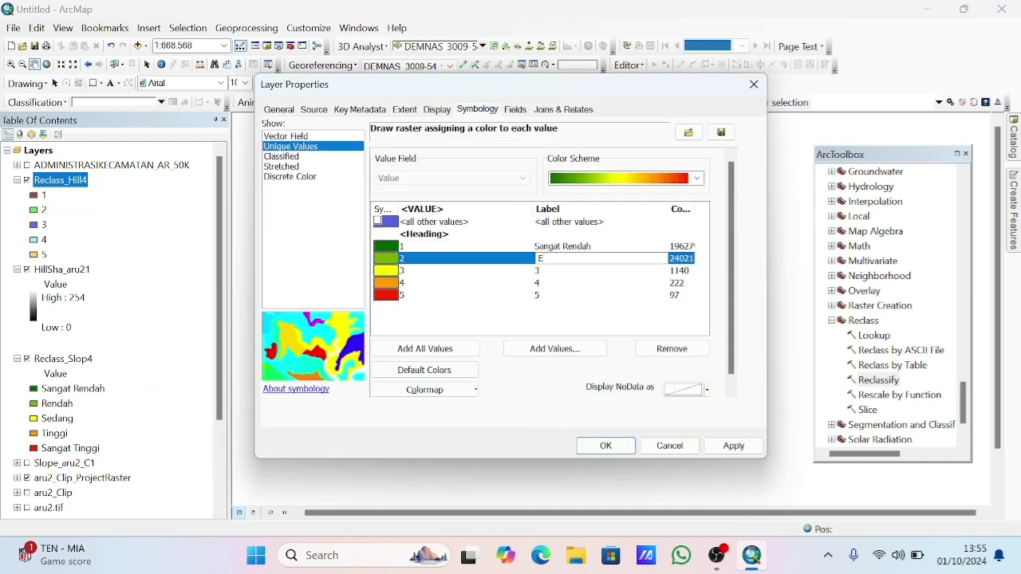
{"action": "type", "text": "endah"}
{"action": "key", "text": "Return"}
{"action": "type", "text": "Sedang"}
{"action": "key", "text": "Return"}
{"action": "type", "text": "Tinggi"}
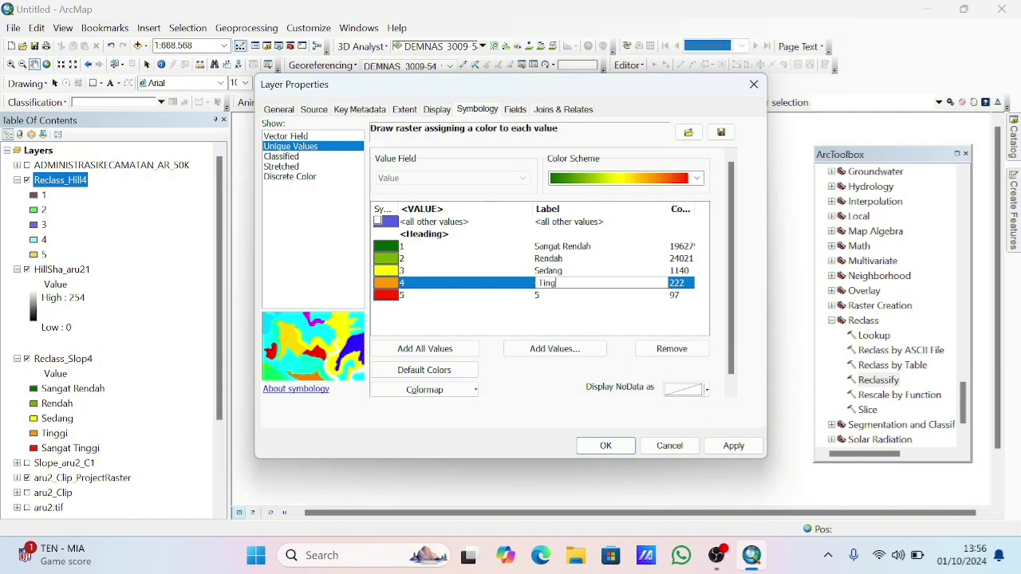
{"action": "key", "text": "Return"}
{"action": "type", "text": "Sangat Tinggi"}
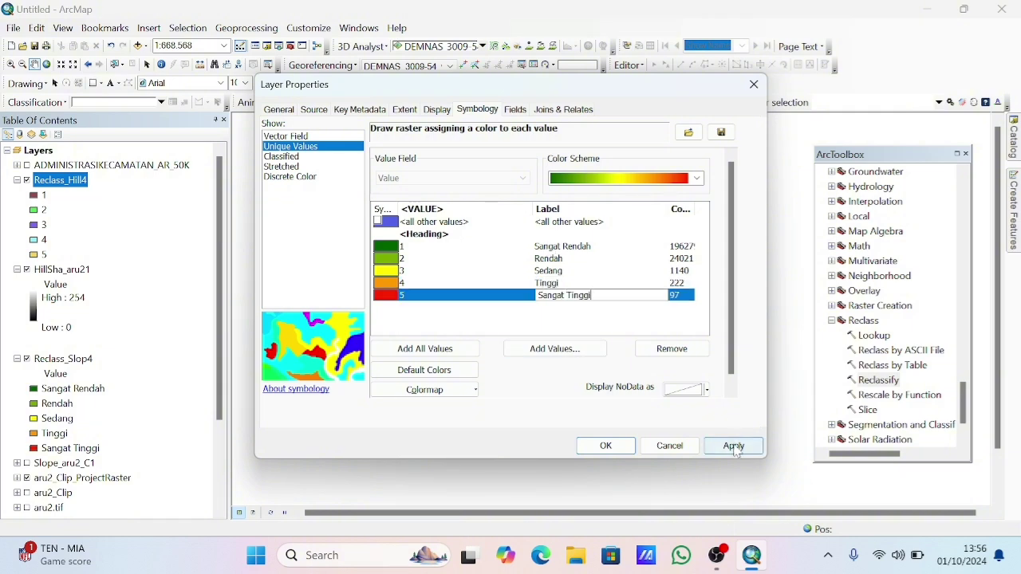
{"action": "left_click", "coordinate": [605, 445]}
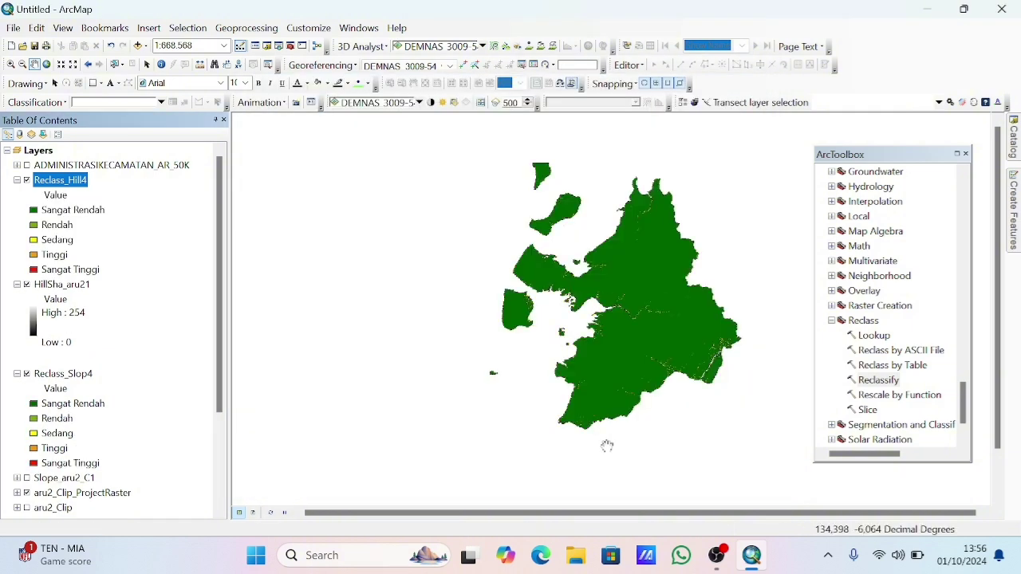
- Hide the aru2_Clip_ProjectRaster, HillSha_aru21, Reclass_Slop4 and Reclass_Hill4 layers, collapse their legends and keep ADMINISTRASIKECAMATAN_AR_50K visible
{"action": "left_click", "coordinate": [27, 285]}
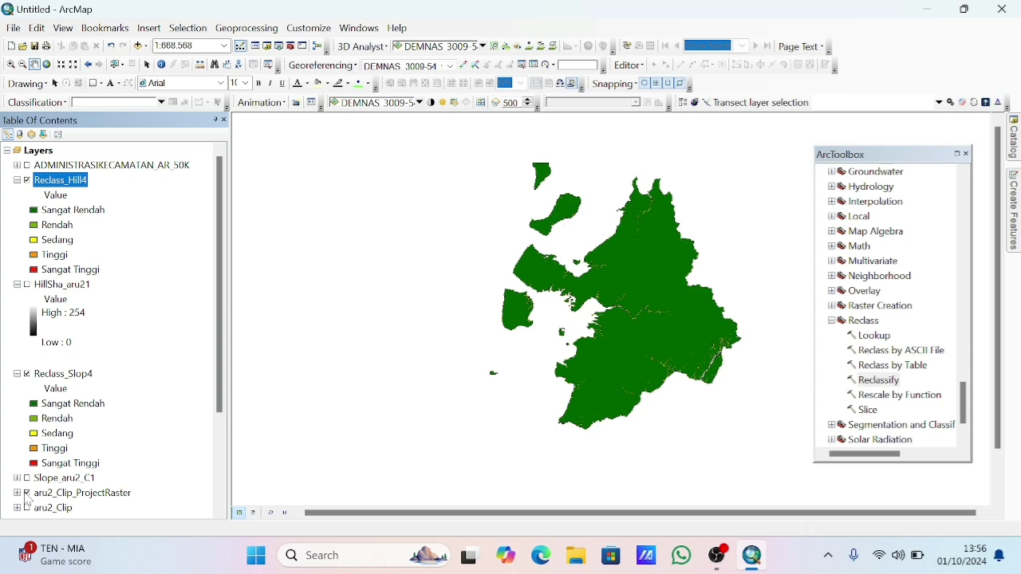
{"action": "left_click", "coordinate": [27, 493]}
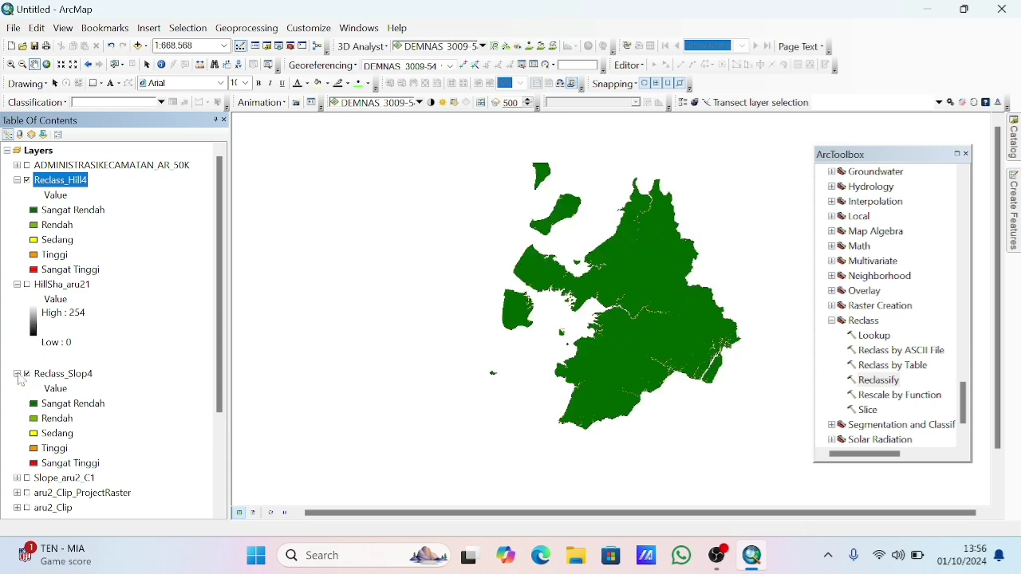
{"action": "left_click", "coordinate": [17, 373]}
{"action": "left_click", "coordinate": [16, 285]}
{"action": "left_click", "coordinate": [16, 180]}
{"action": "left_click", "coordinate": [27, 180]}
{"action": "left_click", "coordinate": [27, 210]}
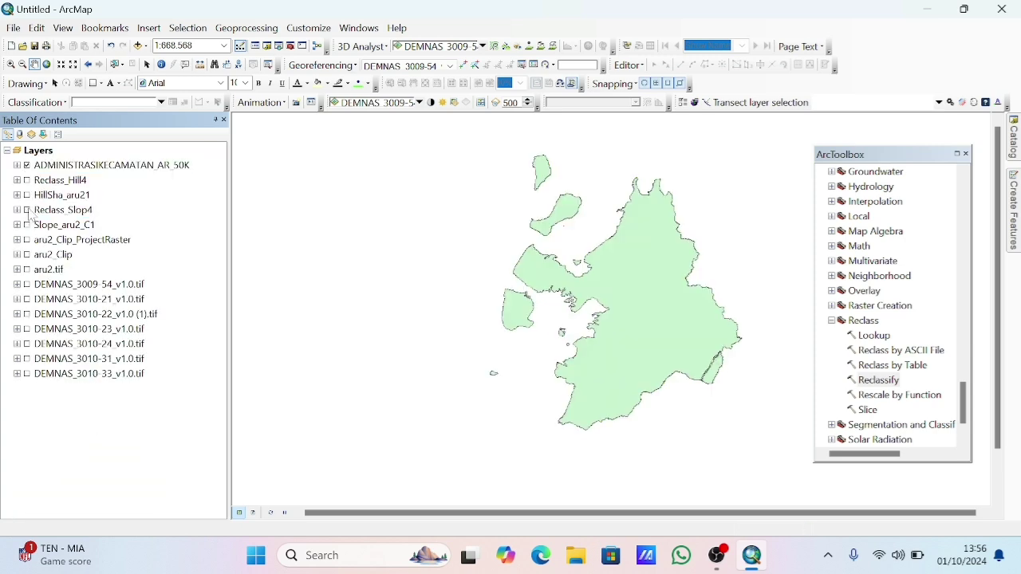
- Add the coastline shapefile GARISRPANTAI_LN_50K from the KAB. KEPULAUAN ARU folder to the map
{"action": "right_click", "coordinate": [38, 150]}
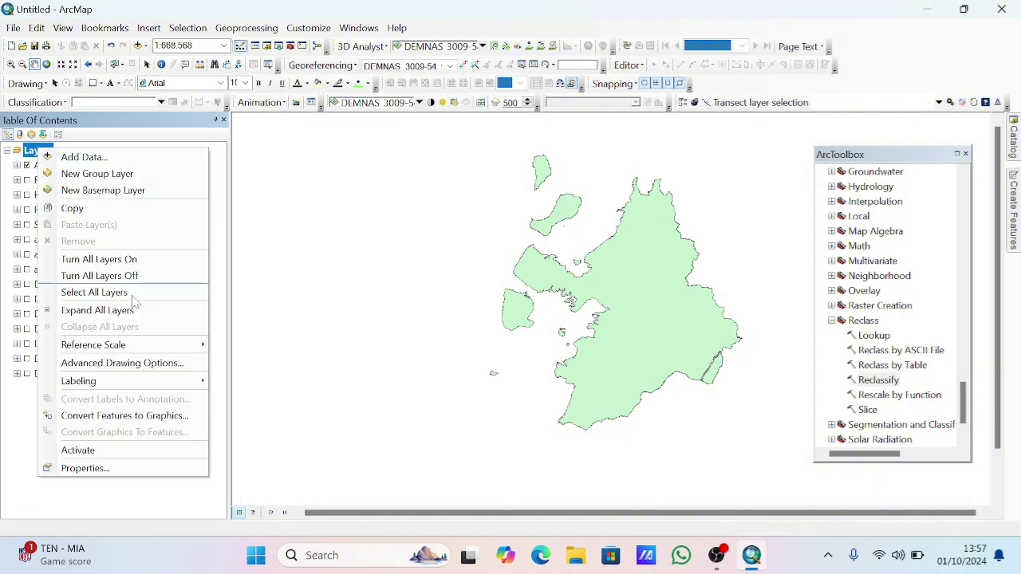
{"action": "left_click", "coordinate": [84, 153]}
{"action": "left_click", "coordinate": [478, 171]}
{"action": "scroll", "coordinate": [469, 211], "scroll_direction": "up", "scroll_amount": 1}
{"action": "left_click", "coordinate": [368, 197]}
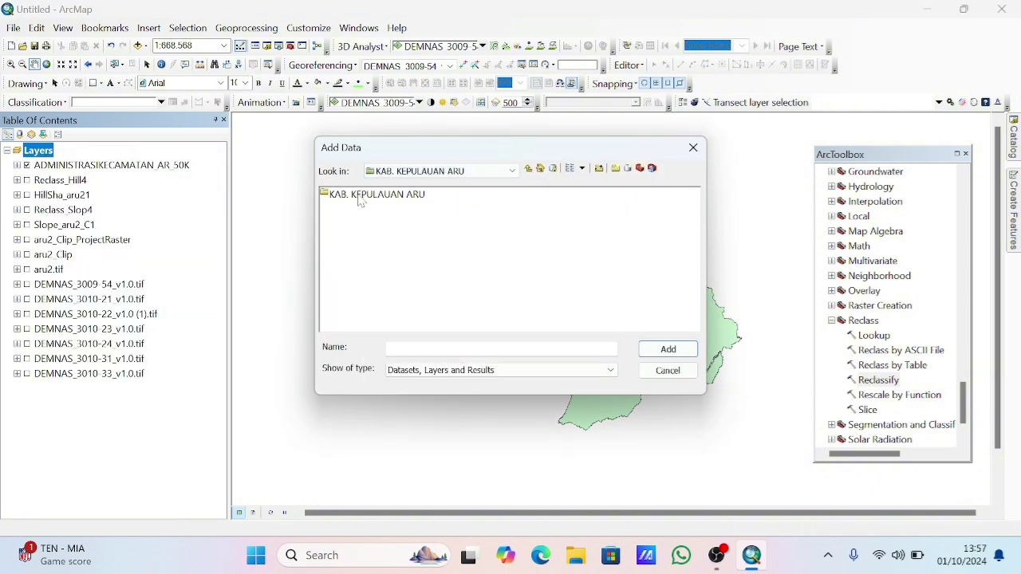
{"action": "left_click", "coordinate": [579, 278]}
{"action": "left_click", "coordinate": [668, 349]}
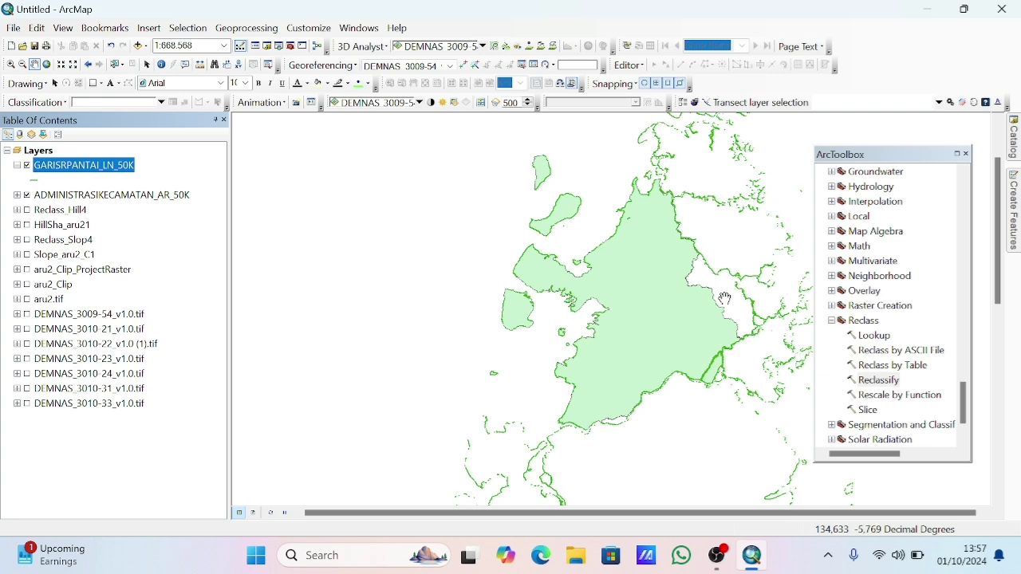
- Start the Multiple Ring Buffer analysis tool with GARISRPANTAI_LN_50K as the input features
{"action": "scroll", "coordinate": [796, 229], "scroll_direction": "up", "scroll_amount": 15}
{"action": "left_click", "coordinate": [821, 186]}
{"action": "left_click", "coordinate": [831, 245]}
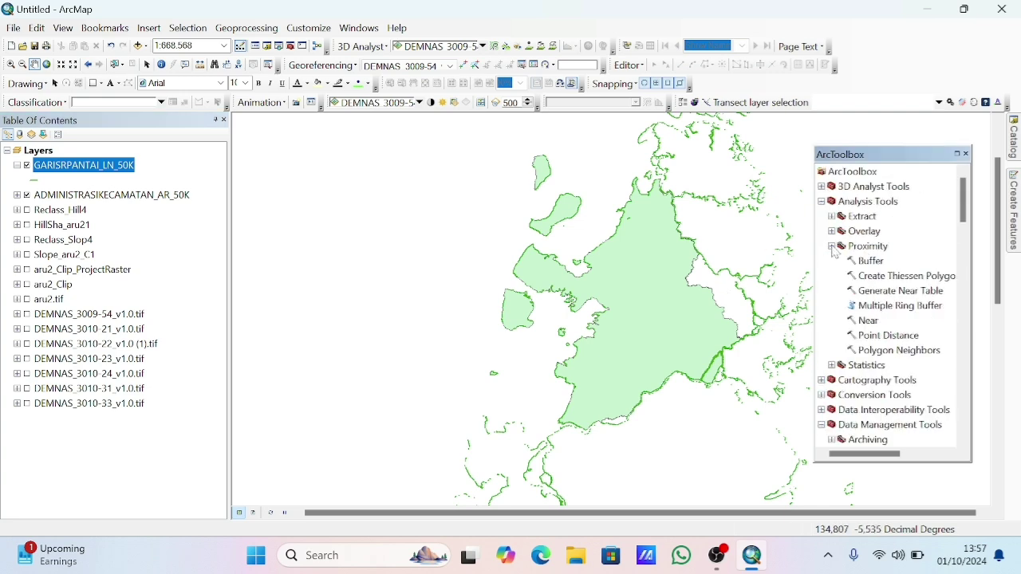
{"action": "double_click", "coordinate": [885, 306]}
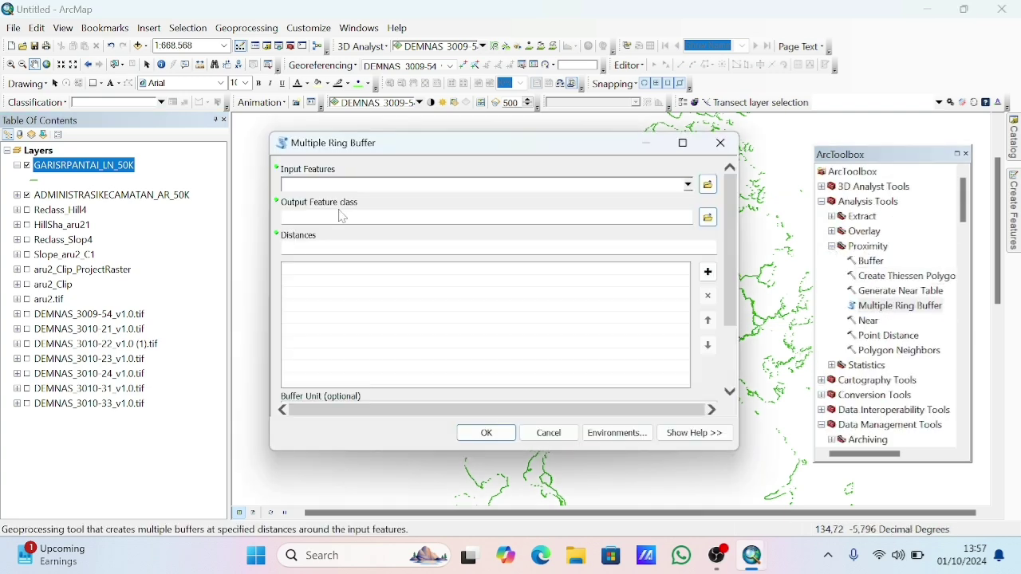
{"action": "left_click_drag", "start_coordinate": [84, 166], "coordinate": [359, 185]}
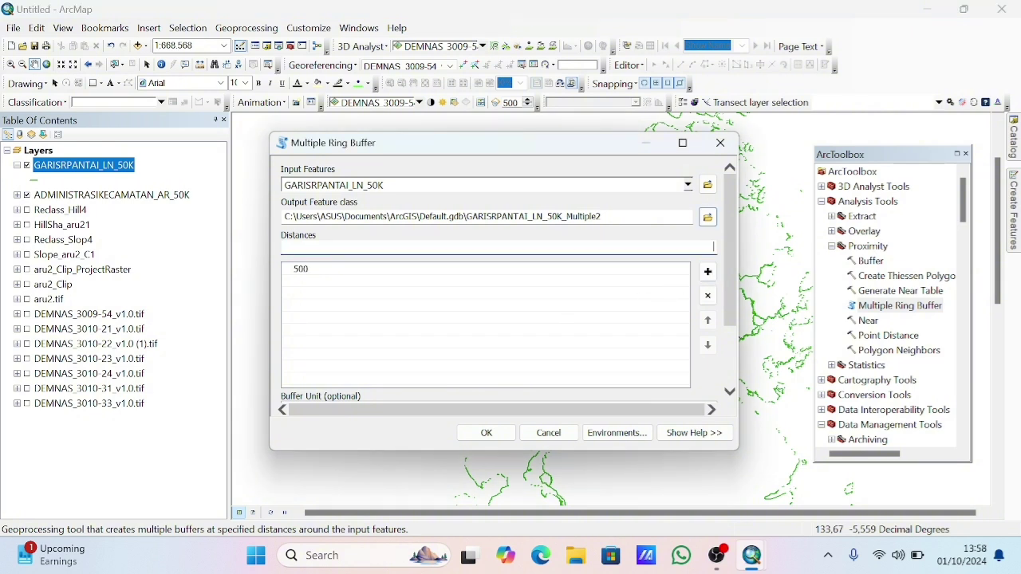
- Enter the coastline buffer distances 500, 1000, 1500, 3000 and 15000 in the distance list
{"action": "type", "text": "1000"}
{"action": "left_click", "coordinate": [707, 272]}
{"action": "type", "text": "15000"}
{"action": "key", "text": "BackSpace"}
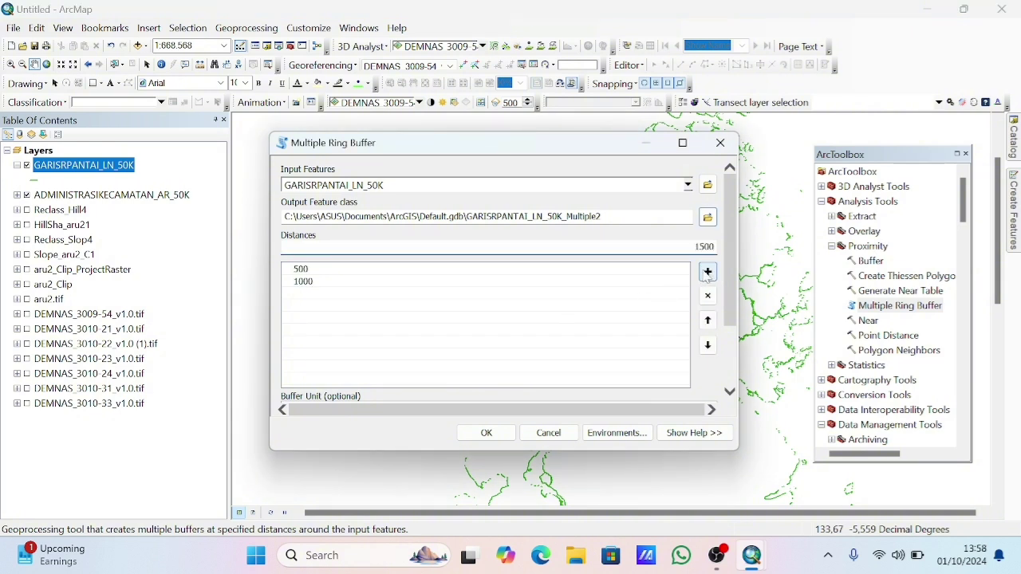
{"action": "left_click", "coordinate": [708, 272]}
{"action": "type", "text": "3000"}
{"action": "left_click", "coordinate": [707, 272]}
{"action": "left_click", "coordinate": [712, 247]}
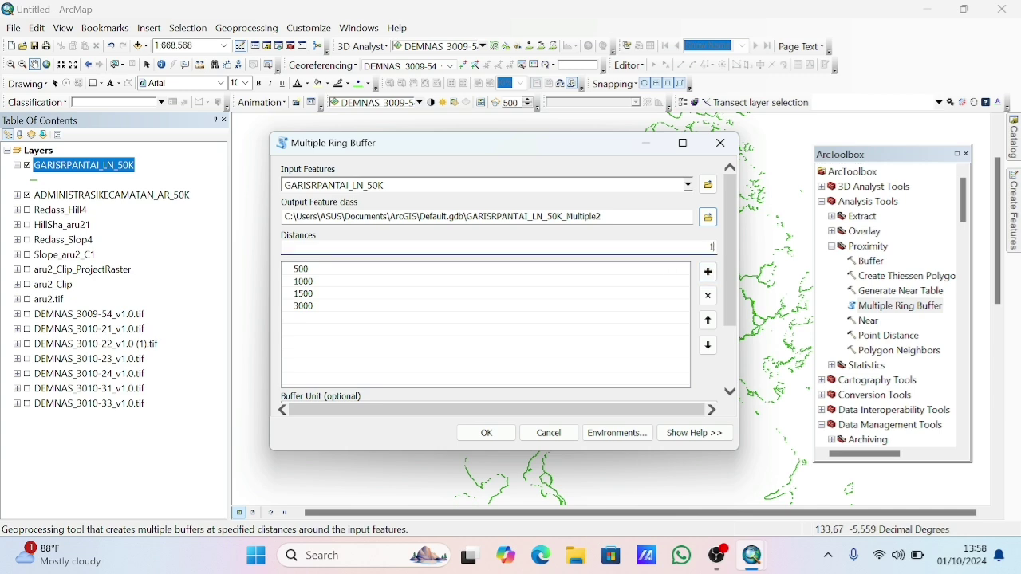
{"action": "type", "text": "15000"}
{"action": "left_click", "coordinate": [708, 272]}
- Set the coastline buffer unit to Meters and run the multiple ring buffer
{"action": "scroll", "coordinate": [619, 315], "scroll_direction": "down", "scroll_amount": 3}
{"action": "left_click", "coordinate": [618, 314]}
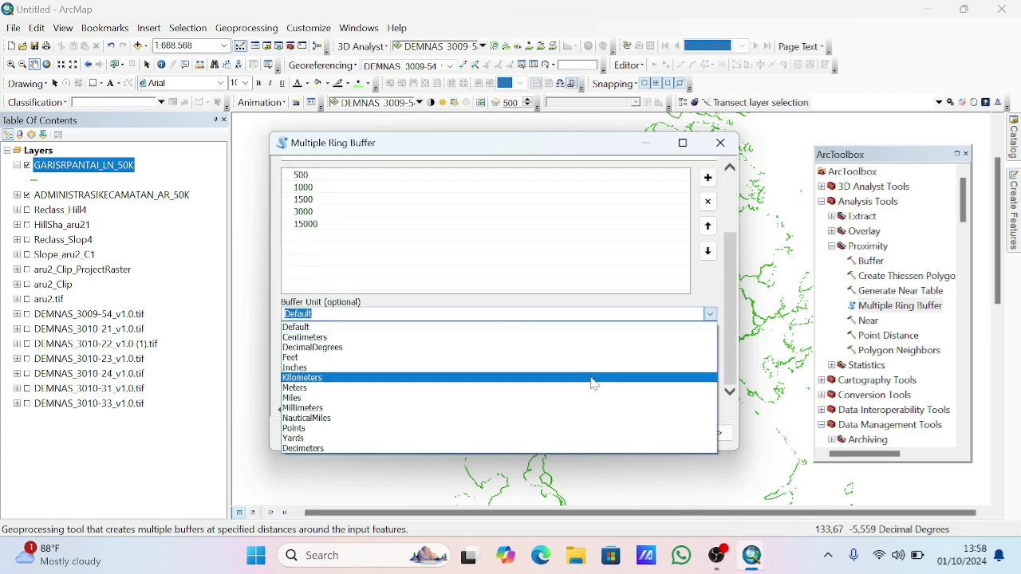
{"action": "left_click", "coordinate": [574, 381]}
{"action": "left_click", "coordinate": [486, 433]}
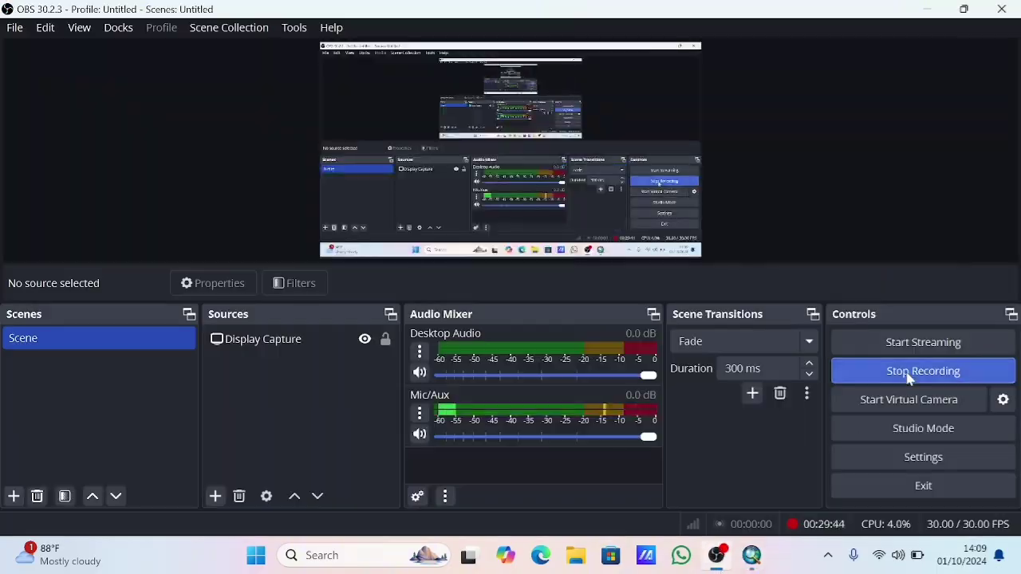
- Return to ArcMap and clip the GARISRPANTAI_LN_50K_Multiple3 buffer with ADMINISTRASIKECAMATAN_AR_50K as the clip features
{"action": "left_click", "coordinate": [752, 561]}
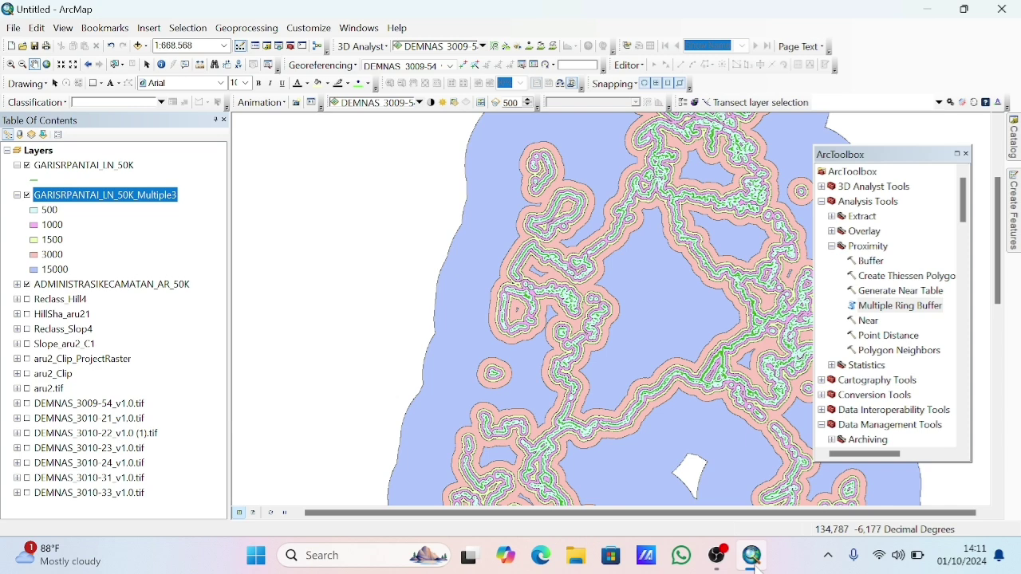
{"action": "scroll", "coordinate": [881, 328], "scroll_direction": "down", "scroll_amount": 9}
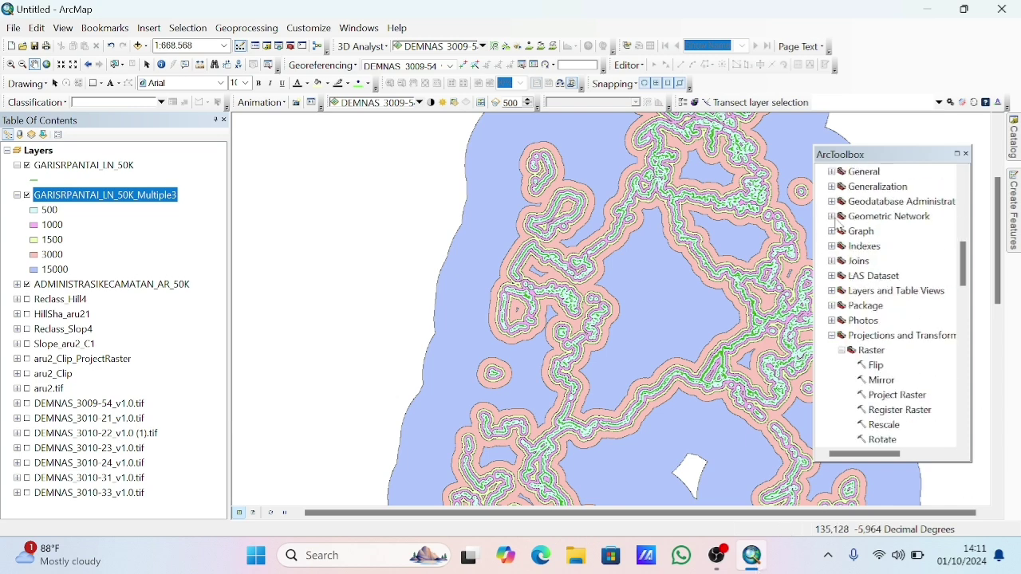
{"action": "scroll", "coordinate": [839, 223], "scroll_direction": "up", "scroll_amount": 1}
{"action": "left_click", "coordinate": [234, 28]}
{"action": "left_click", "coordinate": [239, 59]}
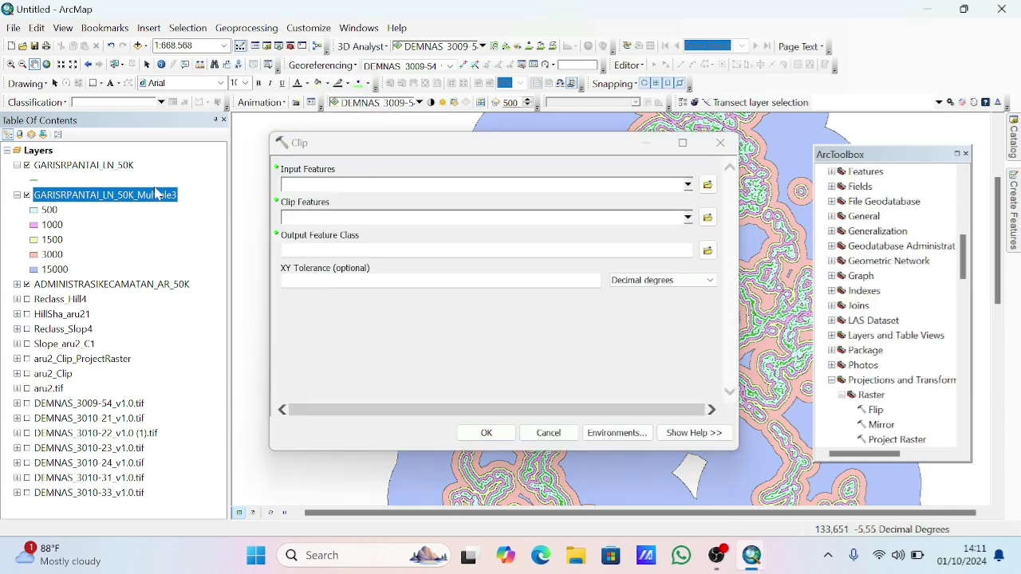
{"action": "left_click", "coordinate": [211, 199]}
{"action": "left_click_drag", "start_coordinate": [103, 194], "coordinate": [478, 185]}
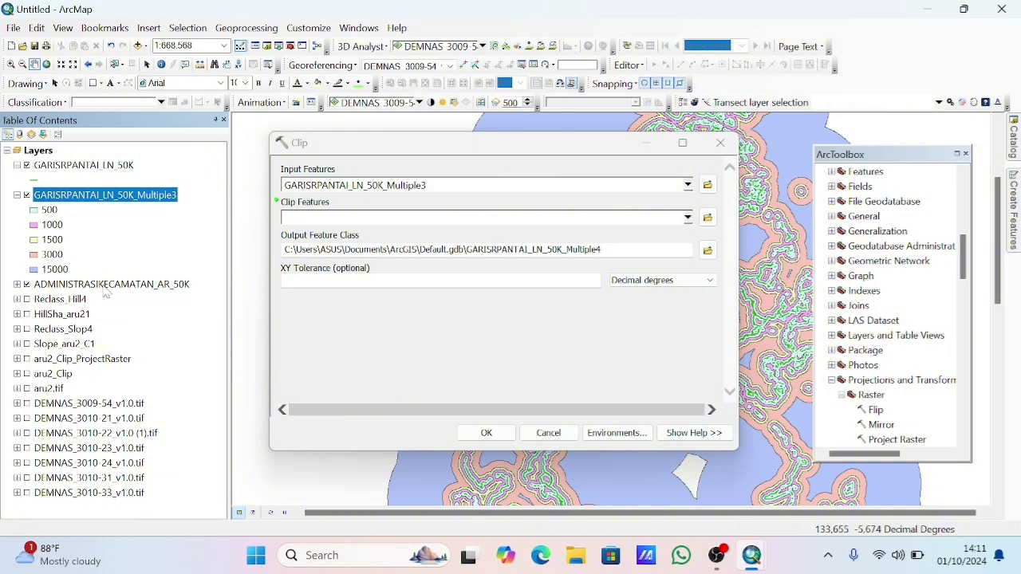
{"action": "left_click_drag", "start_coordinate": [104, 284], "coordinate": [359, 218]}
{"action": "left_click", "coordinate": [486, 432]}
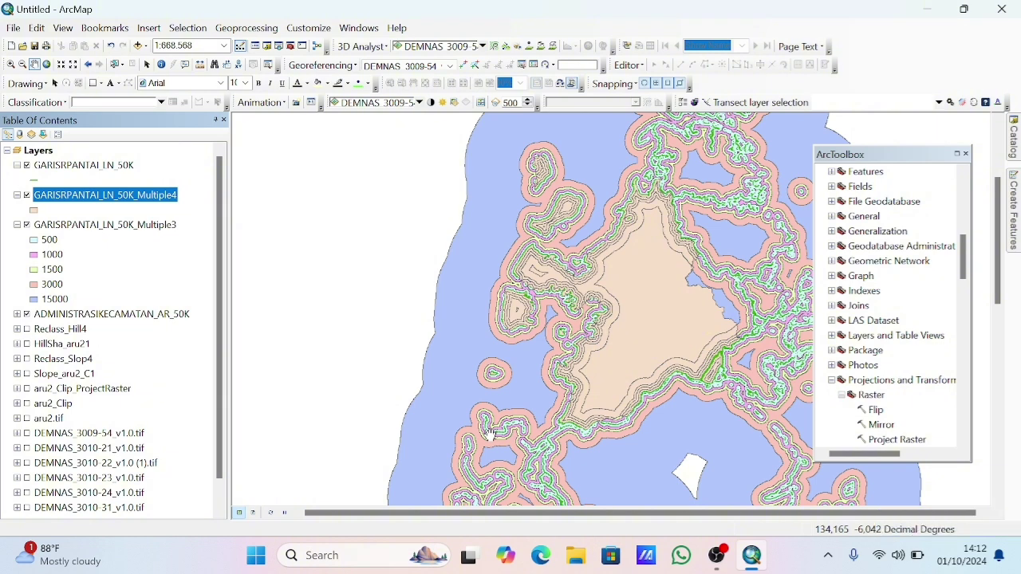
- Set up Polygon to Raster for GARISRPANTAI_LN_50K_Multiple4 with distance as the value field, and try to run it
{"action": "scroll", "coordinate": [835, 369], "scroll_direction": "down", "scroll_amount": 12}
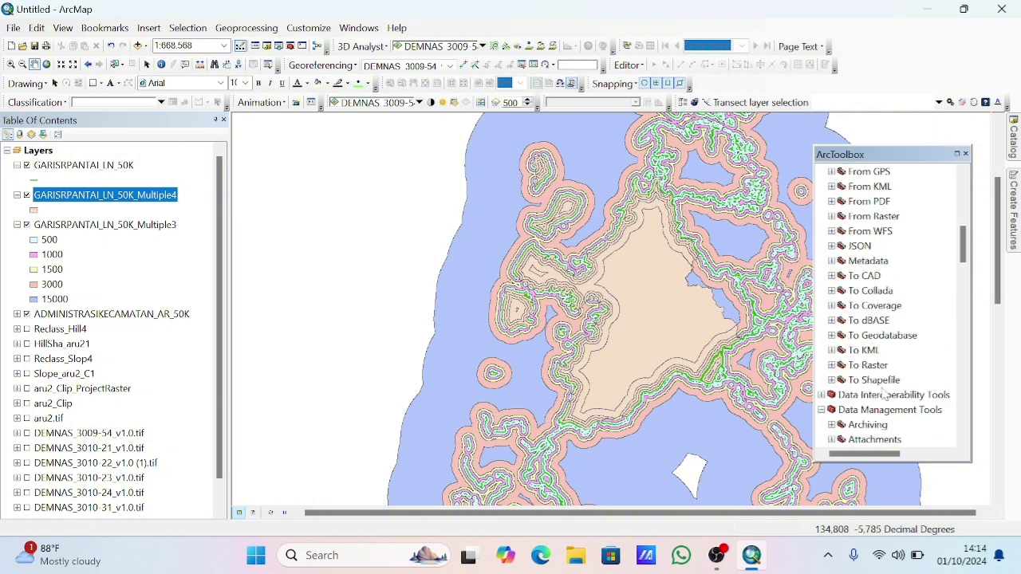
{"action": "double_click", "coordinate": [891, 411]}
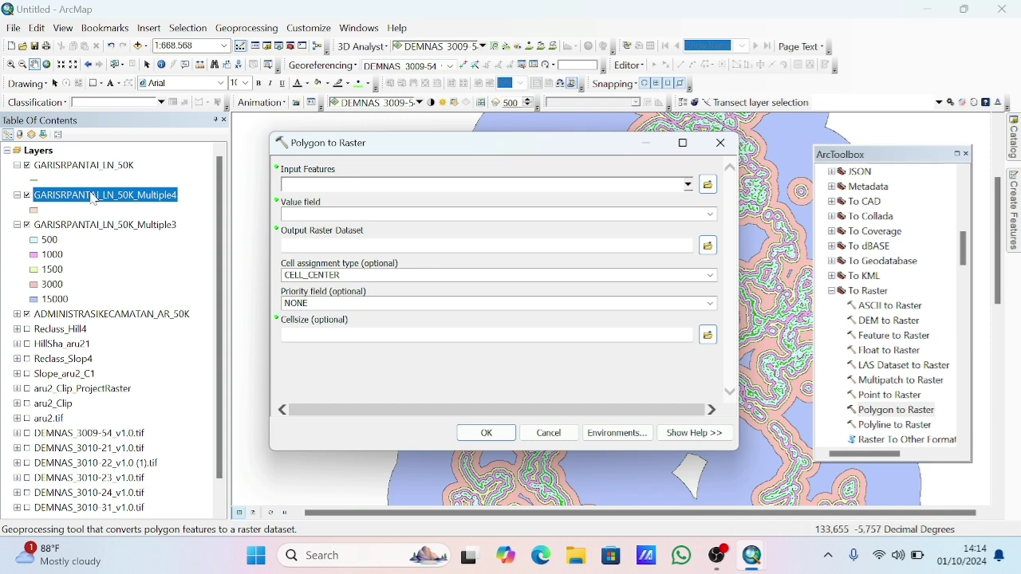
{"action": "left_click_drag", "start_coordinate": [94, 199], "coordinate": [318, 184]}
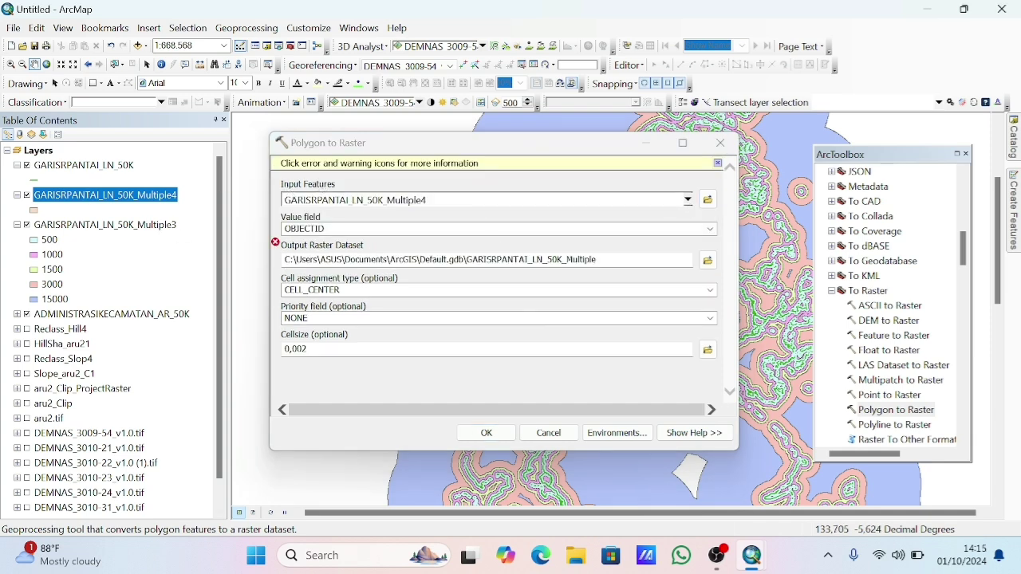
{"action": "left_click", "coordinate": [710, 229]}
{"action": "left_click", "coordinate": [649, 264]}
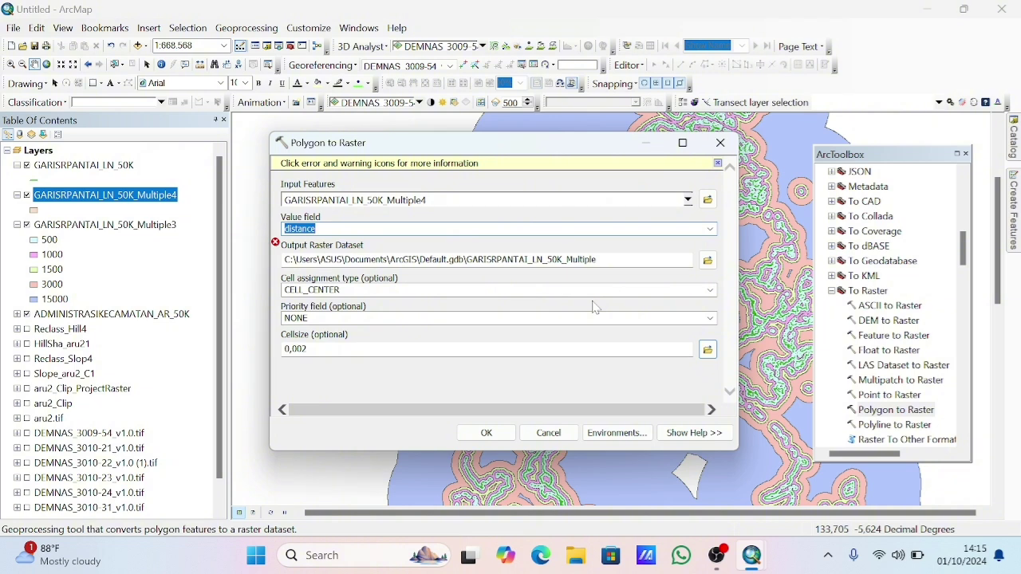
{"action": "left_click", "coordinate": [486, 432]}
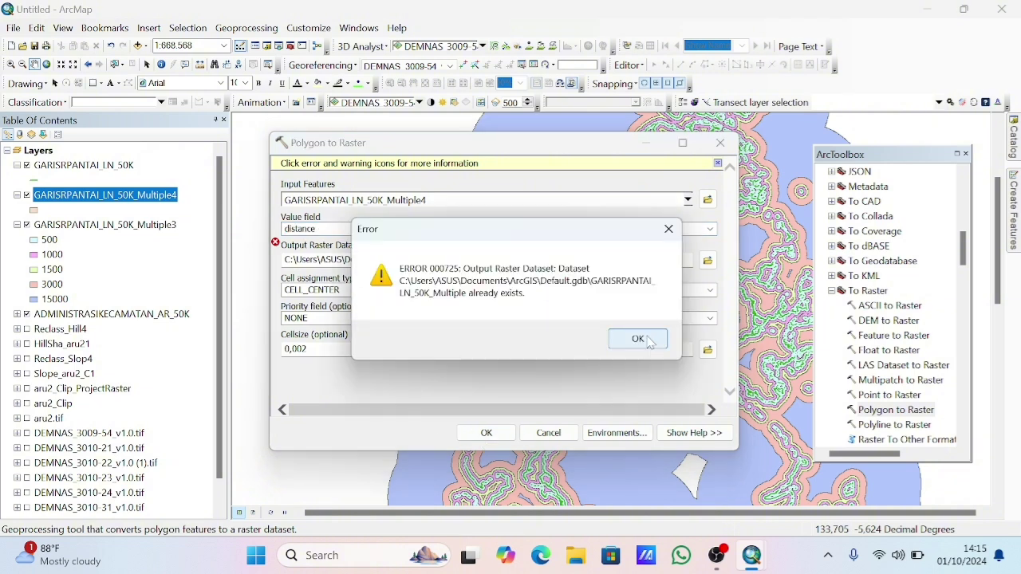
{"action": "left_click", "coordinate": [646, 341]}
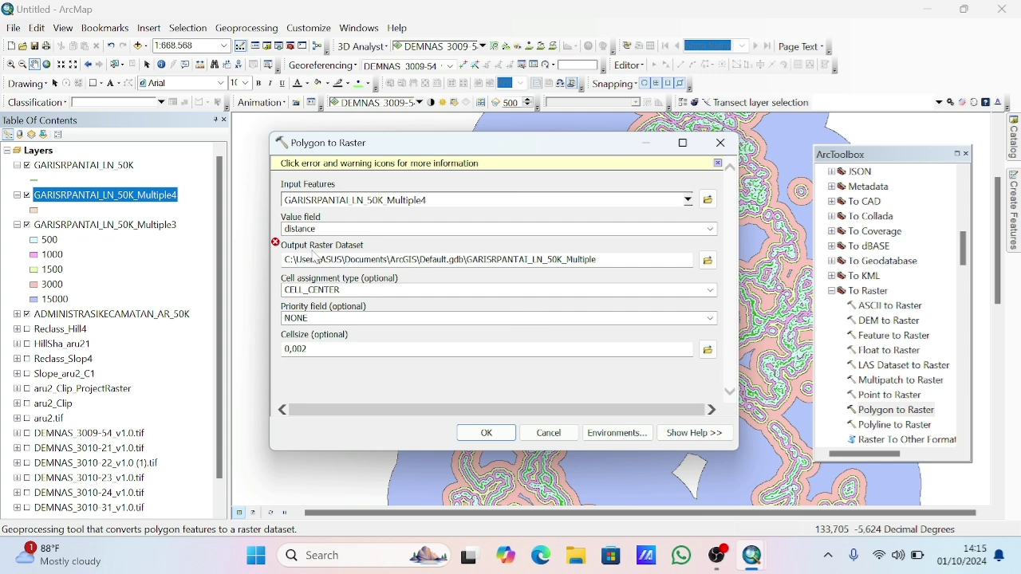
- Rename the output raster dataset GARISRPANTAI_LN_50K_Multiple12 and run the polygon-to-raster conversion
{"action": "left_click", "coordinate": [622, 260]}
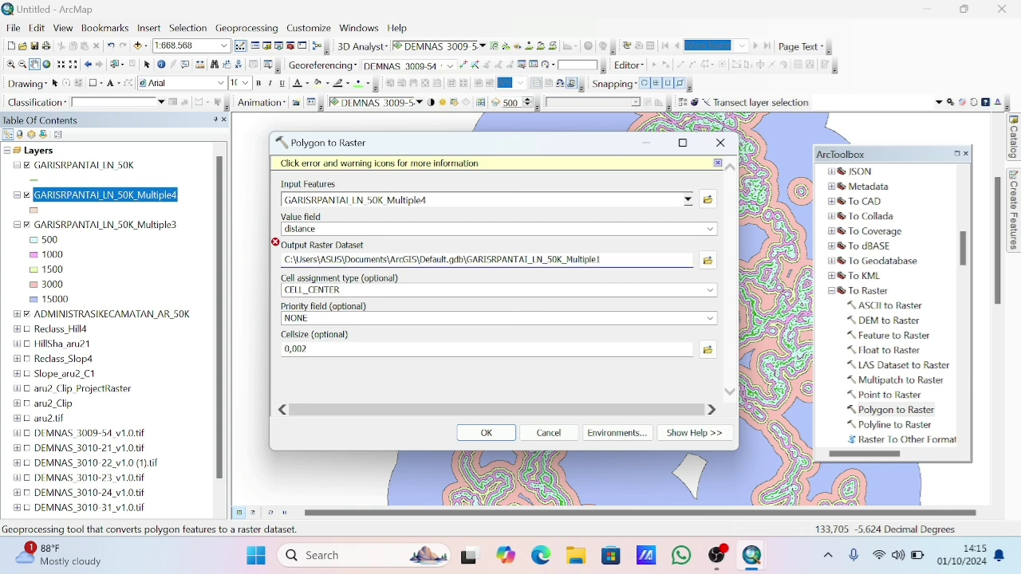
{"action": "type", "text": "12"}
{"action": "left_click", "coordinate": [487, 432]}
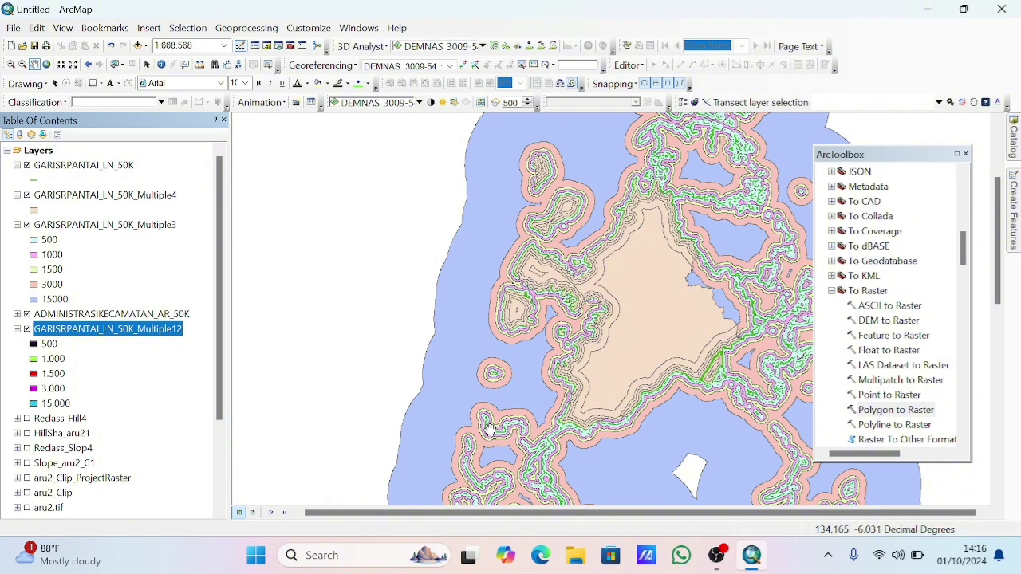
- Hide the GARISRPANTAI_LN_50K coastline, its Multiple3 and Multiple4 buffers and the Multiple12 raster, leaving only the district layer displayed
{"action": "left_click", "coordinate": [26, 329]}
{"action": "left_click", "coordinate": [26, 165]}
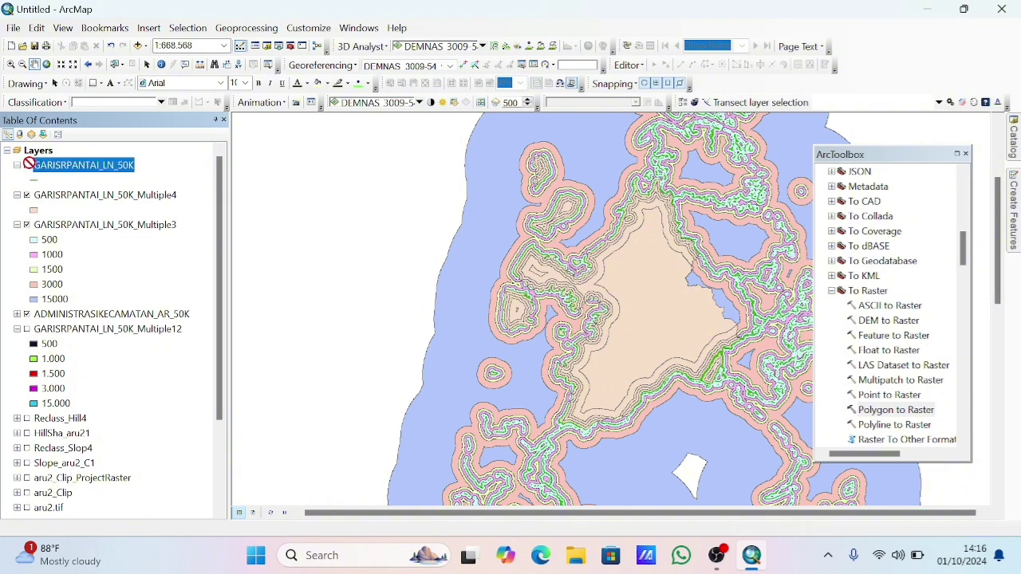
{"action": "left_click", "coordinate": [26, 194]}
{"action": "left_click", "coordinate": [26, 224]}
{"action": "left_click", "coordinate": [16, 195]}
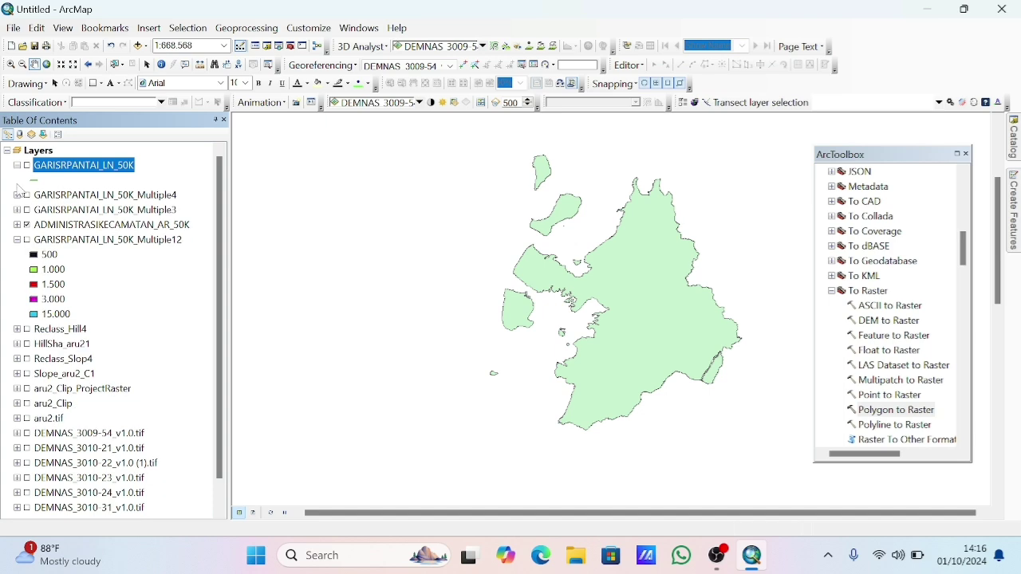
{"action": "left_click", "coordinate": [17, 195]}
- Add the river shapefile SUNGAI_AR_50K from the KAB. KEPULAUAN ARU folder to the map
{"action": "right_click", "coordinate": [38, 150]}
{"action": "left_click", "coordinate": [63, 157]}
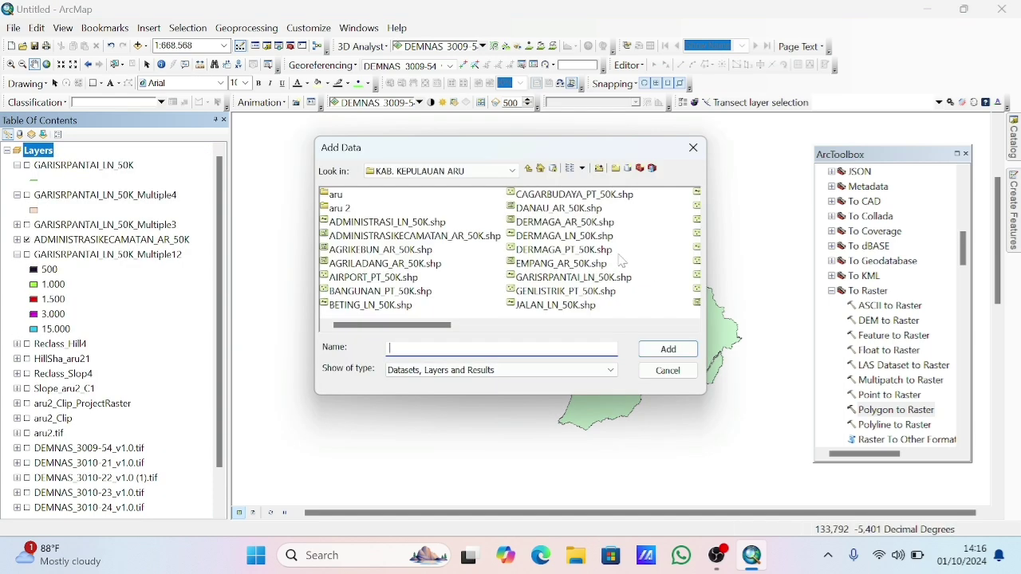
{"action": "scroll", "coordinate": [622, 262], "scroll_direction": "right", "scroll_amount": 5}
{"action": "left_click", "coordinate": [373, 279]}
{"action": "left_click", "coordinate": [668, 348]}
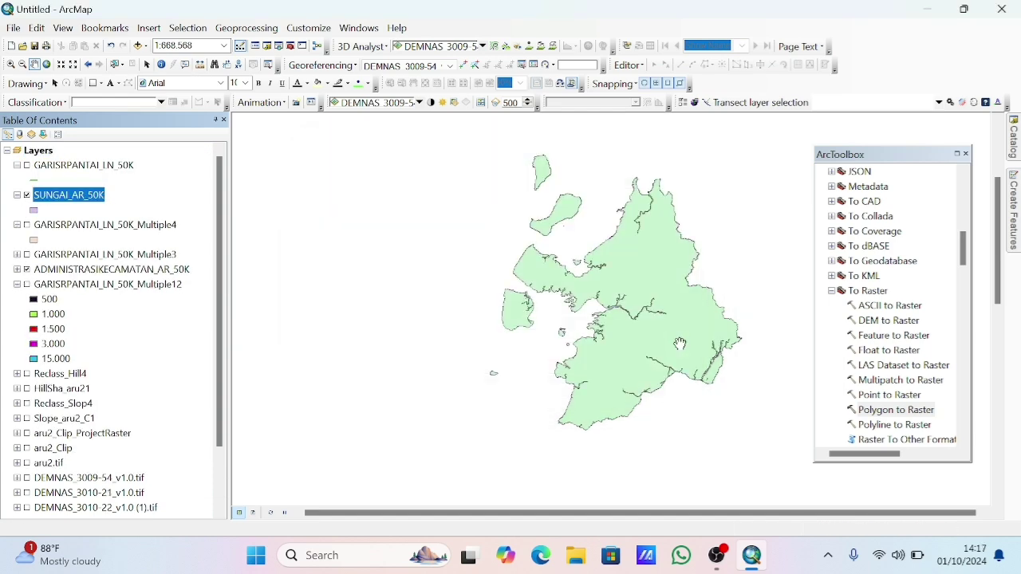
- Start the Multiple Ring Buffer tool with SUNGAI_AR_50K as the input features
{"action": "scroll", "coordinate": [912, 237], "scroll_direction": "up", "scroll_amount": 10}
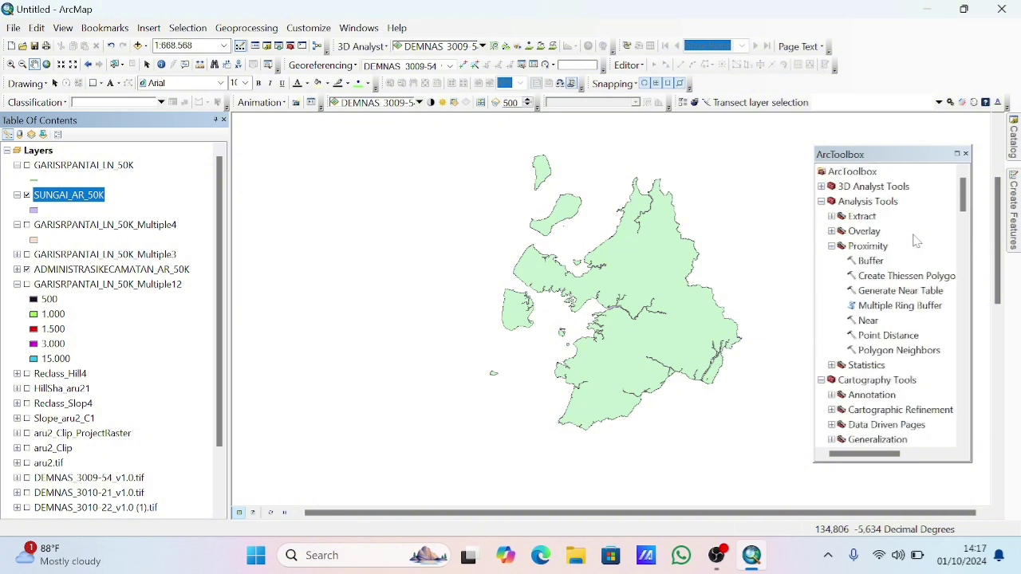
{"action": "double_click", "coordinate": [886, 306]}
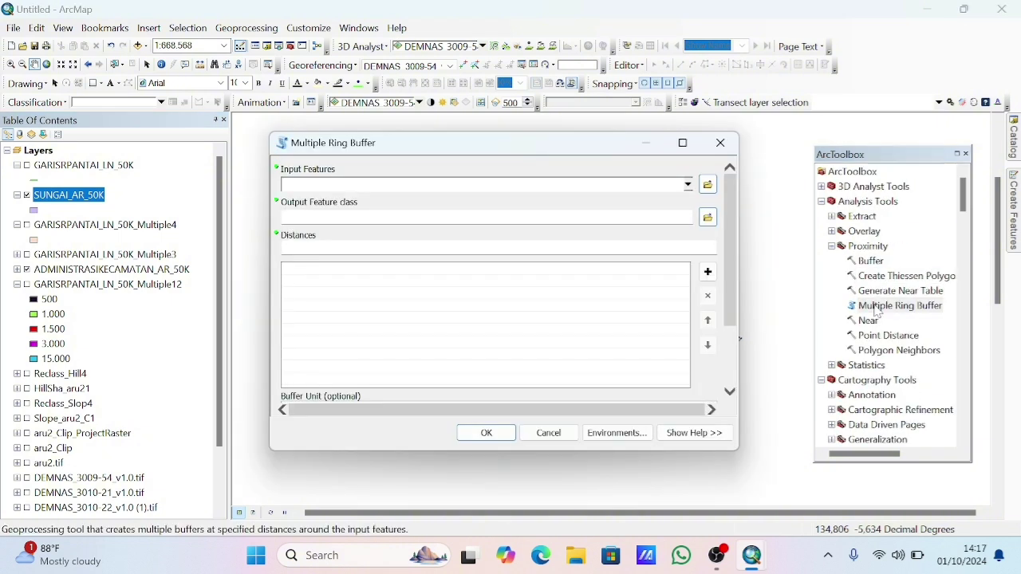
{"action": "left_click_drag", "start_coordinate": [68, 195], "coordinate": [367, 184]}
{"action": "left_click", "coordinate": [649, 246]}
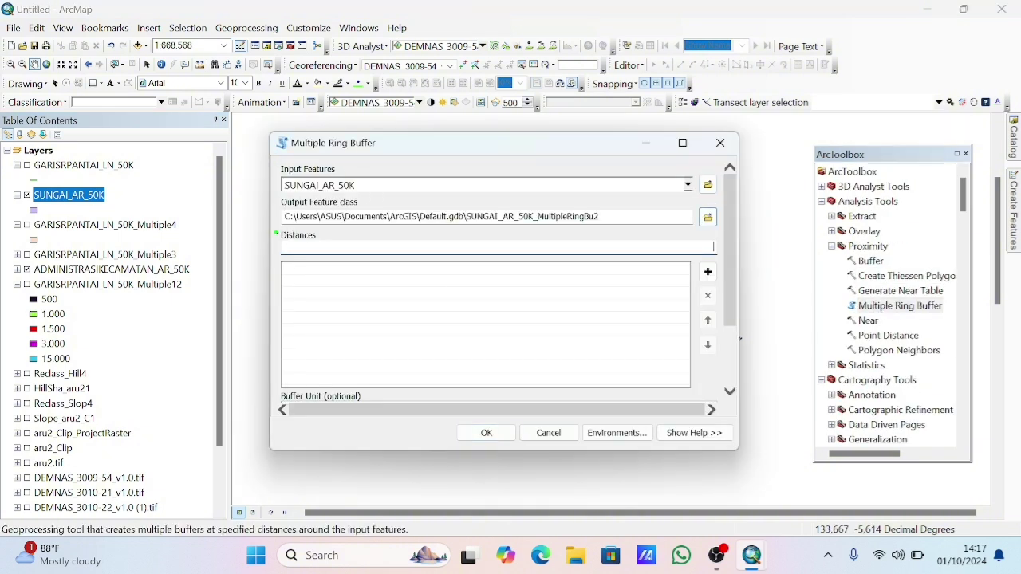
- Enter the river buffer distances 100, 200, 300, 500 and 15000 in the distance list
{"action": "type", "text": "100"}
{"action": "left_click", "coordinate": [707, 272]}
{"action": "type", "text": "500"}
{"action": "key", "text": "BackSpace"}
{"action": "key", "text": "BackSpace"}
{"action": "key", "text": "BackSpace"}
{"action": "type", "text": "200"}
{"action": "left_click", "coordinate": [708, 272]}
{"action": "type", "text": "300"}
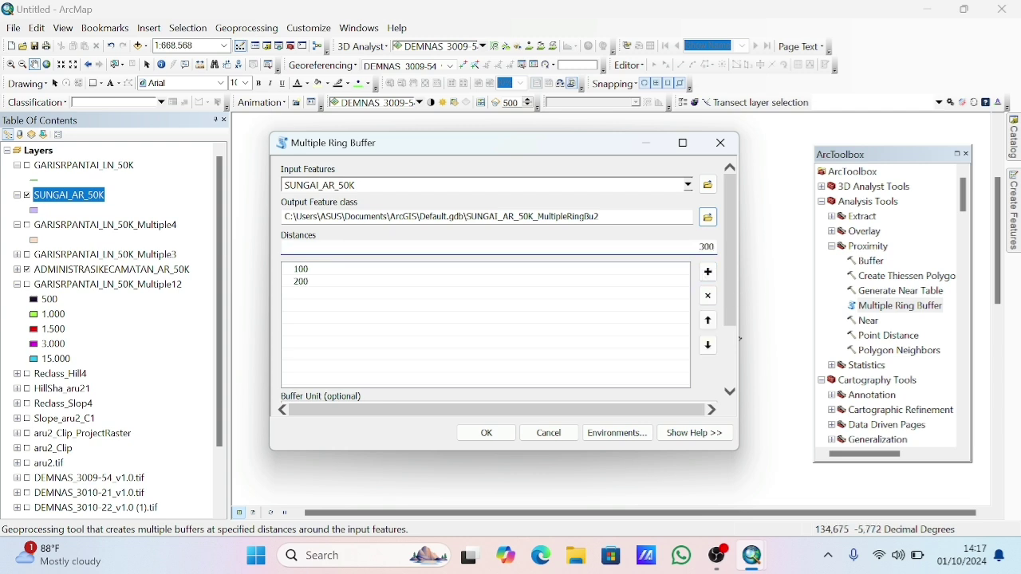
{"action": "left_click", "coordinate": [707, 272]}
{"action": "type", "text": "500"}
{"action": "left_click", "coordinate": [707, 272]}
{"action": "left_click", "coordinate": [708, 272]}
- Set the buffer unit to Meters and create the river's multiple ring buffer
{"action": "left_click", "coordinate": [729, 392]}
{"action": "left_click", "coordinate": [730, 392]}
{"action": "left_click", "coordinate": [623, 316]}
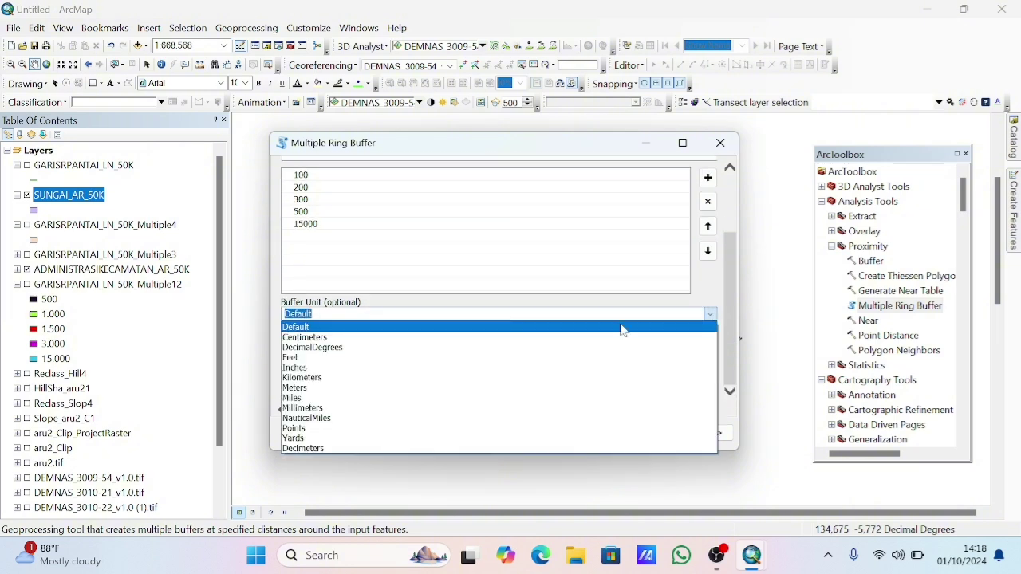
{"action": "left_click", "coordinate": [544, 391]}
{"action": "left_click", "coordinate": [487, 432]}
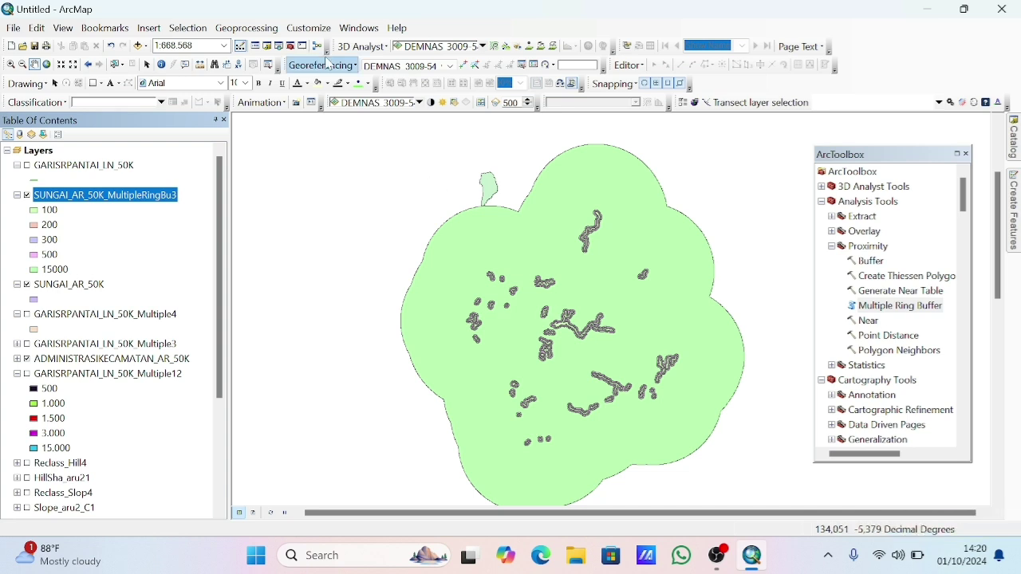
- Clip SUNGAI_AR_50K_MultipleRingBu3 to the ADMINISTRASIKECAMATAN_AR_50K district boundaries
{"action": "left_click", "coordinate": [247, 28]}
{"action": "left_click", "coordinate": [243, 63]}
{"action": "left_click_drag", "start_coordinate": [163, 194], "coordinate": [311, 191]}
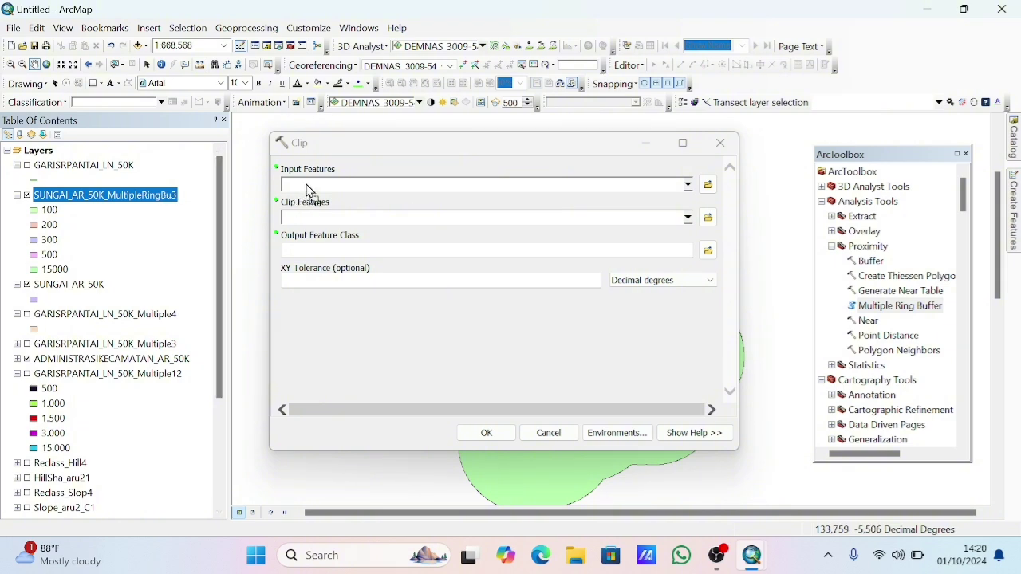
{"action": "left_click", "coordinate": [707, 217]}
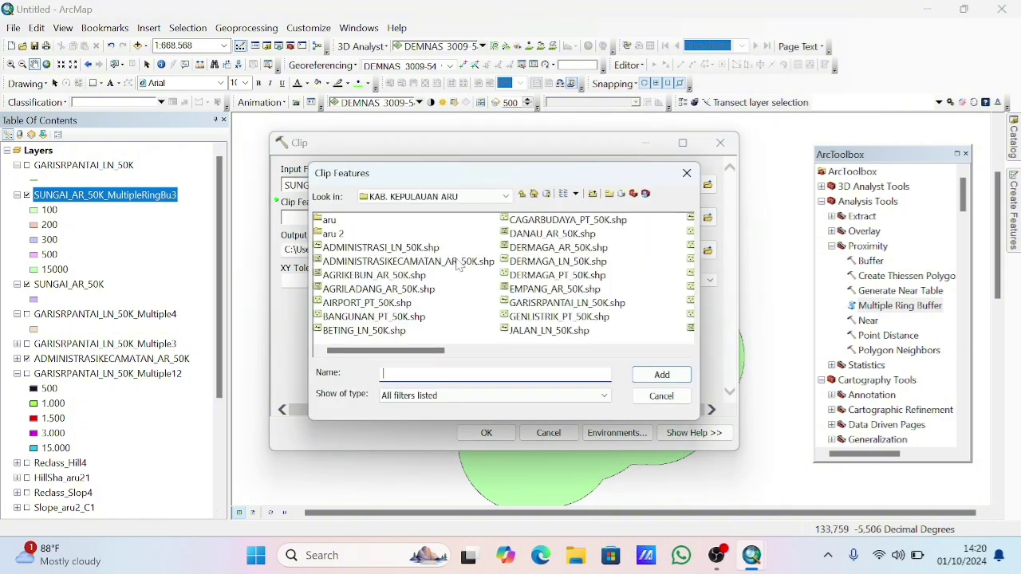
{"action": "left_click", "coordinate": [686, 173]}
{"action": "left_click_drag", "start_coordinate": [94, 358], "coordinate": [275, 200]}
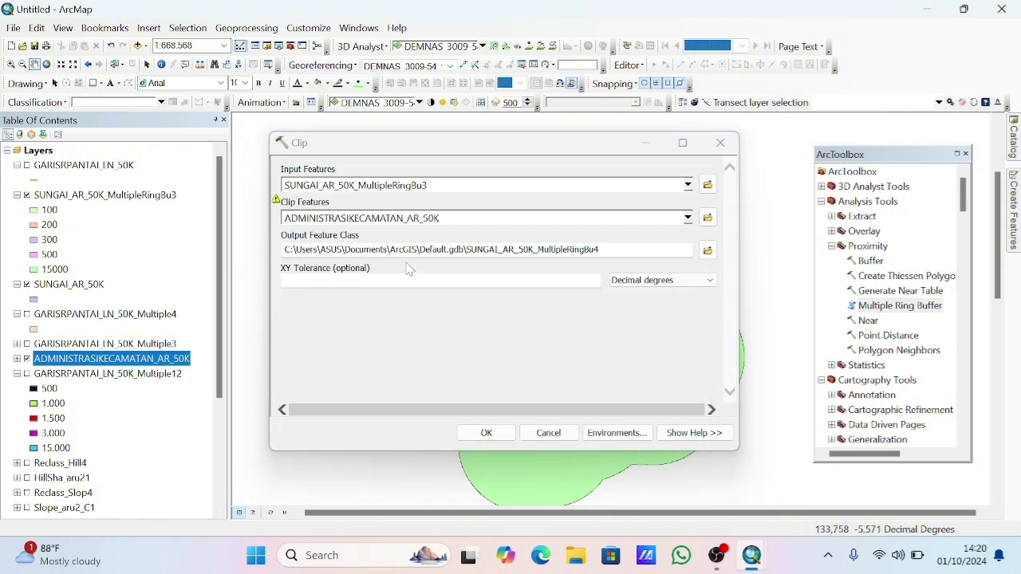
{"action": "left_click", "coordinate": [486, 433]}
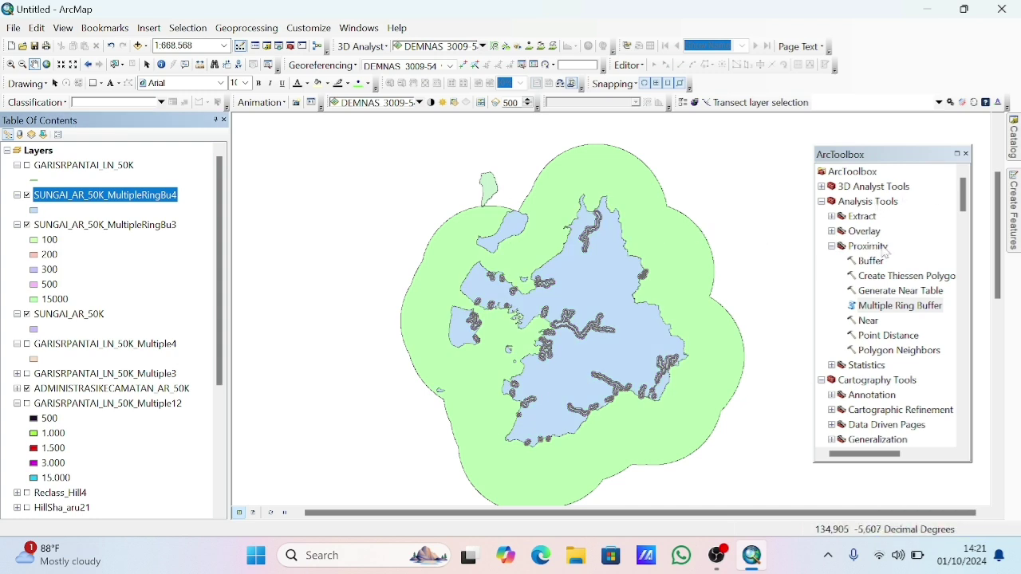
- Convert the clipped SUNGAI_AR_50K_MultipleRingBu4 polygons to a raster using the distance value field, with output name SUNGAI_AR_50K_MultipleRingBu12
{"action": "scroll", "coordinate": [885, 256], "scroll_direction": "down", "scroll_amount": 11}
{"action": "double_click", "coordinate": [895, 366]}
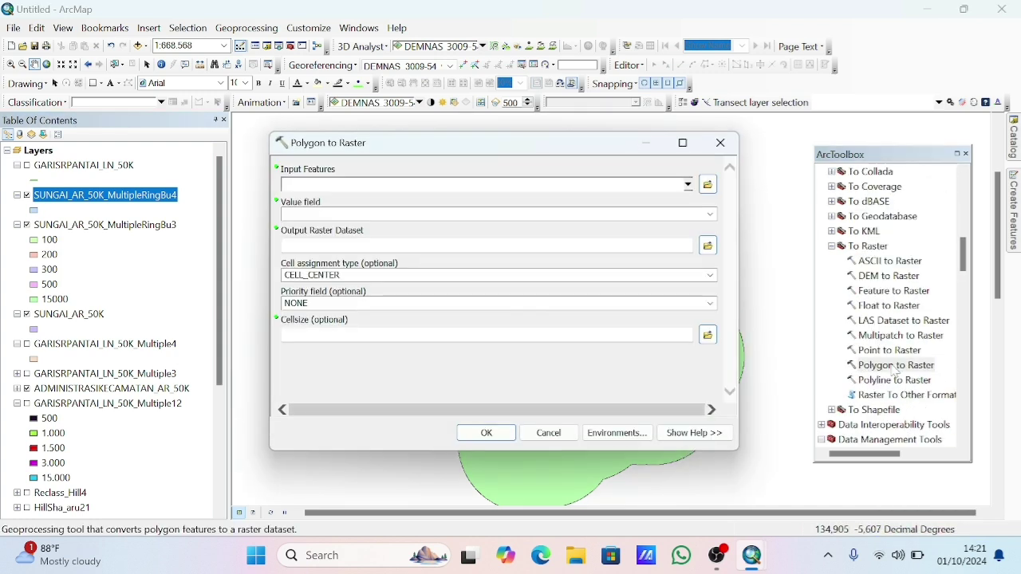
{"action": "left_click_drag", "start_coordinate": [160, 198], "coordinate": [317, 185]}
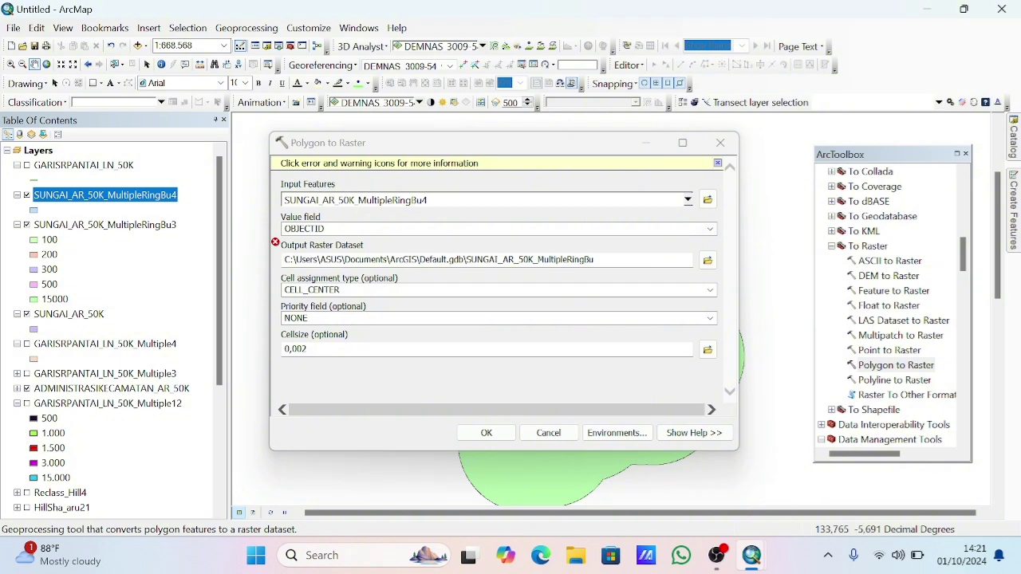
{"action": "left_click", "coordinate": [654, 229]}
{"action": "left_click", "coordinate": [654, 244]}
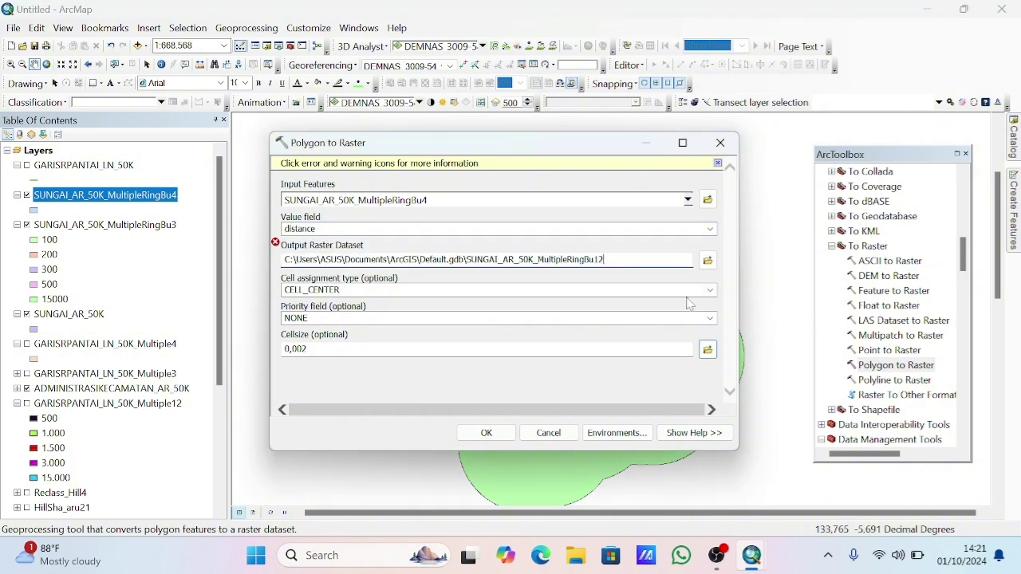
{"action": "left_click", "coordinate": [487, 433]}
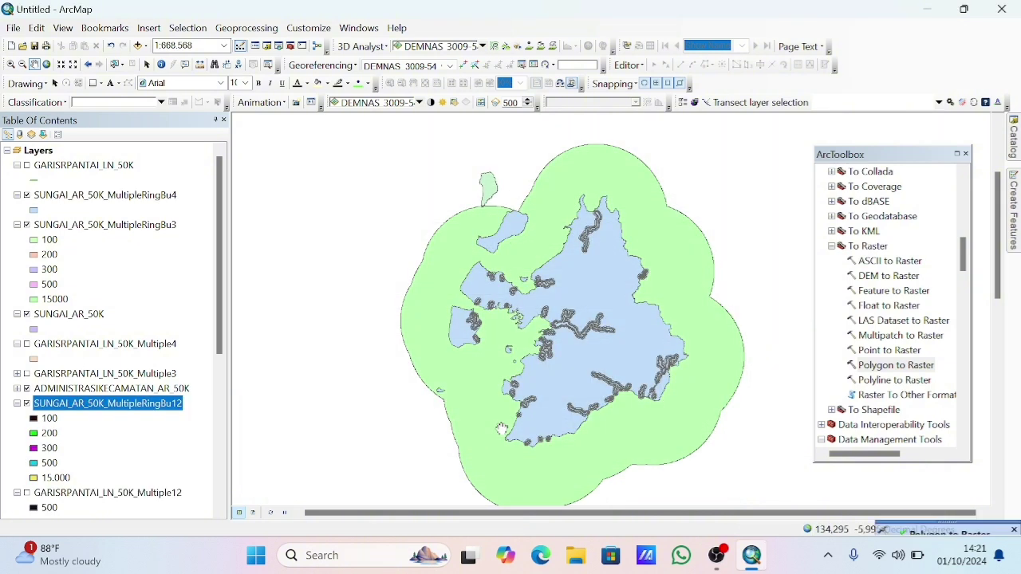
- Hide SUNGAI_AR_50K_MultipleRingBu12 and reclassify it with reversed values: 100 to 5, 200 to 4, 300 to 3, 500 to 2, 15000 to 1
{"action": "left_click", "coordinate": [27, 403]}
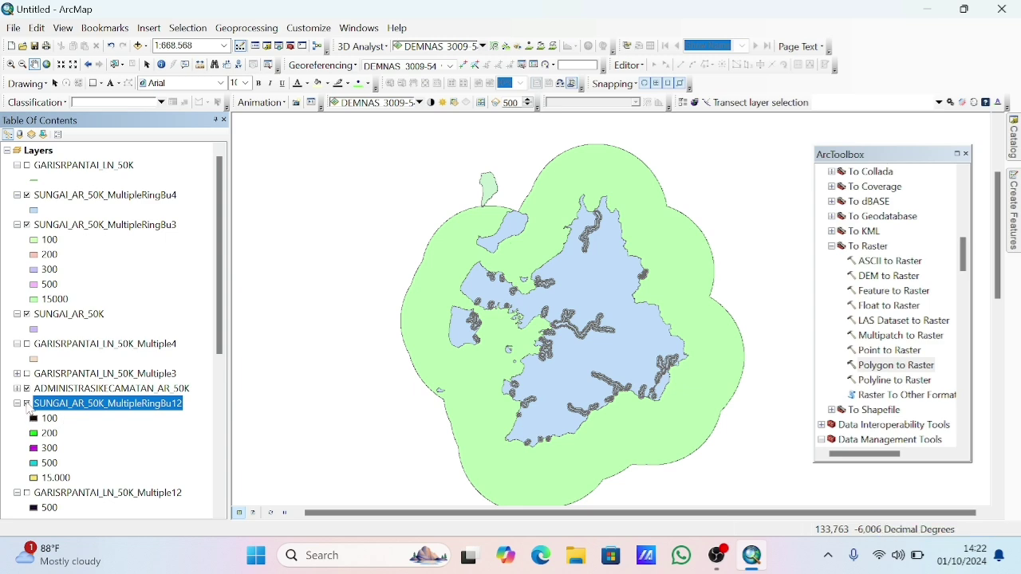
{"action": "scroll", "coordinate": [855, 232], "scroll_direction": "down", "scroll_amount": 13}
{"action": "scroll", "coordinate": [884, 338], "scroll_direction": "up", "scroll_amount": 1}
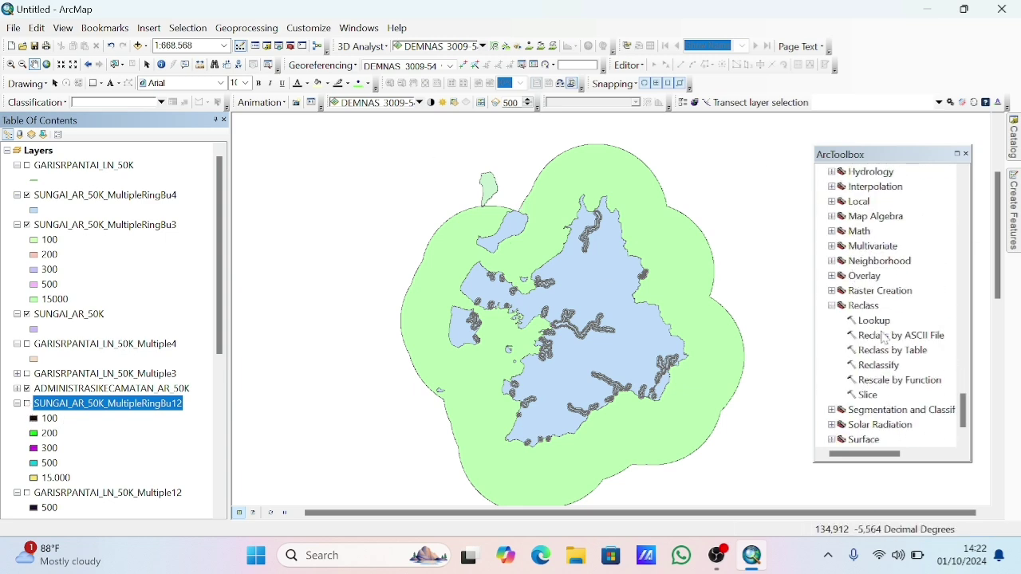
{"action": "double_click", "coordinate": [878, 365]}
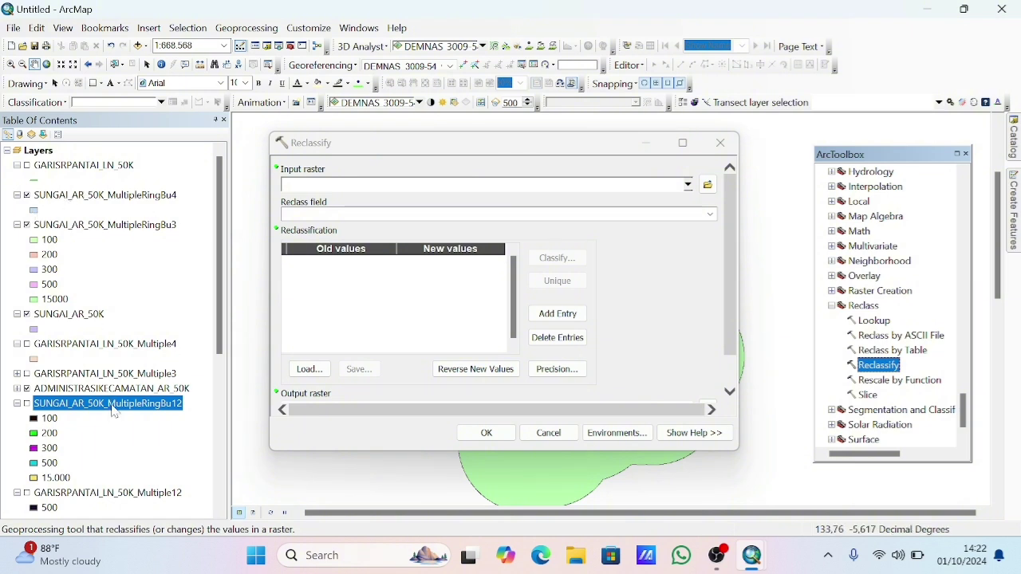
{"action": "left_click_drag", "start_coordinate": [114, 412], "coordinate": [387, 182]}
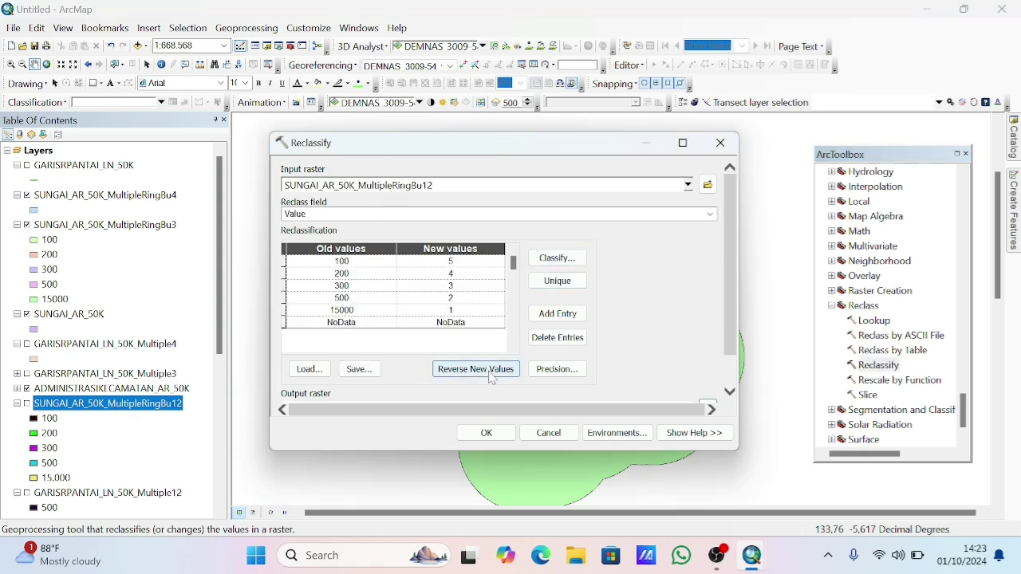
{"action": "left_click", "coordinate": [480, 435]}
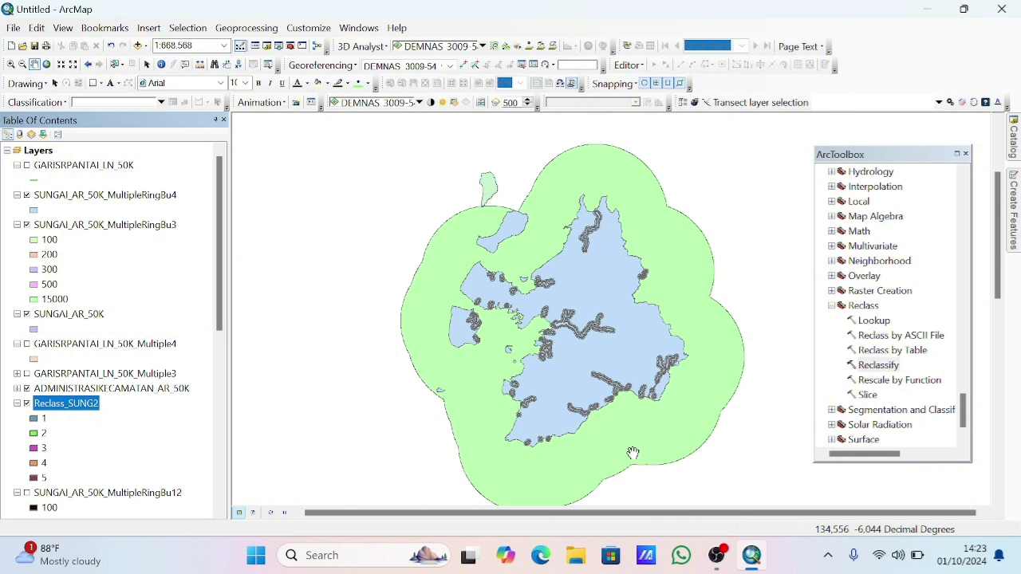
- Choose the green-yellow-red color scheme for the unique values of Reclass_SUNG2
{"action": "scroll", "coordinate": [88, 271], "scroll_direction": "down", "scroll_amount": 6}
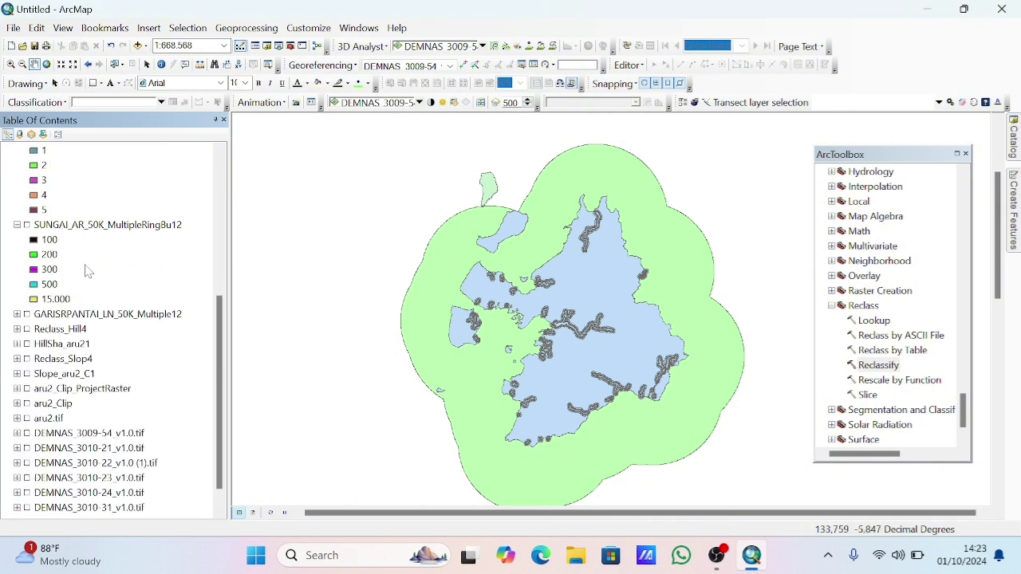
{"action": "scroll", "coordinate": [87, 271], "scroll_direction": "up", "scroll_amount": 6}
{"action": "left_click", "coordinate": [26, 389]}
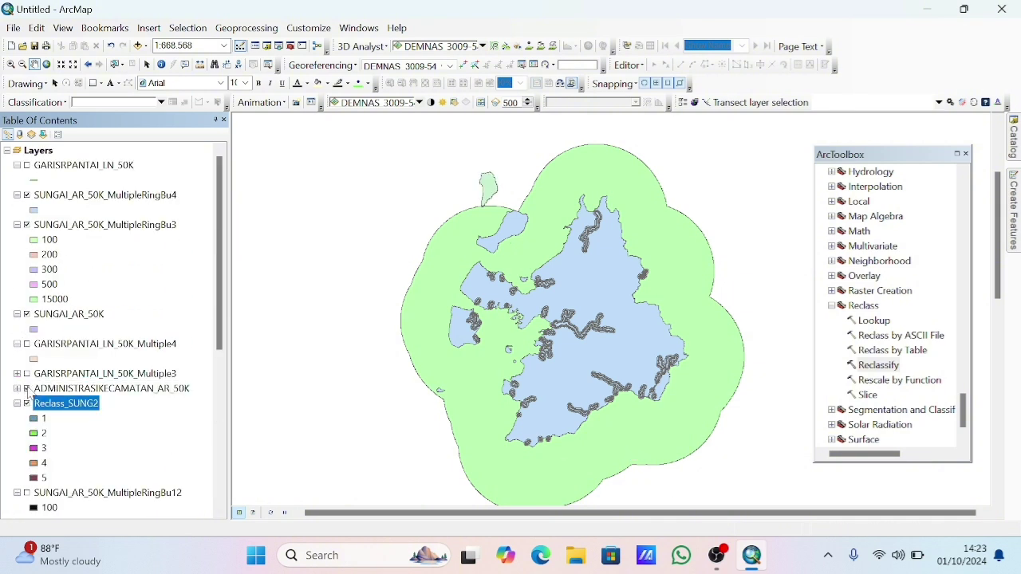
{"action": "right_click", "coordinate": [77, 409]}
{"action": "left_click", "coordinate": [104, 391]}
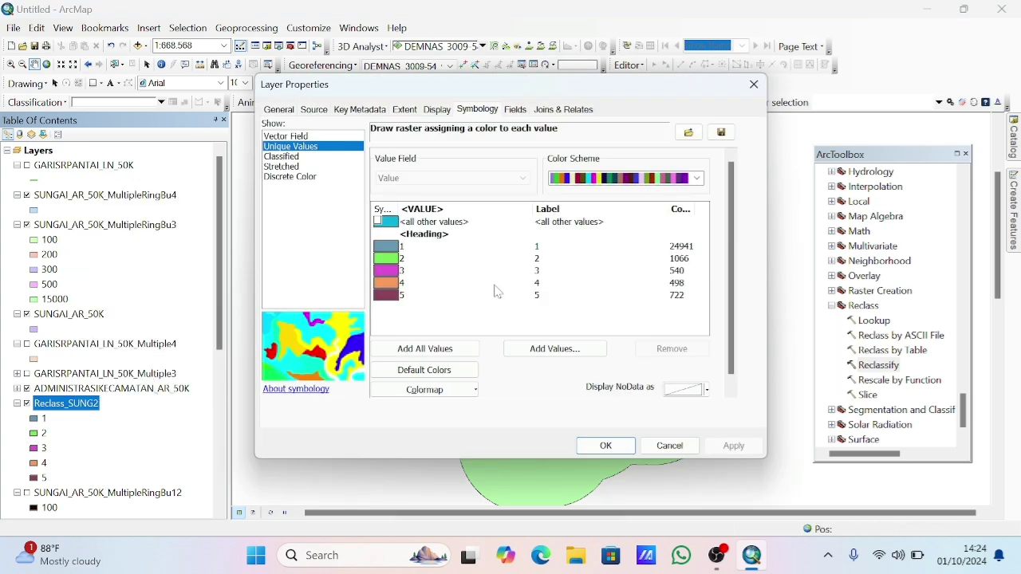
{"action": "left_click", "coordinate": [698, 178]}
{"action": "left_click", "coordinate": [646, 474]}
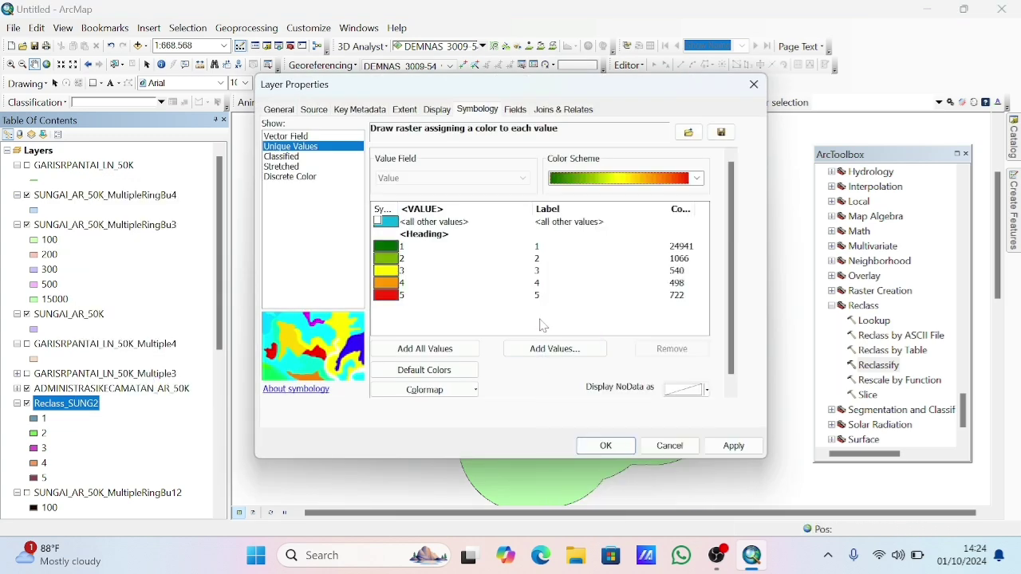
- Label classes 1 to 5 of Reclass_SUNG2 as Sangat Rendah, Rendah, Sedang, Tinggi and Sangat Tinggi, and apply the symbology
{"action": "left_click", "coordinate": [536, 247]}
{"action": "type", "text": "Sangat Rendah"}
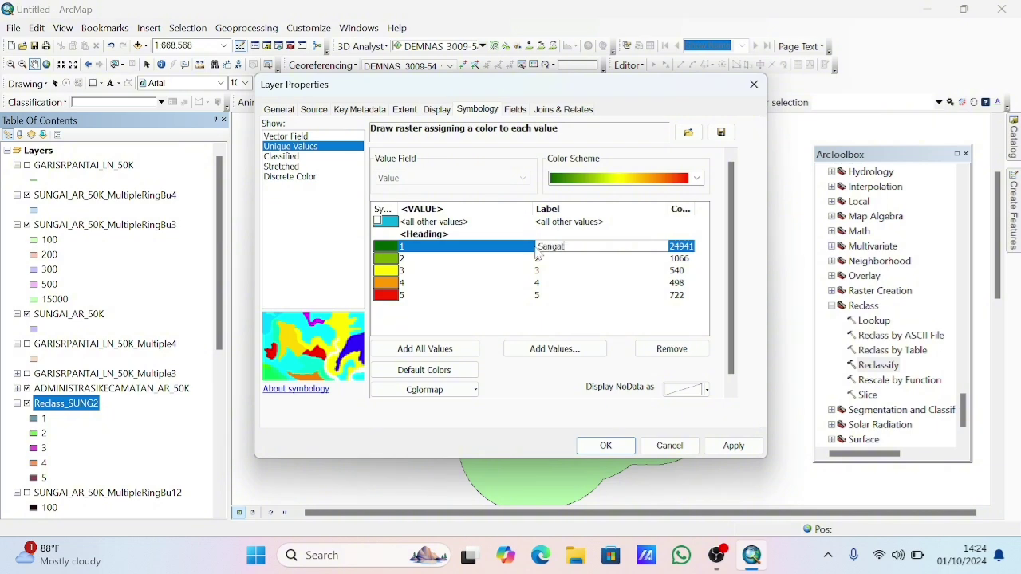
{"action": "key", "text": "Return"}
{"action": "type", "text": "Rendah"}
{"action": "key", "text": "Return"}
{"action": "type", "text": "Sedang"}
{"action": "key", "text": "Return"}
{"action": "type", "text": "Tinggi"}
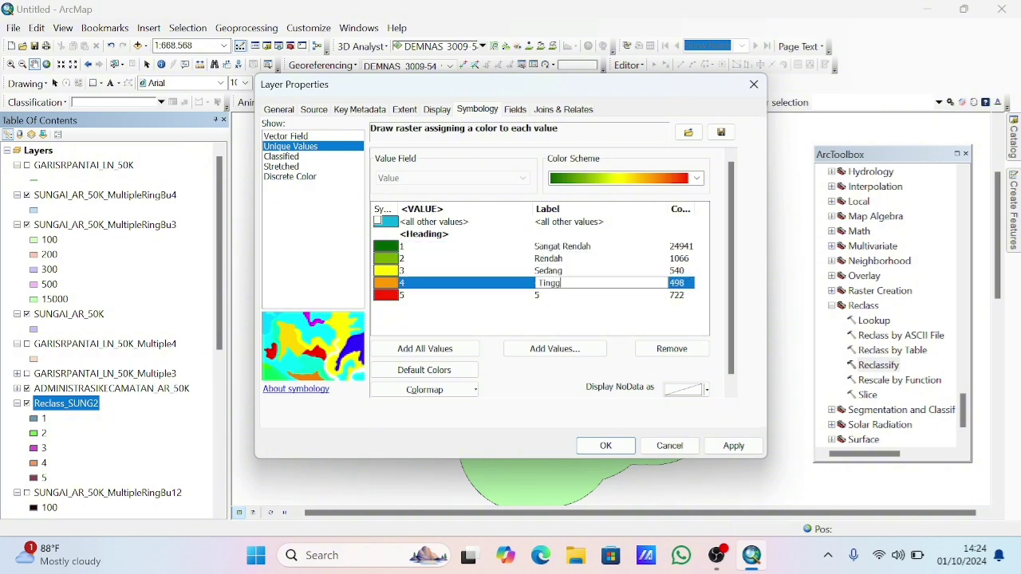
{"action": "key", "text": "Return"}
{"action": "type", "text": "Sangat Tinggi"}
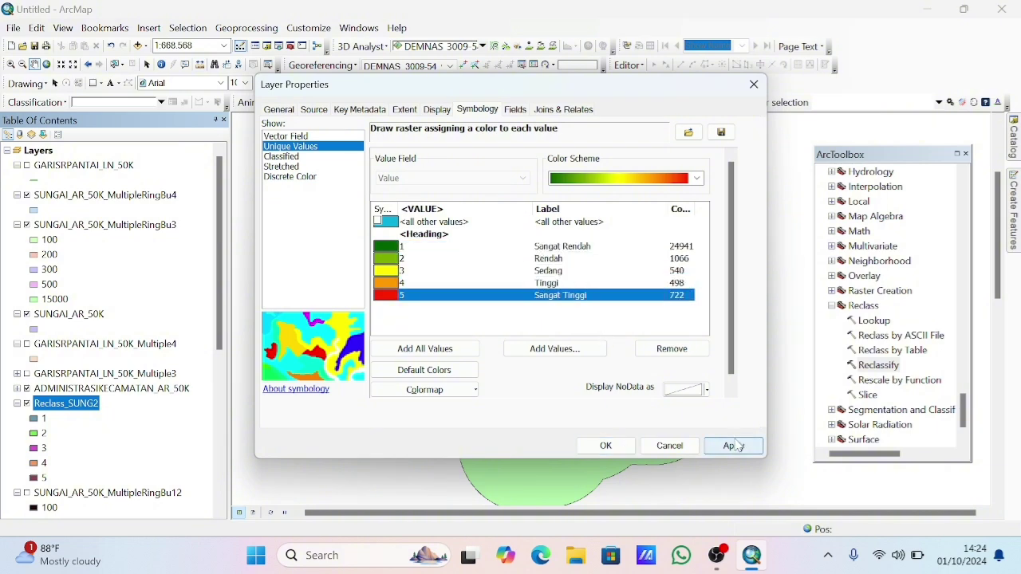
{"action": "left_click", "coordinate": [606, 445]}
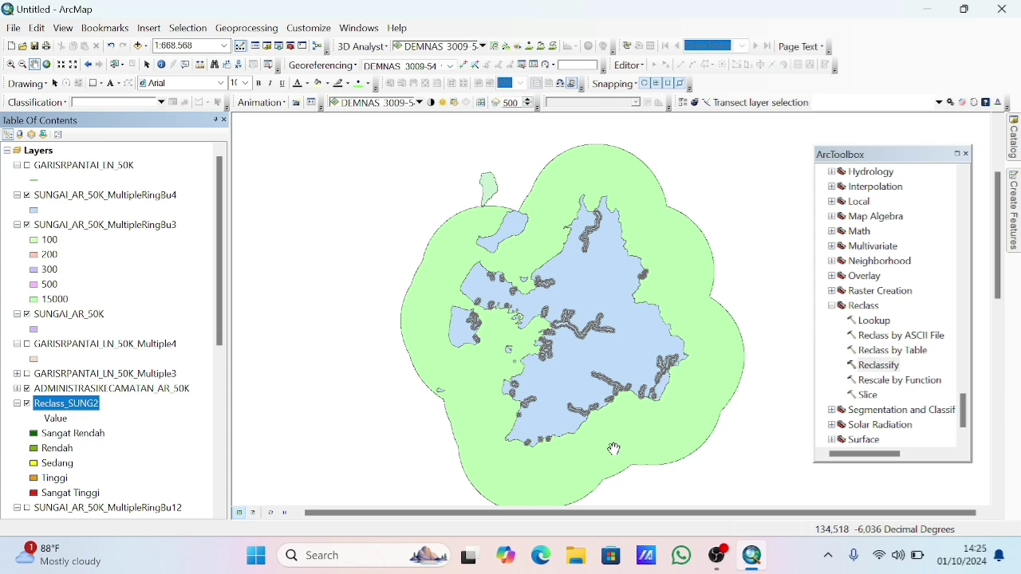
- Hide the unclipped SUNGAI_AR_50K_MultipleRingBu3 buffer, keeping the district layer displayed
{"action": "scroll", "coordinate": [78, 319], "scroll_direction": "down", "scroll_amount": 5}
{"action": "scroll", "coordinate": [77, 319], "scroll_direction": "up", "scroll_amount": 5}
{"action": "left_click", "coordinate": [27, 388]}
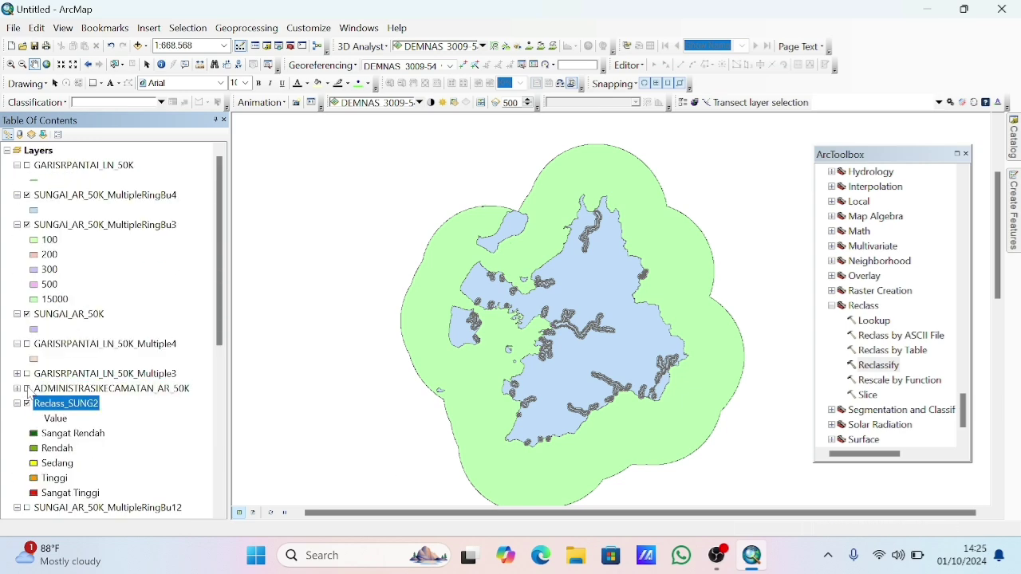
{"action": "left_click", "coordinate": [27, 388]}
{"action": "left_click", "coordinate": [27, 389]}
{"action": "left_click", "coordinate": [27, 388]}
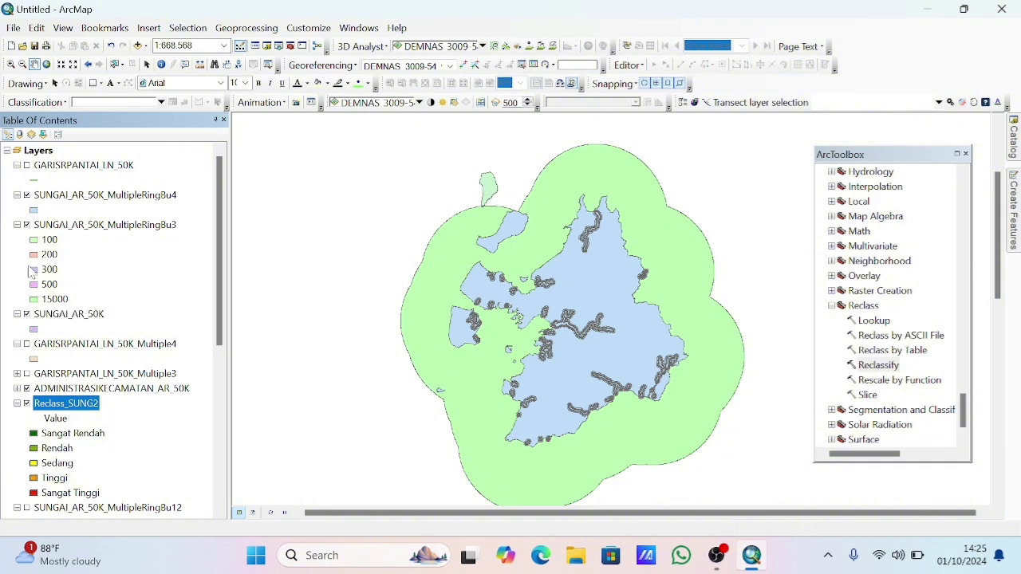
{"action": "left_click", "coordinate": [27, 225]}
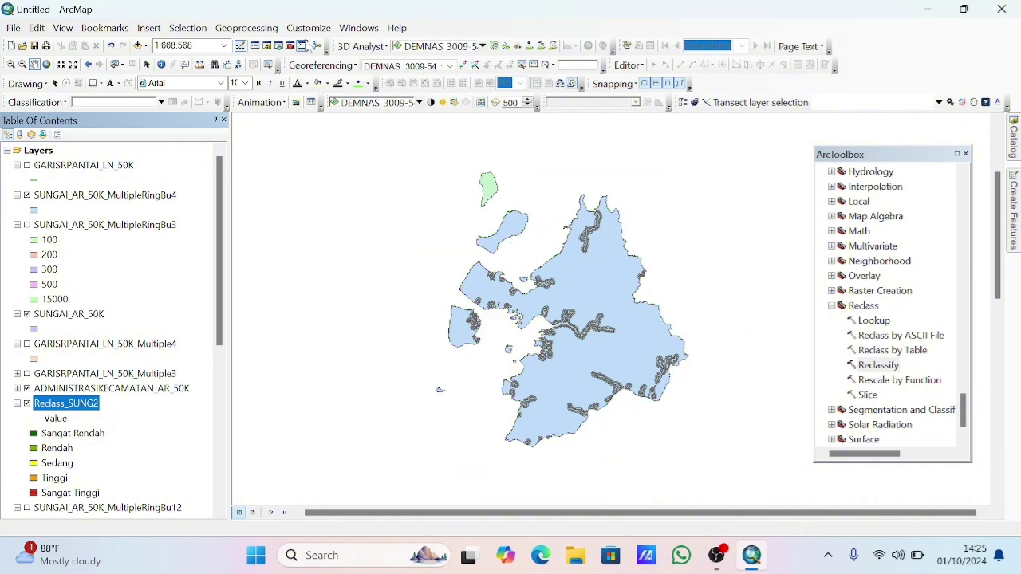
- Open the Search window and close ArcToolbox
{"action": "left_click", "coordinate": [358, 27]}
{"action": "left_click", "coordinate": [380, 129]}
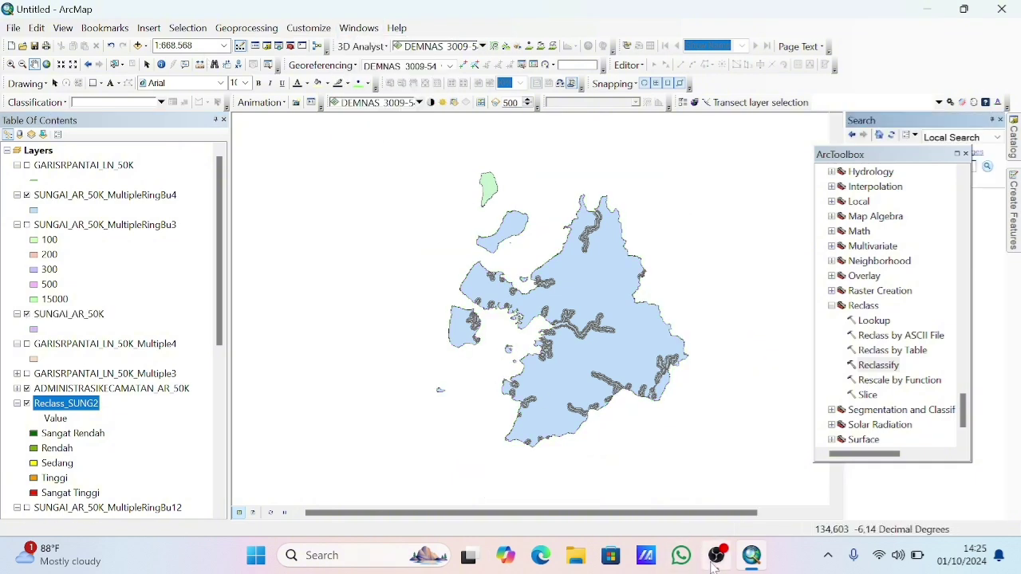
{"action": "left_click", "coordinate": [966, 154]}
- Try to search the local tools for "raster carculator"
{"action": "left_click", "coordinate": [910, 166]}
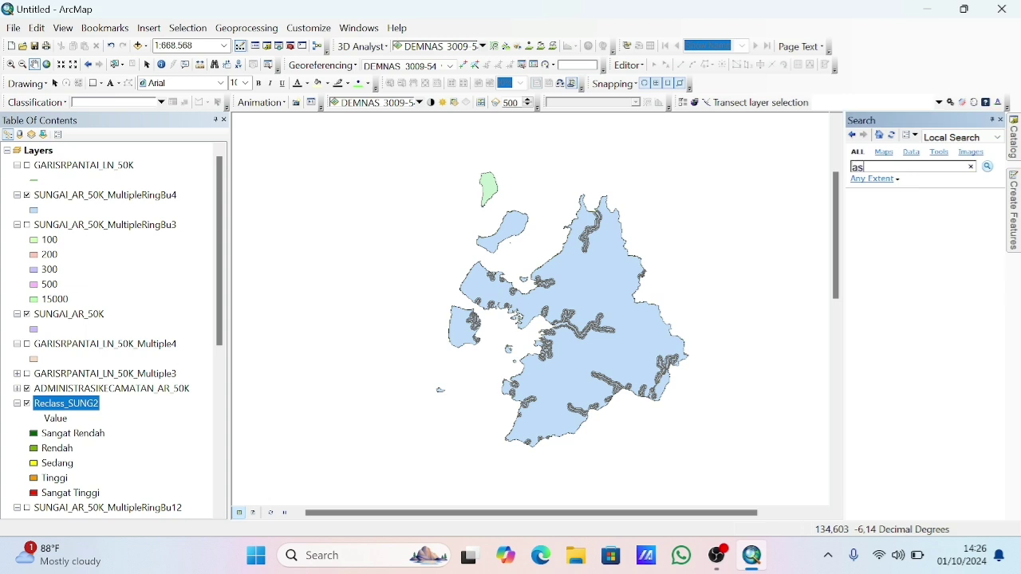
{"action": "type", "text": "aste"}
{"action": "key", "text": "BackSpace"}
{"action": "key", "text": "BackSpace"}
{"action": "key", "text": "BackSpace"}
{"action": "key", "text": "BackSpace"}
{"action": "type", "text": "rast"}
{"action": "key", "text": "Return"}
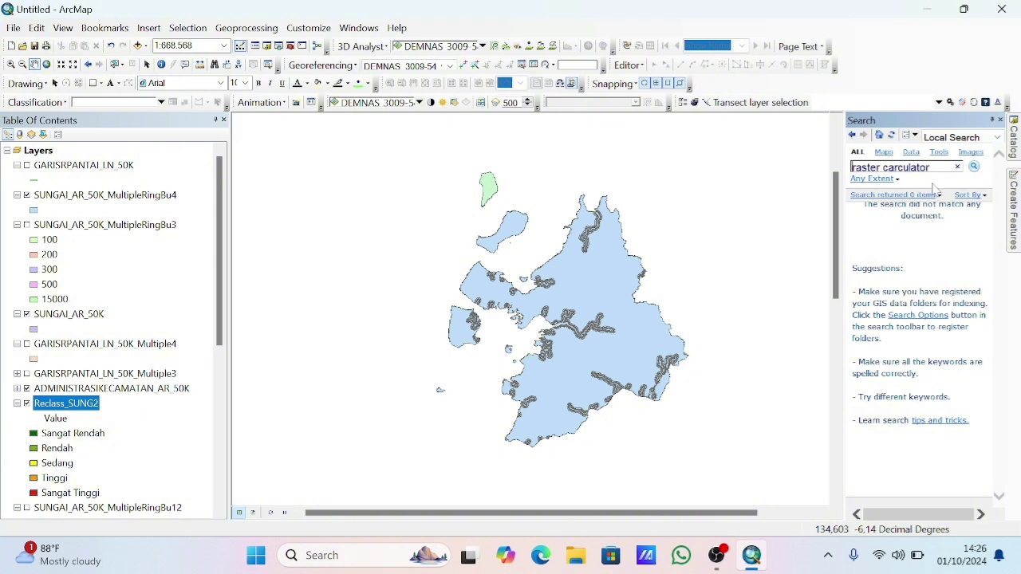
{"action": "left_click", "coordinate": [957, 167]}
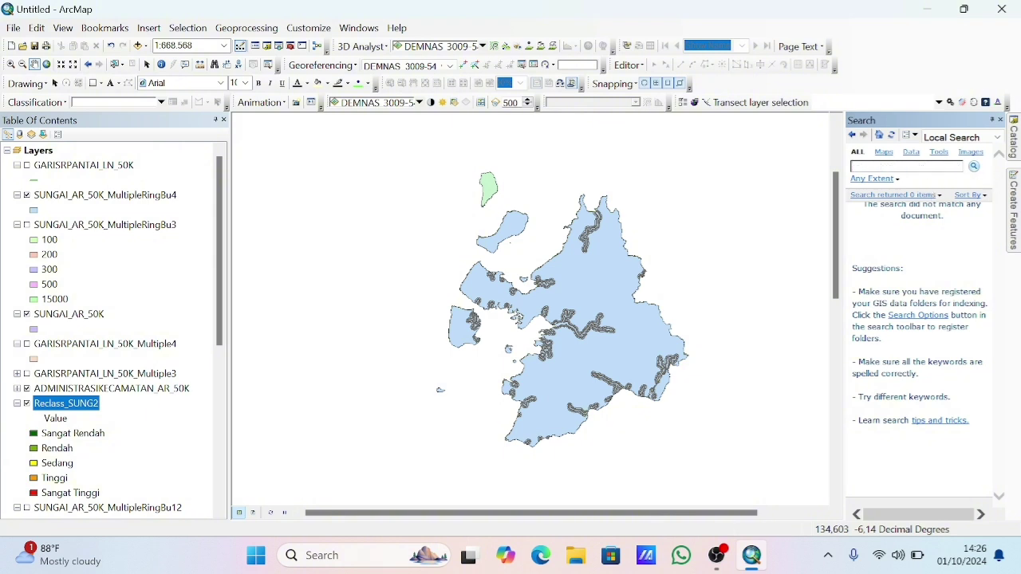
{"action": "type", "text": "RASTER CARCULATOR"}
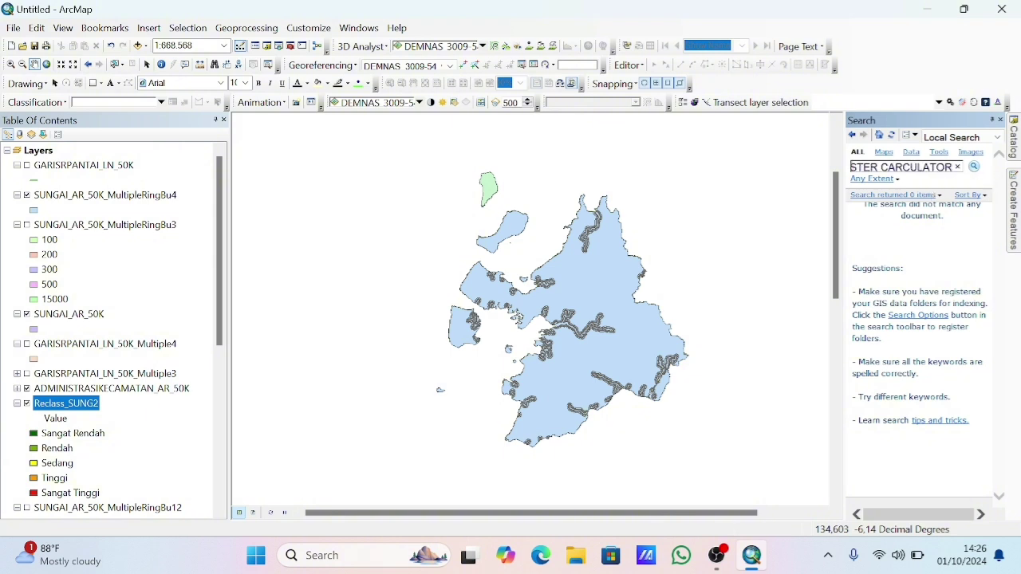
{"action": "key", "text": "Return"}
- Correct the search term to RASTER CALCULATOR and open the Spatial Analyst Raster Calculator tool from the local search results
{"action": "left_click", "coordinate": [997, 137]}
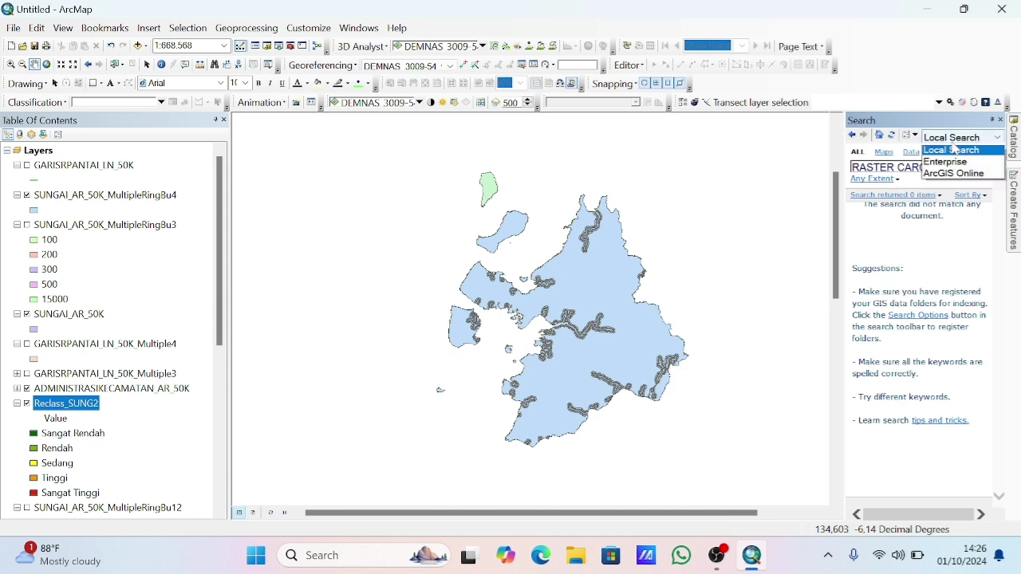
{"action": "left_click", "coordinate": [918, 167]}
{"action": "key", "text": "BackSpace"}
{"action": "type", "text": "LATI"}
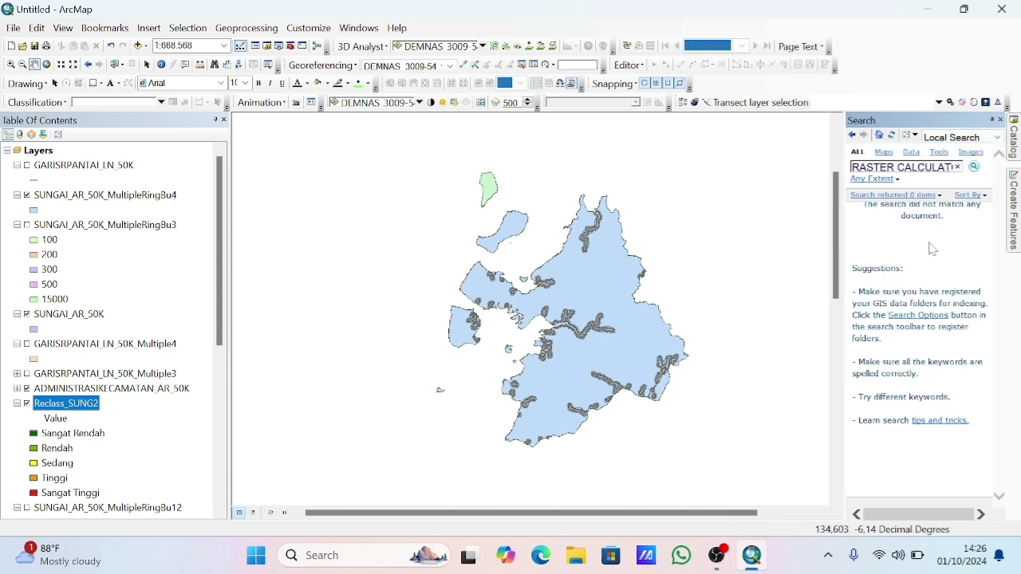
{"action": "key", "text": "Return"}
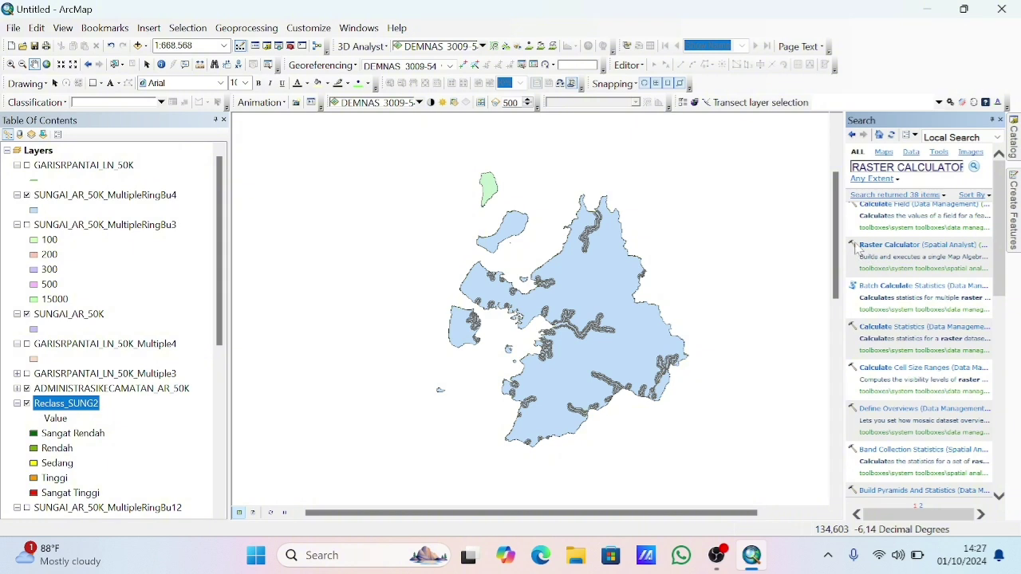
{"action": "left_click", "coordinate": [890, 247]}
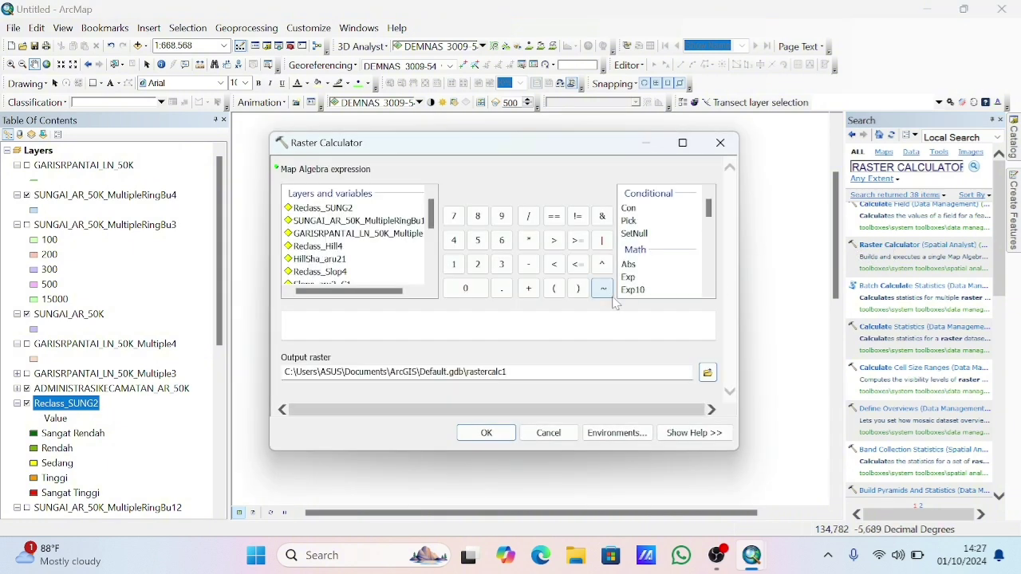
- Start the map algebra expression with "Reclass_SUNG2" * 15 + "GARISRPANTAI_LN_50K_Multiple12"
{"action": "left_click", "coordinate": [323, 209]}
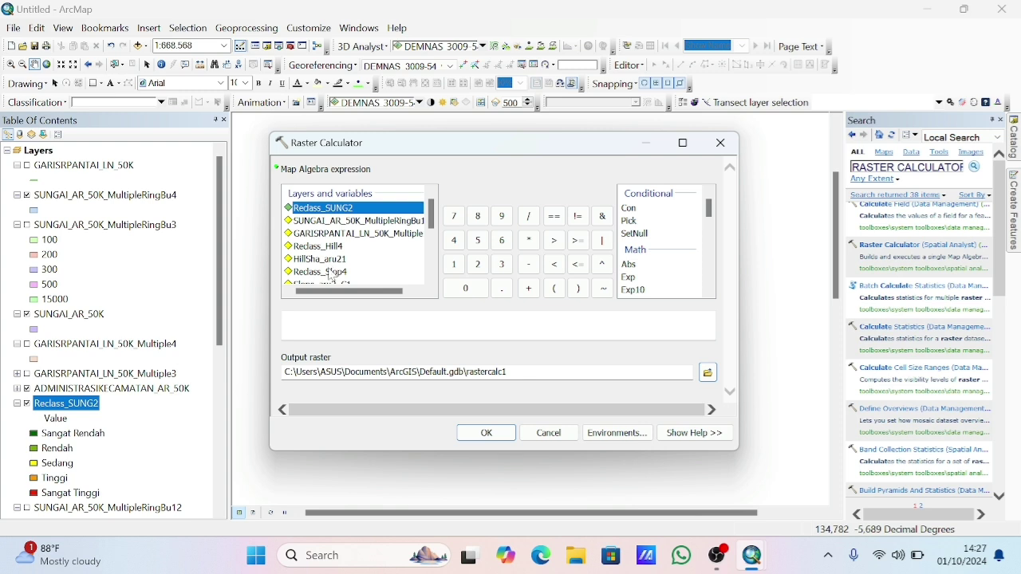
{"action": "double_click", "coordinate": [343, 208]}
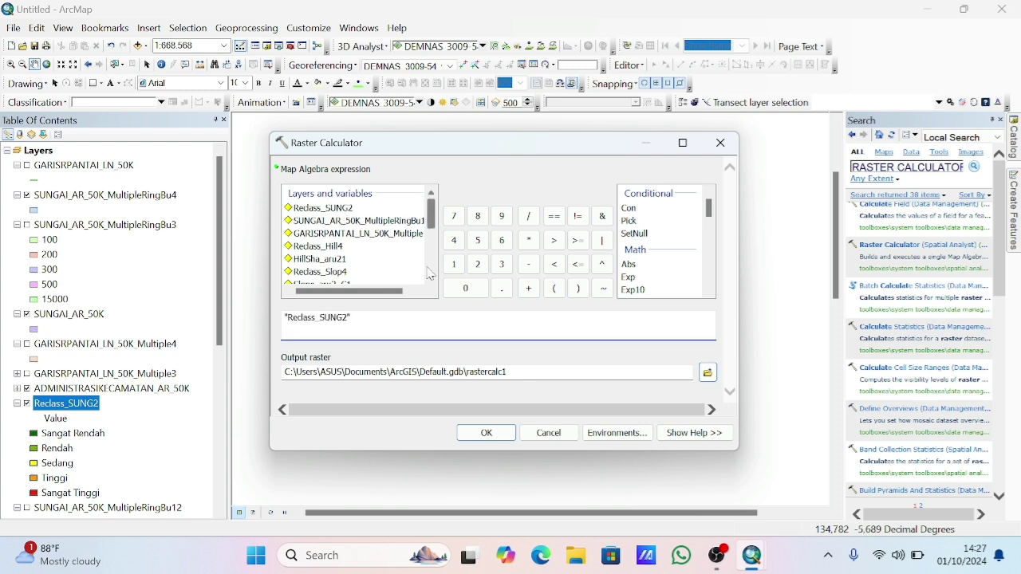
{"action": "left_click", "coordinate": [528, 240]}
{"action": "left_click", "coordinate": [453, 264]}
{"action": "double_click", "coordinate": [356, 233]}
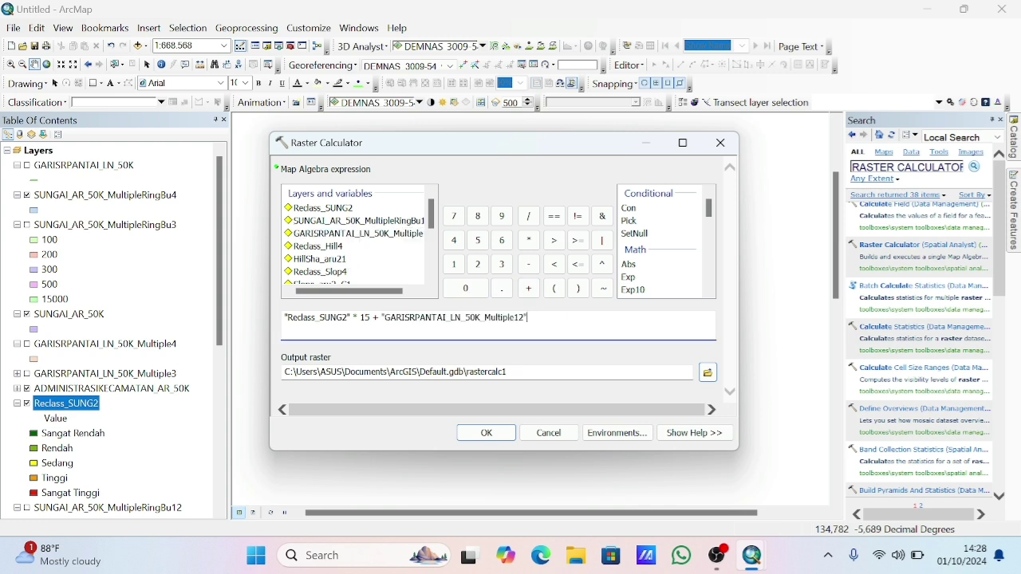
- Weight the coastline raster by 30 in the expression and add "Reclass_Hill4" * 30
{"action": "left_click", "coordinate": [535, 246]}
{"action": "left_click", "coordinate": [501, 264]}
{"action": "left_click", "coordinate": [466, 288]}
{"action": "left_click", "coordinate": [527, 288]}
{"action": "left_click", "coordinate": [528, 239]}
{"action": "left_click", "coordinate": [502, 263]}
{"action": "left_click", "coordinate": [467, 288]}
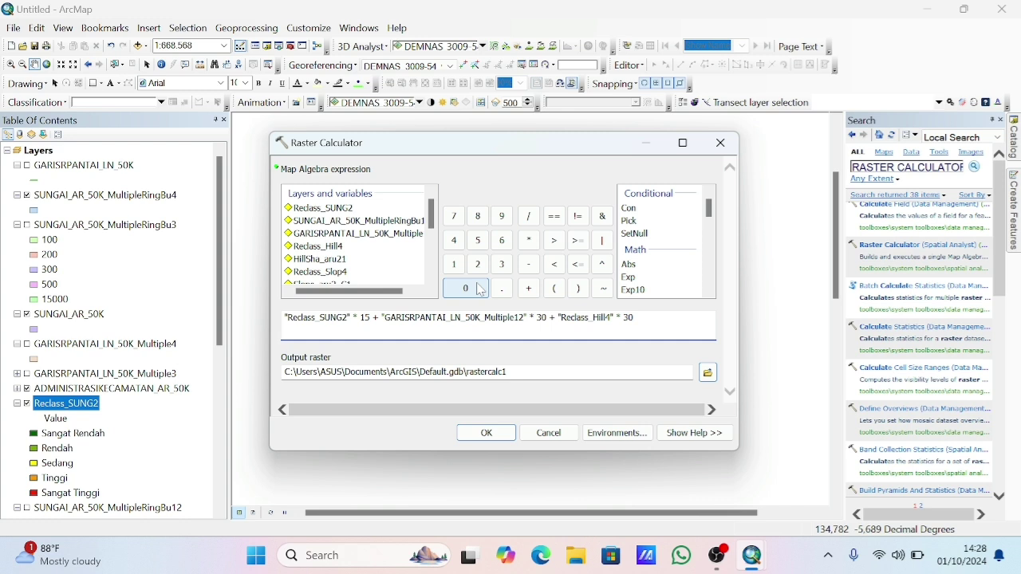
- Add "Reclass_Slop4" * 25 to the expression and run the Raster Calculator with the default rastercalc1 output
{"action": "left_click", "coordinate": [528, 289]}
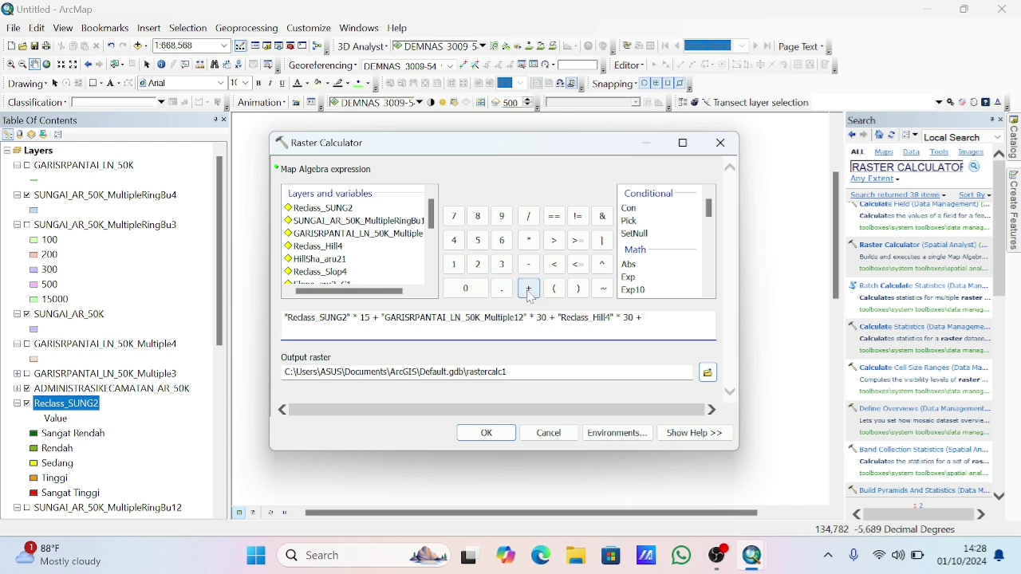
{"action": "double_click", "coordinate": [339, 272]}
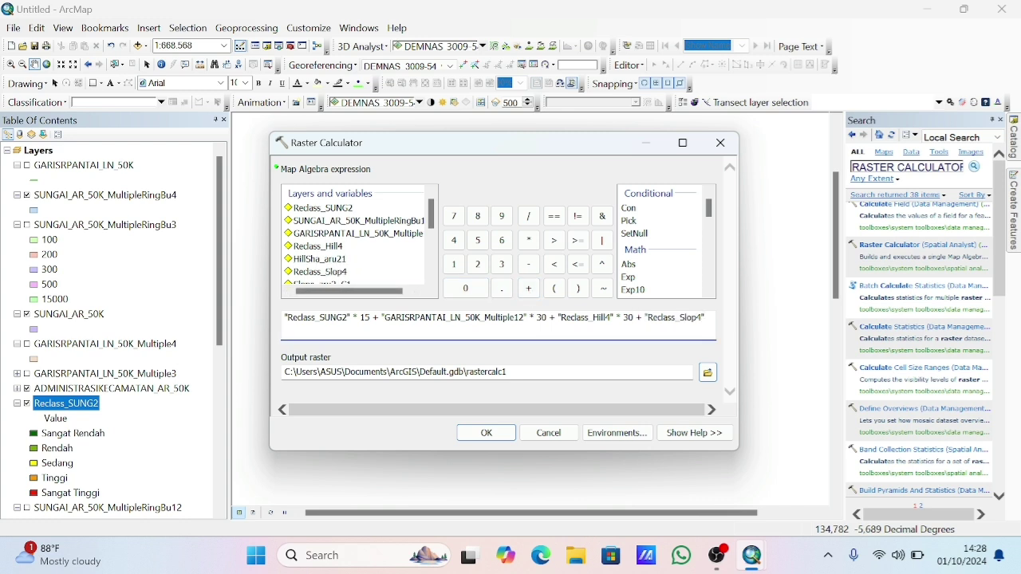
{"action": "left_click", "coordinate": [528, 239]}
{"action": "left_click", "coordinate": [477, 264]}
{"action": "left_click", "coordinate": [478, 240]}
{"action": "left_click", "coordinate": [487, 433]}
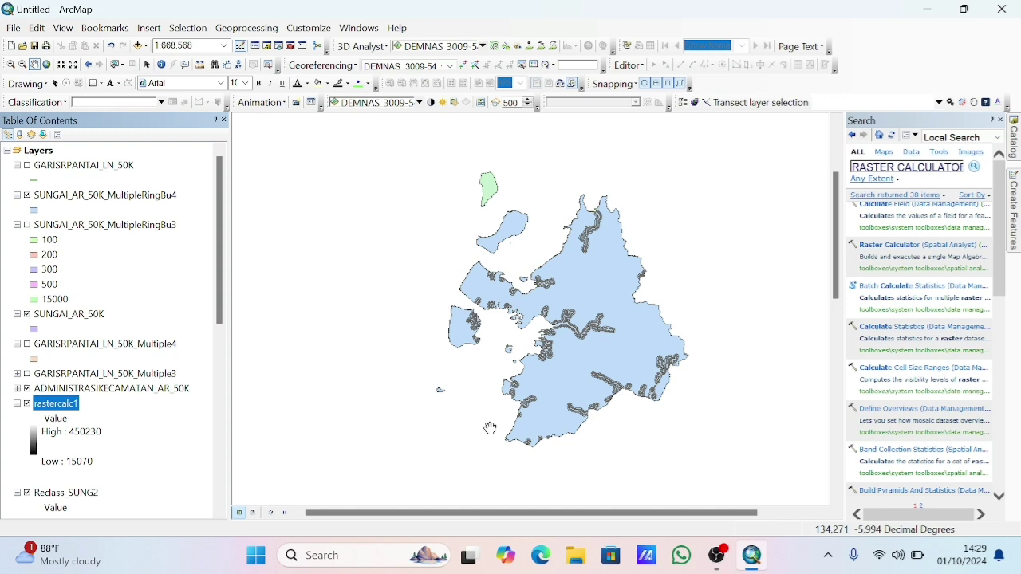
- Close the Search window and open the Spatial Analyst Reclassify tool with rastercalc1 as the input raster
{"action": "left_click", "coordinate": [1001, 119]}
{"action": "left_click", "coordinate": [291, 46]}
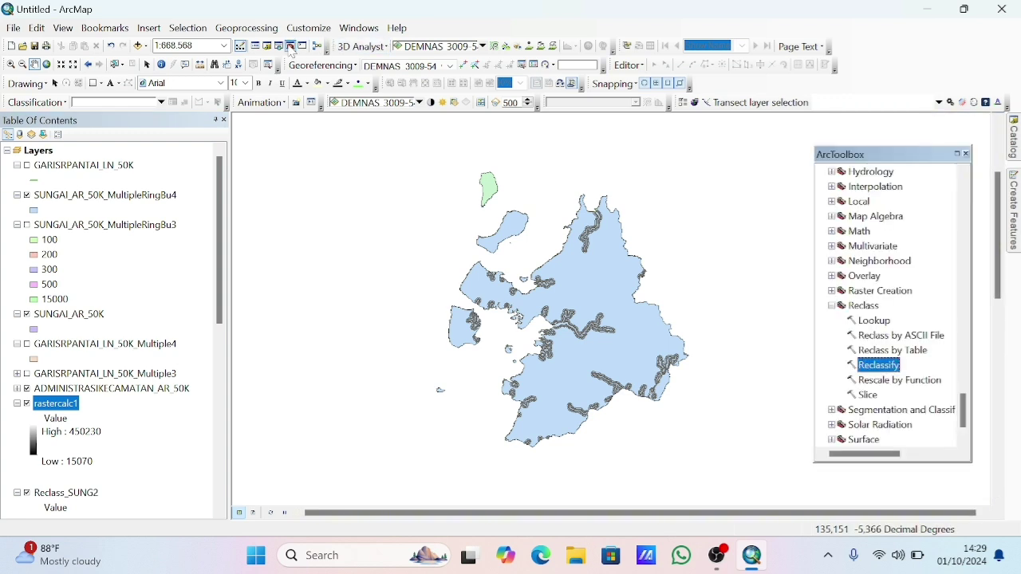
{"action": "scroll", "coordinate": [877, 327], "scroll_direction": "down", "scroll_amount": 1}
{"action": "double_click", "coordinate": [876, 321]}
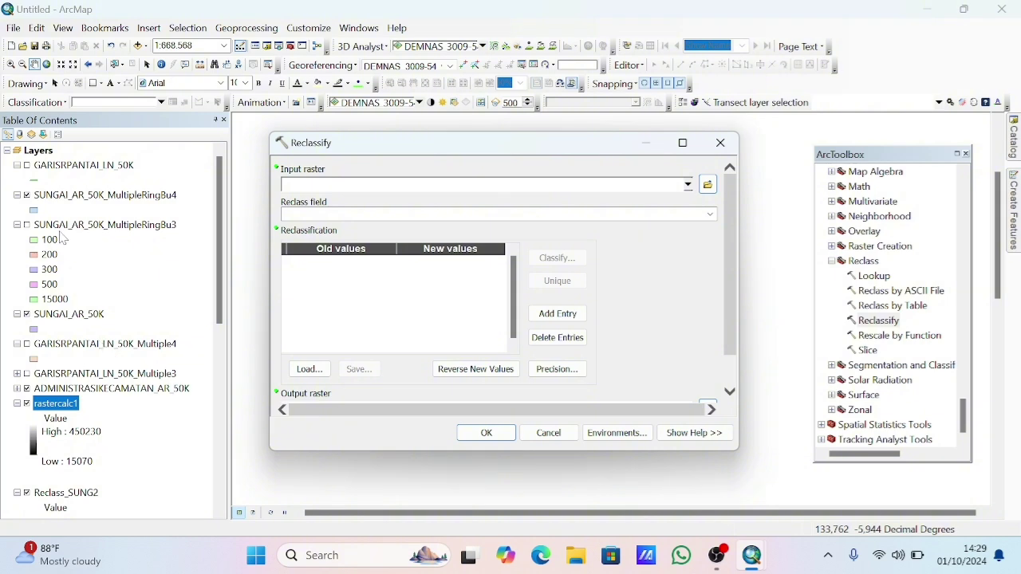
{"action": "left_click_drag", "start_coordinate": [64, 405], "coordinate": [389, 169]}
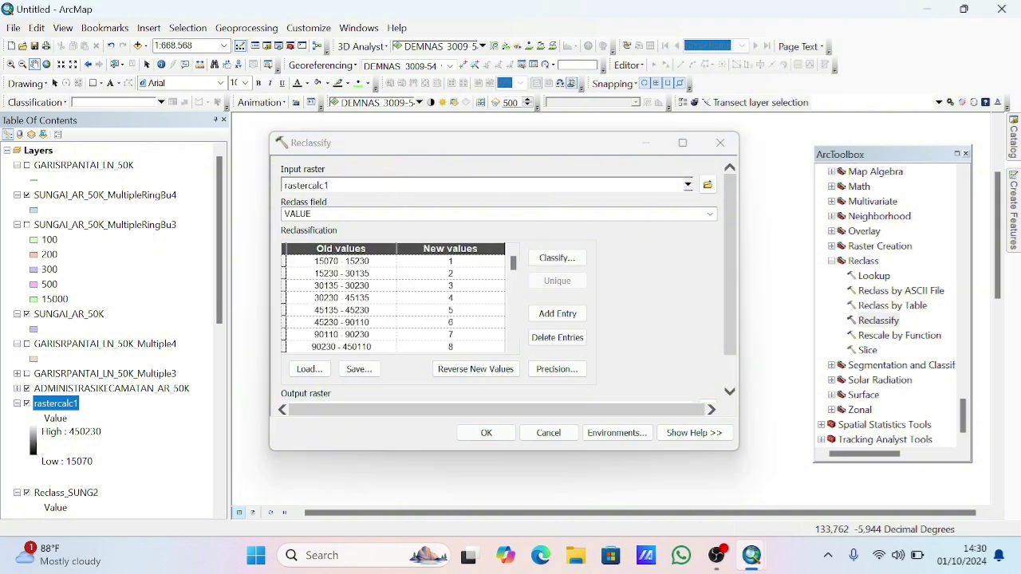
- Classify rastercalc1 into 5 classes and run the reclassification
{"action": "left_click", "coordinate": [543, 254]}
{"action": "left_click", "coordinate": [370, 167]}
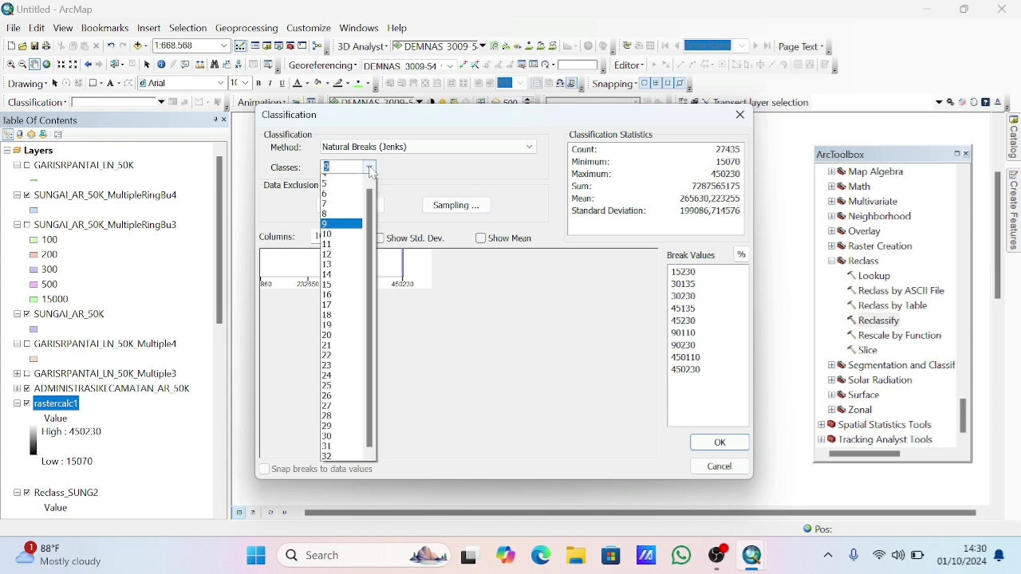
{"action": "left_click", "coordinate": [346, 210]}
{"action": "left_click", "coordinate": [718, 442]}
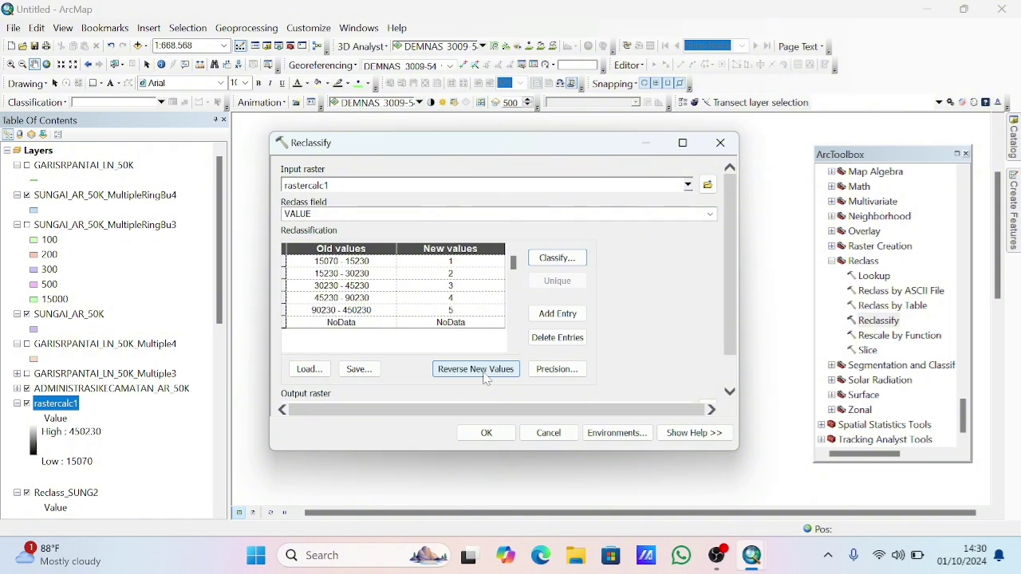
{"action": "left_click", "coordinate": [489, 433]}
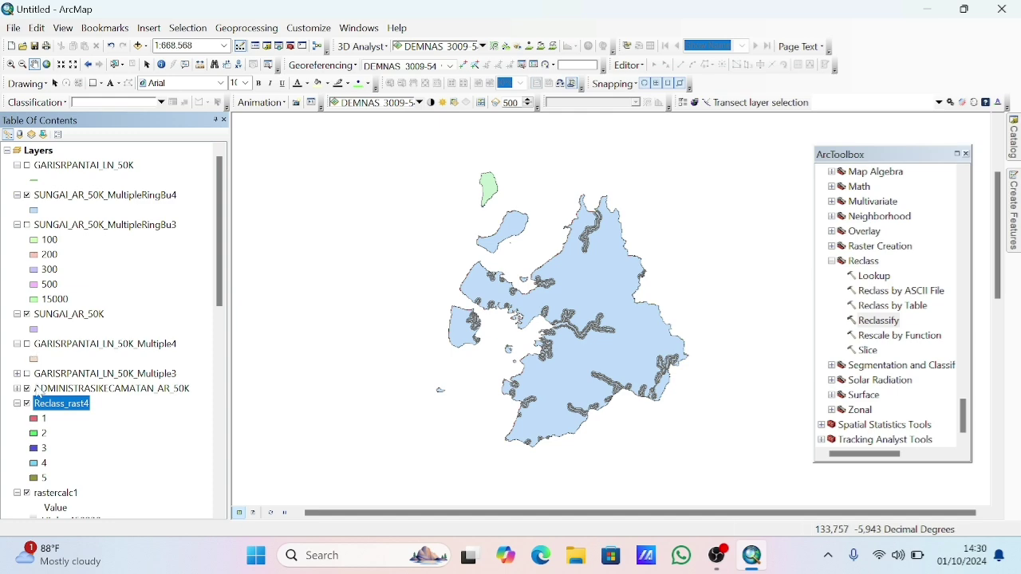
- Hide the ADMINISTRASIKECAMATAN_AR_50K, Reclass_SUNG2 and SUNGAI_AR_50K_MultipleRingBu4 layers so the reclassified hazard raster shows
{"action": "scroll", "coordinate": [37, 391], "scroll_direction": "down", "scroll_amount": 5}
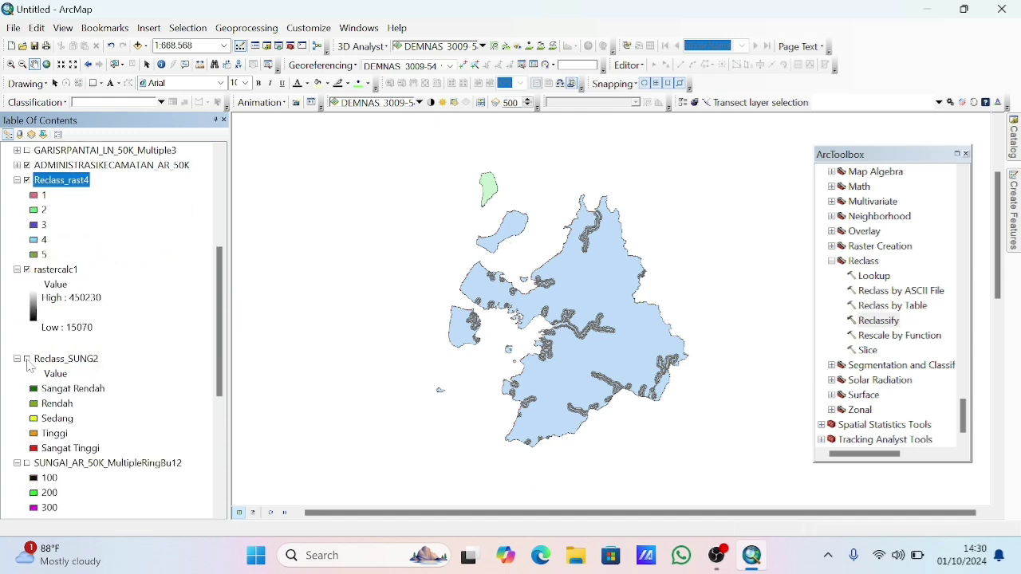
{"action": "left_click", "coordinate": [29, 361]}
{"action": "left_click", "coordinate": [34, 167]}
{"action": "left_click", "coordinate": [28, 166]}
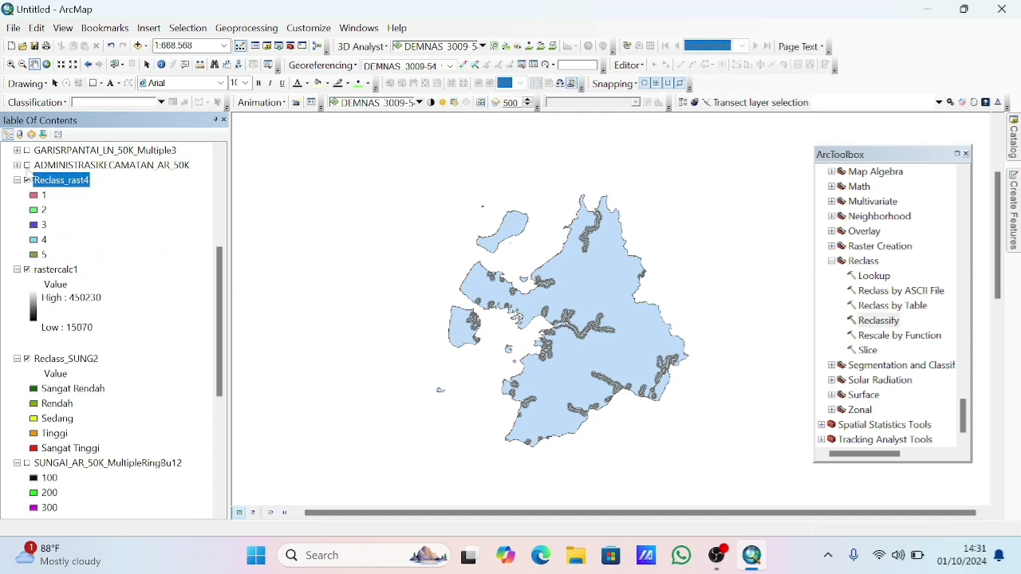
{"action": "left_click", "coordinate": [27, 359]}
{"action": "scroll", "coordinate": [120, 351], "scroll_direction": "up", "scroll_amount": 5}
{"action": "scroll", "coordinate": [162, 345], "scroll_direction": "down", "scroll_amount": 8}
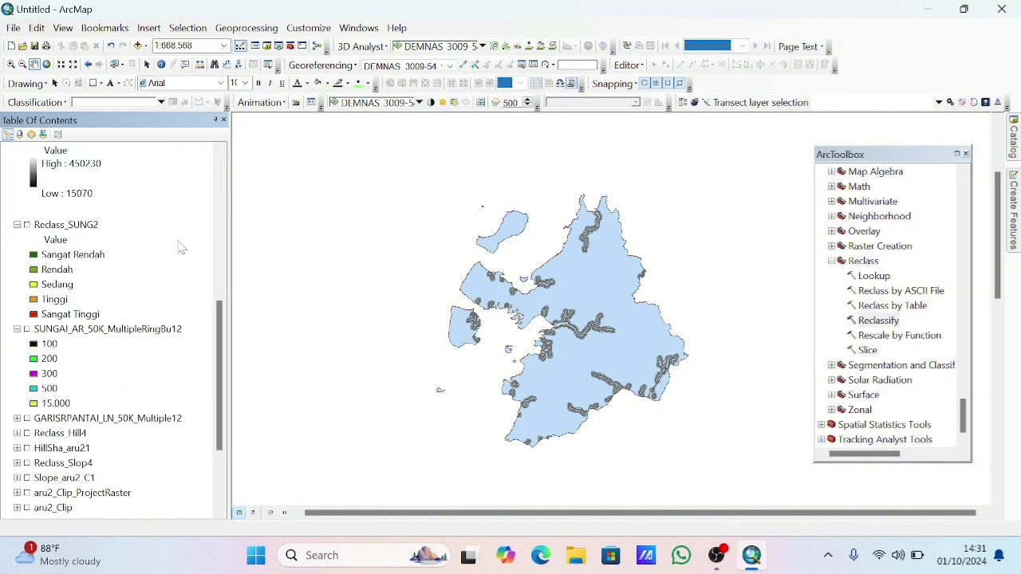
{"action": "scroll", "coordinate": [181, 248], "scroll_direction": "up", "scroll_amount": 10}
{"action": "left_click", "coordinate": [27, 196]}
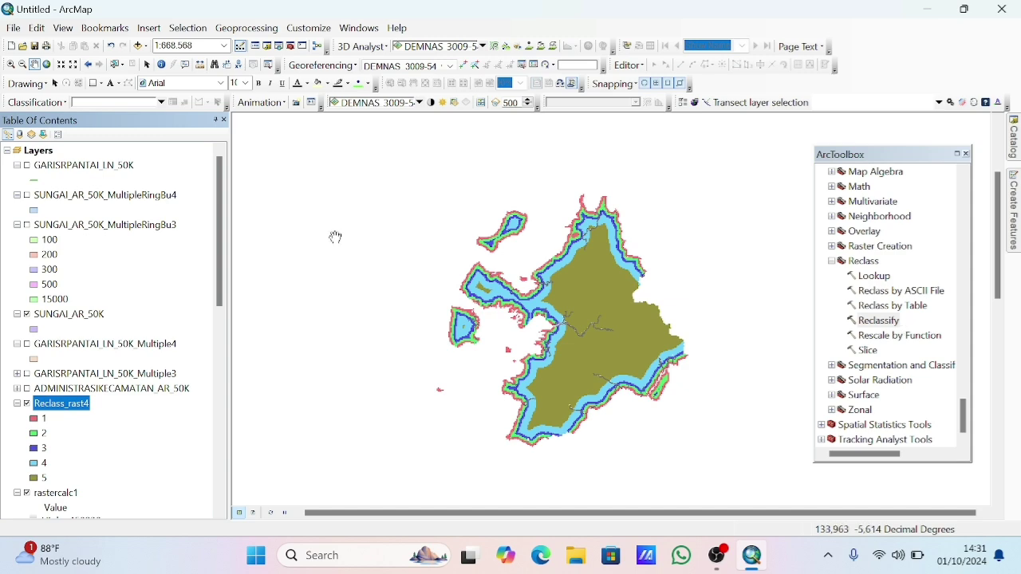
- Open the Reclass_rast4 layer's symbology and assign the green-yellow-red color scheme to its unique values
{"action": "right_click", "coordinate": [63, 405]}
{"action": "left_click", "coordinate": [102, 387]}
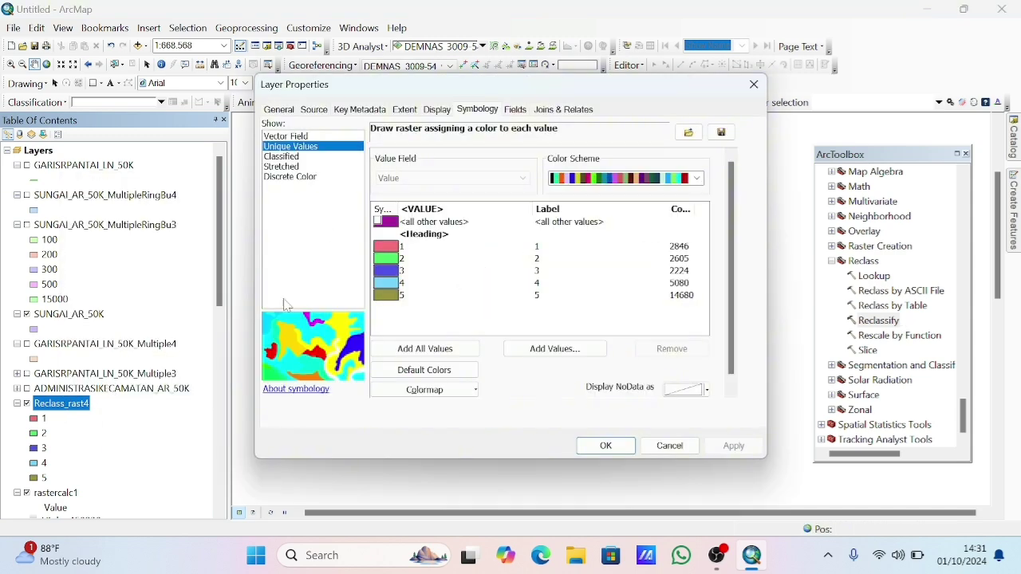
{"action": "left_click", "coordinate": [697, 178]}
{"action": "left_click", "coordinate": [601, 474]}
- Label classes 1 to 5 as Sangat Rendah, Rendah, Sedang, Tinggi and Sangat Tinggi, and apply the symbology
{"action": "left_click", "coordinate": [541, 250]}
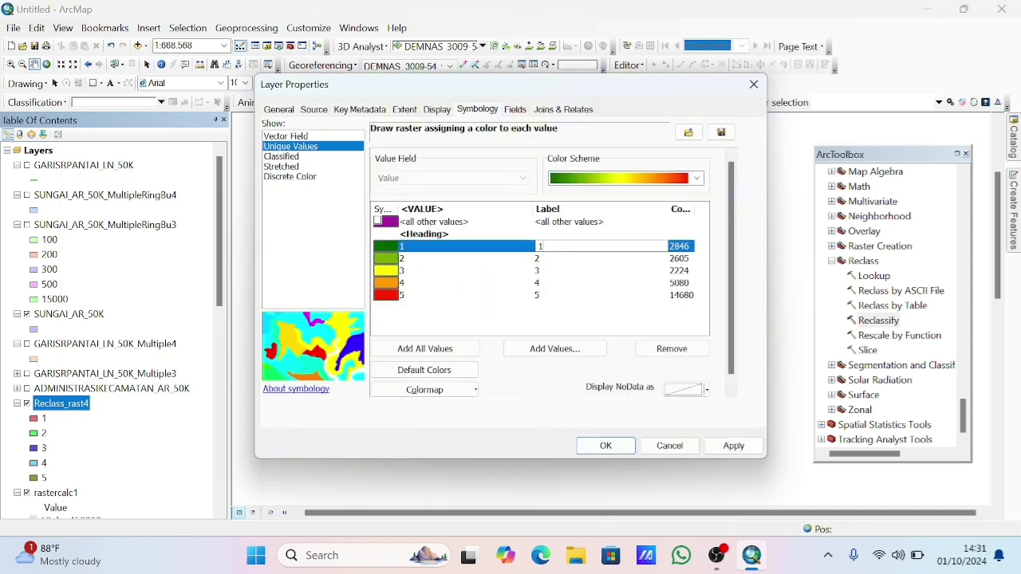
{"action": "type", "text": "Sangat Rendah"}
{"action": "key", "text": "Return"}
{"action": "type", "text": "Rendah"}
{"action": "key", "text": "Return"}
{"action": "type", "text": "Se"}
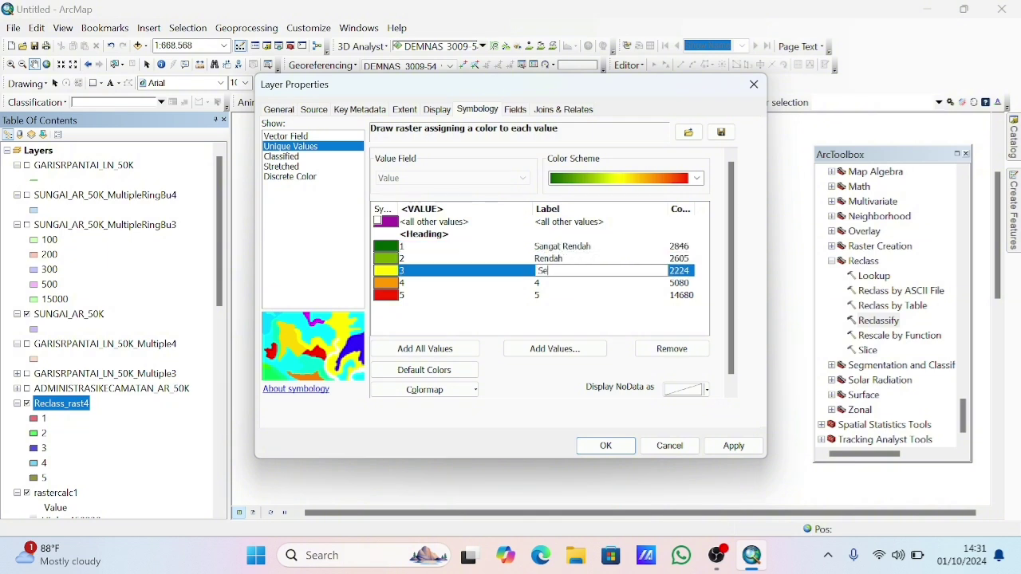
{"action": "type", "text": "dang"}
{"action": "key", "text": "Return"}
{"action": "type", "text": "Tinggi"}
{"action": "key", "text": "Return"}
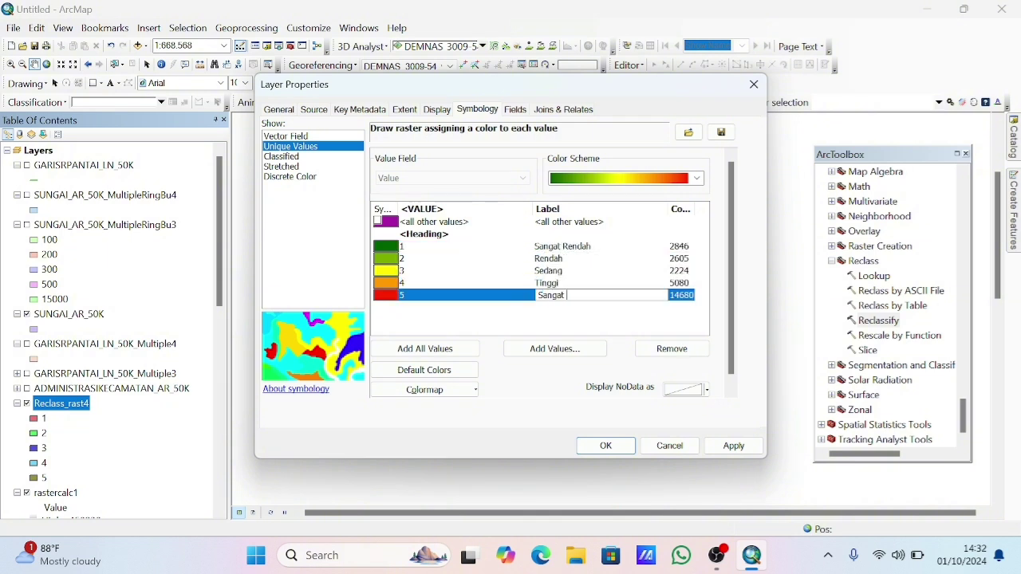
{"action": "type", "text": "Sangat Tinggi"}
{"action": "left_click", "coordinate": [733, 445]}
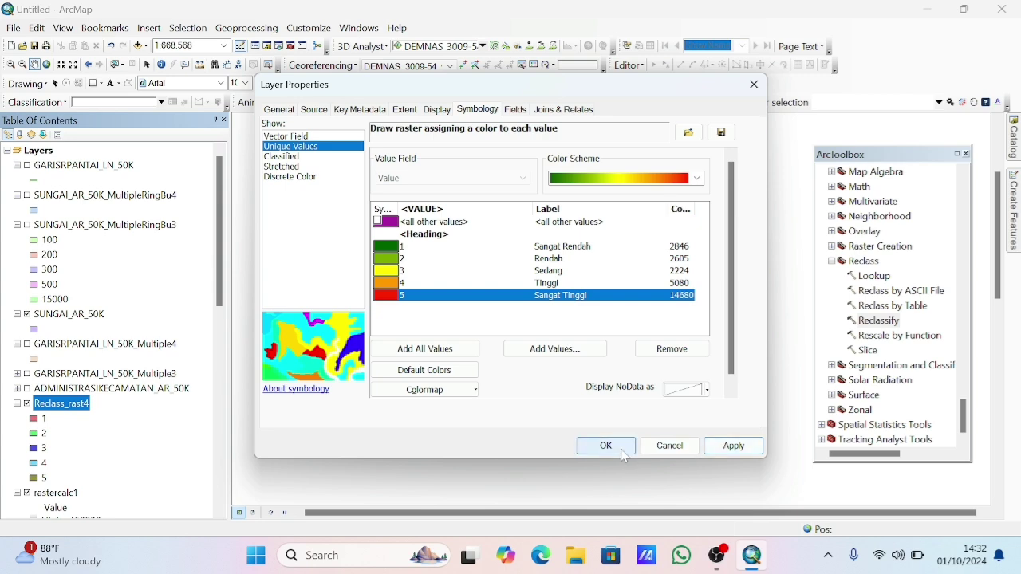
{"action": "left_click", "coordinate": [625, 449]}
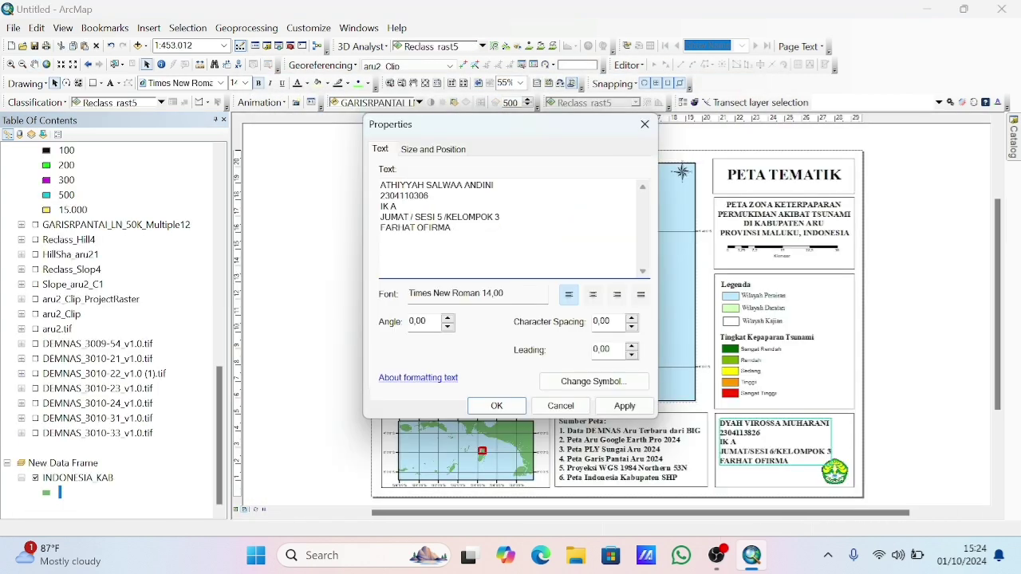
- Replace the last two lines of the identity text with "JUMAT / SESI 5 / KELOMPOK 2" and the assistant's name, and center the text
{"action": "key", "text": "BackSpace"}
{"action": "key", "text": "BackSpace"}
{"action": "key", "text": "BackSpace"}
{"action": "key", "text": "BackSpace"}
{"action": "key", "text": "BackSpace"}
{"action": "key", "text": "BackSpace"}
{"action": "key", "text": "BackSpace"}
{"action": "key", "text": "BackSpace"}
{"action": "key", "text": "BackSpace"}
{"action": "key", "text": "BackSpace"}
{"action": "key", "text": "BackSpace"}
{"action": "key", "text": "BackSpace"}
{"action": "key", "text": "BackSpace"}
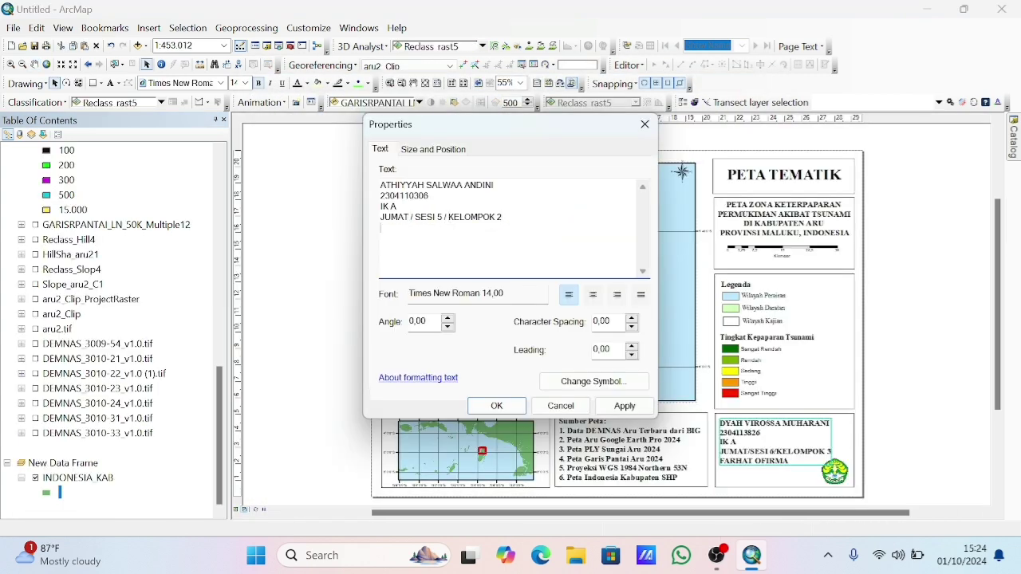
{"action": "left_click", "coordinate": [592, 296]}
{"action": "left_click", "coordinate": [625, 406]}
{"action": "left_click", "coordinate": [501, 406]}
- Arrange the identity text inside its layout box with the university logo centered above it
{"action": "left_click", "coordinate": [828, 470]}
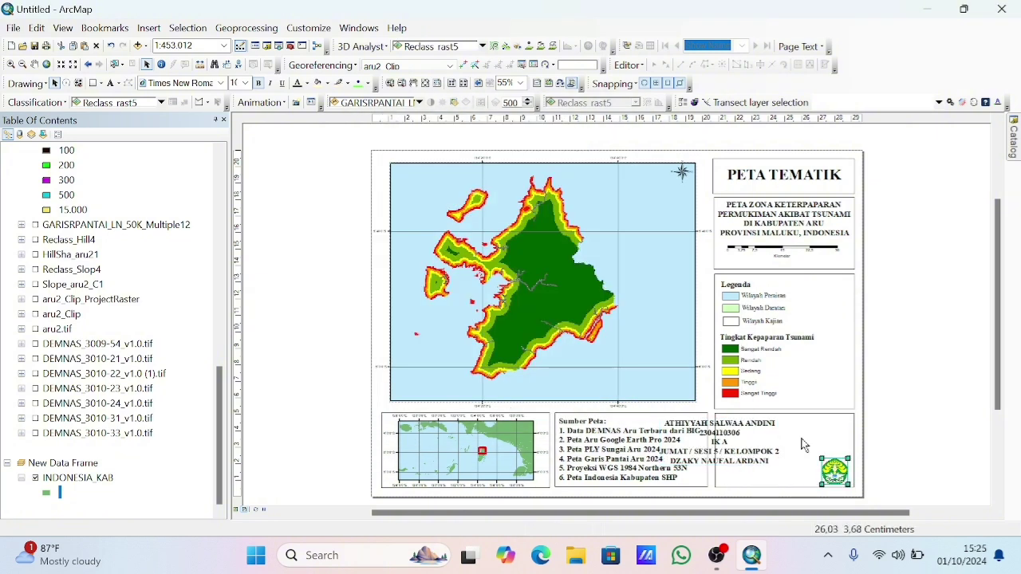
{"action": "left_click_drag", "start_coordinate": [835, 472], "coordinate": [655, 355]}
{"action": "left_click_drag", "start_coordinate": [726, 447], "coordinate": [793, 462]}
{"action": "left_click_drag", "start_coordinate": [655, 355], "coordinate": [788, 425]}
{"action": "left_click", "coordinate": [897, 414]}
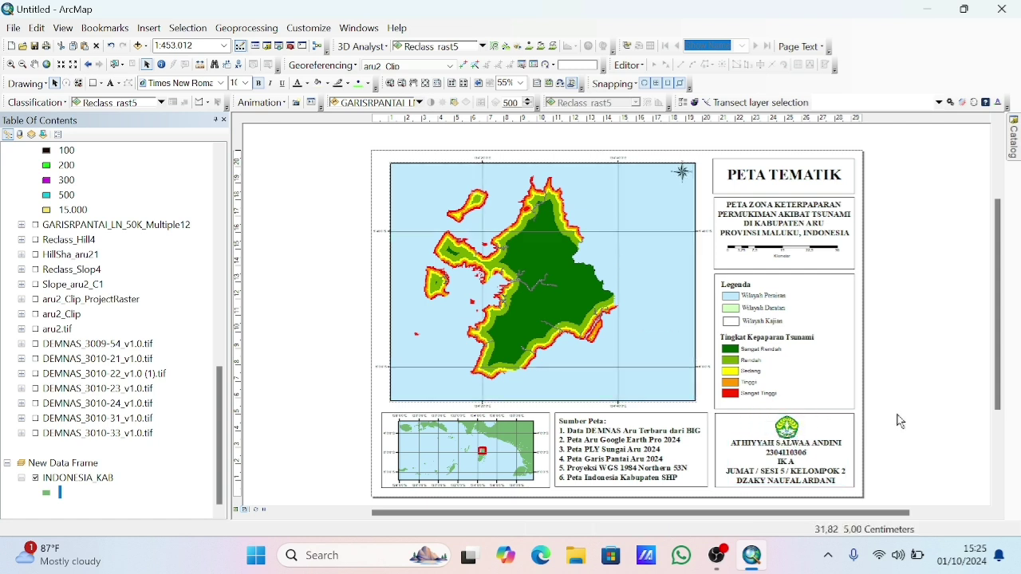
- Delete the existing small north arrow from the main map frame
{"action": "left_click", "coordinate": [682, 172]}
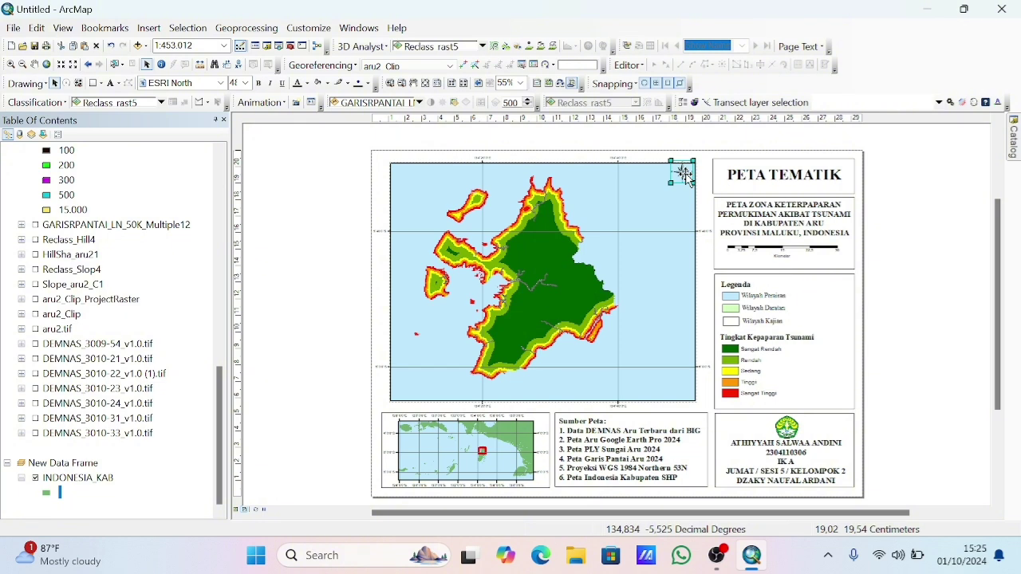
{"action": "right_click", "coordinate": [684, 174]}
{"action": "left_click", "coordinate": [770, 250]}
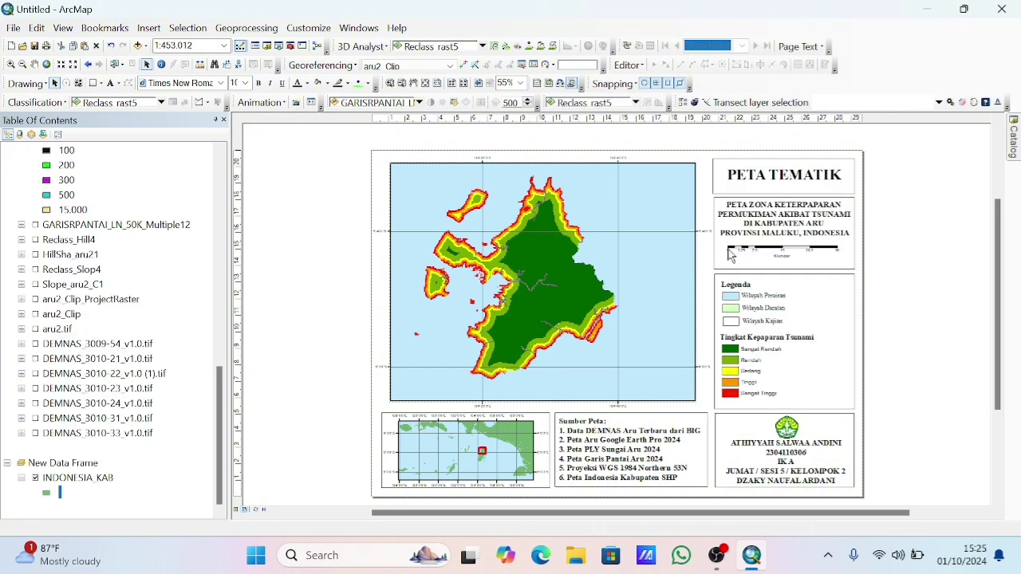
- Insert the ESRI North 7 north arrow and place it in the upper-right part of the main map frame
{"action": "left_click", "coordinate": [149, 28]}
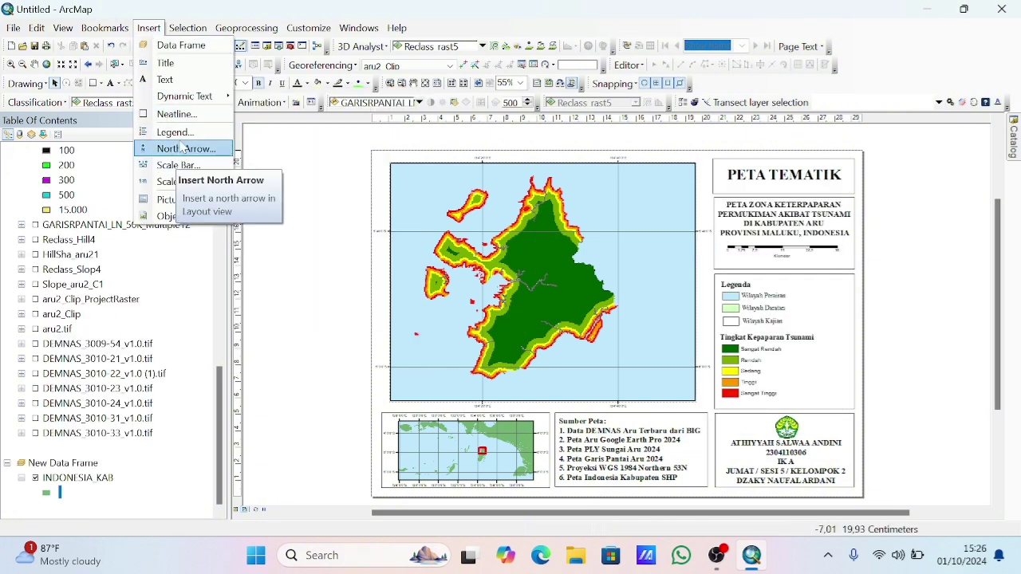
{"action": "left_click", "coordinate": [167, 148]}
{"action": "scroll", "coordinate": [160, 294], "scroll_direction": "down", "scroll_amount": 5}
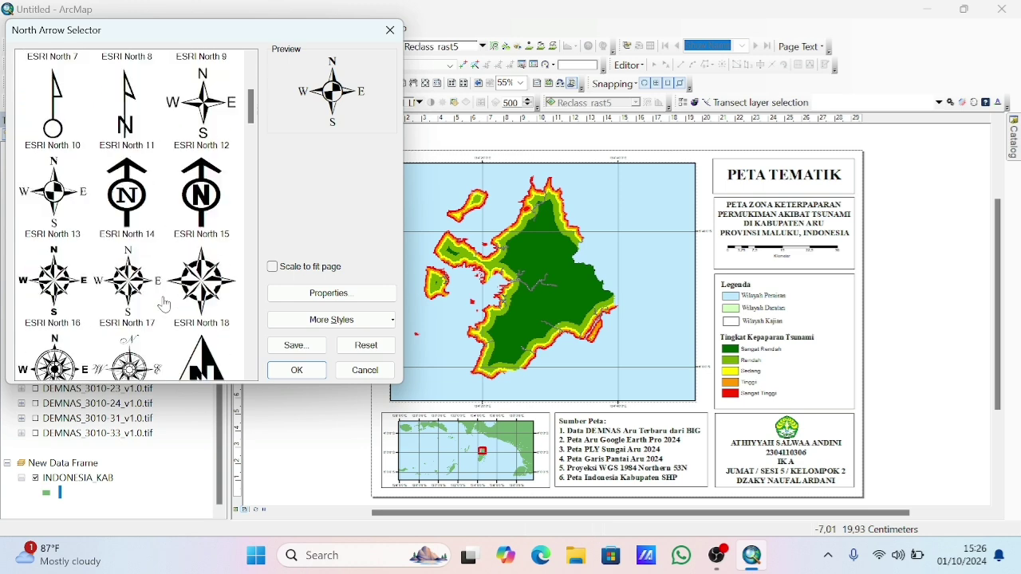
{"action": "scroll", "coordinate": [133, 227], "scroll_direction": "up", "scroll_amount": 2}
{"action": "scroll", "coordinate": [133, 228], "scroll_direction": "up", "scroll_amount": 3}
{"action": "left_click", "coordinate": [54, 148]}
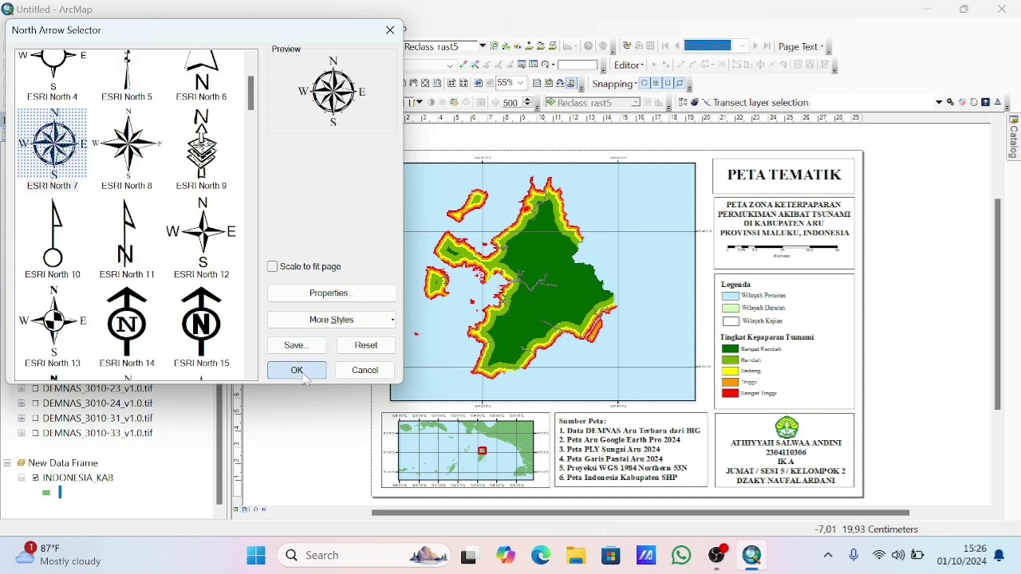
{"action": "left_click", "coordinate": [296, 370]}
{"action": "left_click_drag", "start_coordinate": [556, 377], "coordinate": [672, 225]}
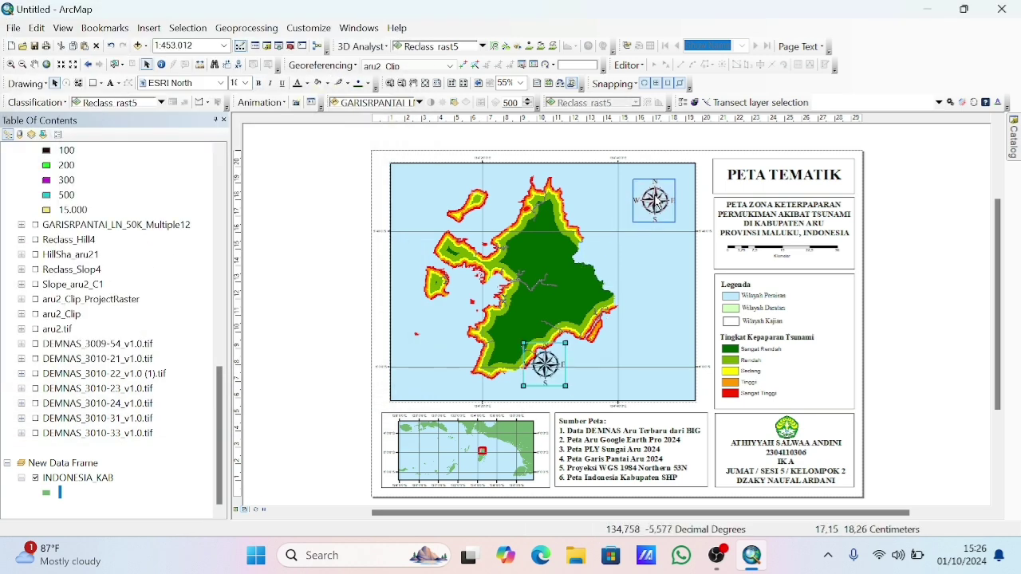
{"action": "left_click", "coordinate": [925, 287]}
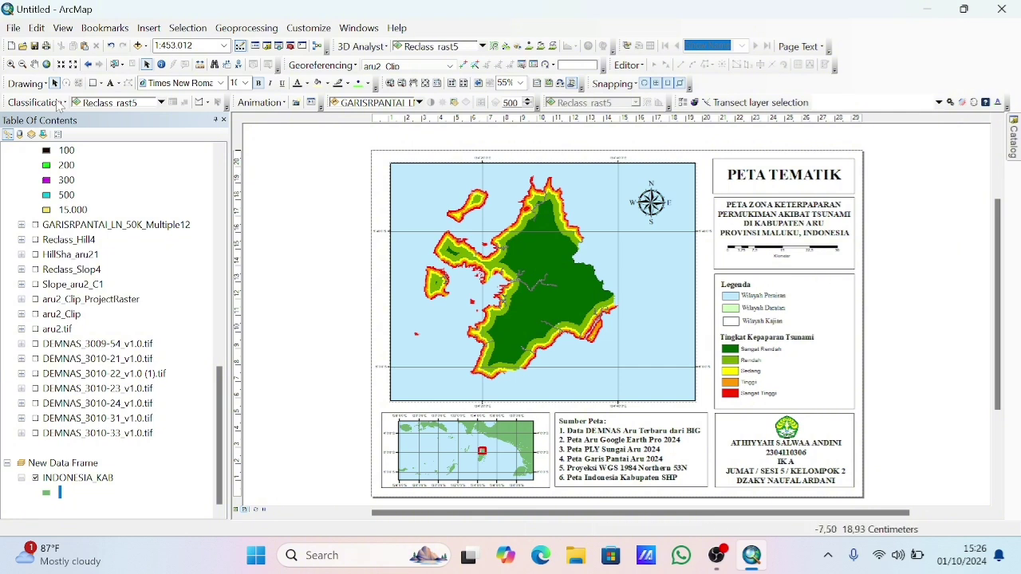
- Start exporting the map and create and open a new folder named CINTA inside the arcGIS folder
{"action": "left_click", "coordinate": [14, 28]}
{"action": "left_click", "coordinate": [80, 437]}
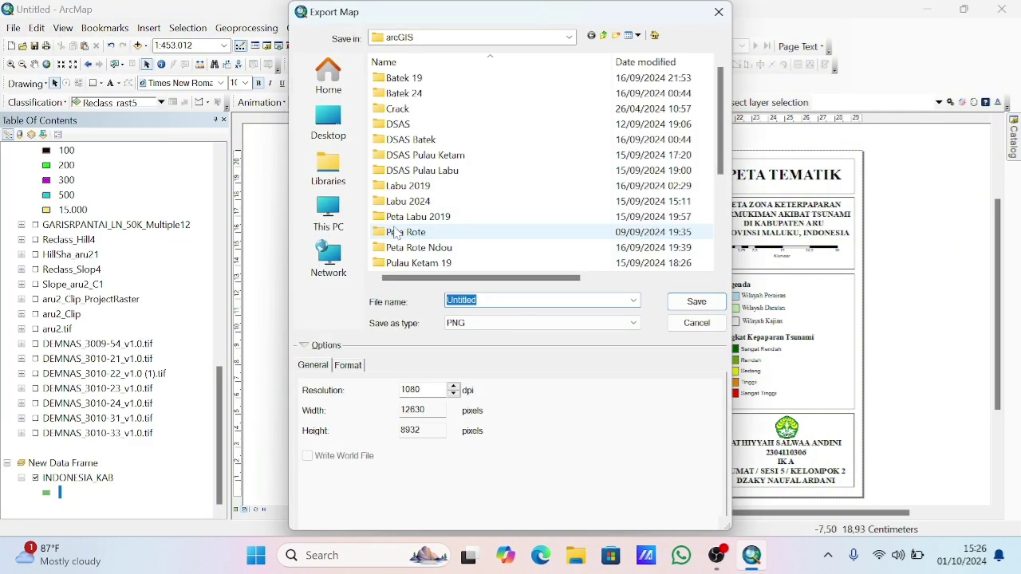
{"action": "scroll", "coordinate": [478, 184], "scroll_direction": "down", "scroll_amount": 4}
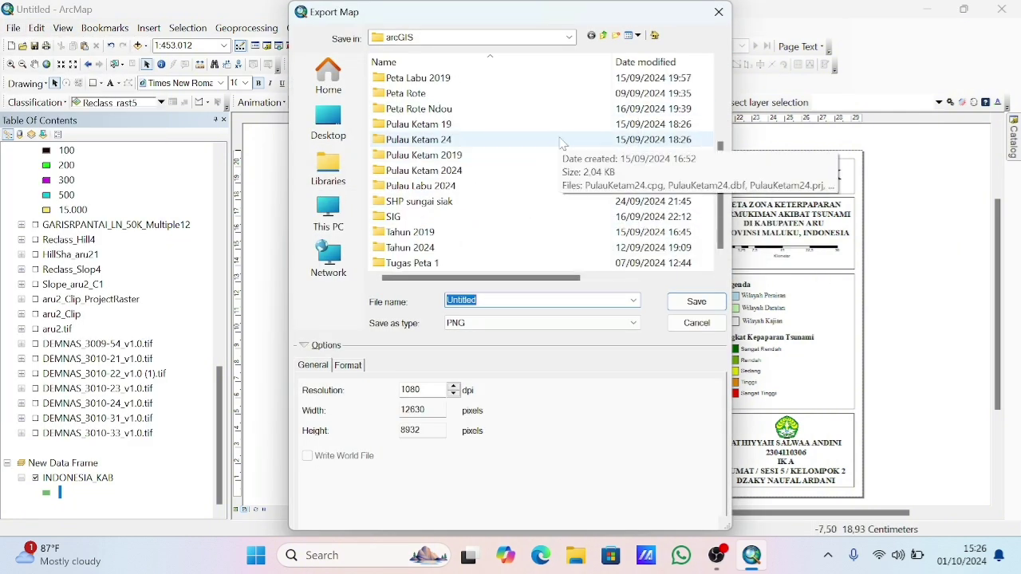
{"action": "right_click", "coordinate": [561, 140]}
{"action": "mouse_move", "coordinate": [606, 292]}
{"action": "left_click", "coordinate": [764, 291]}
{"action": "type", "text": "CINTA"}
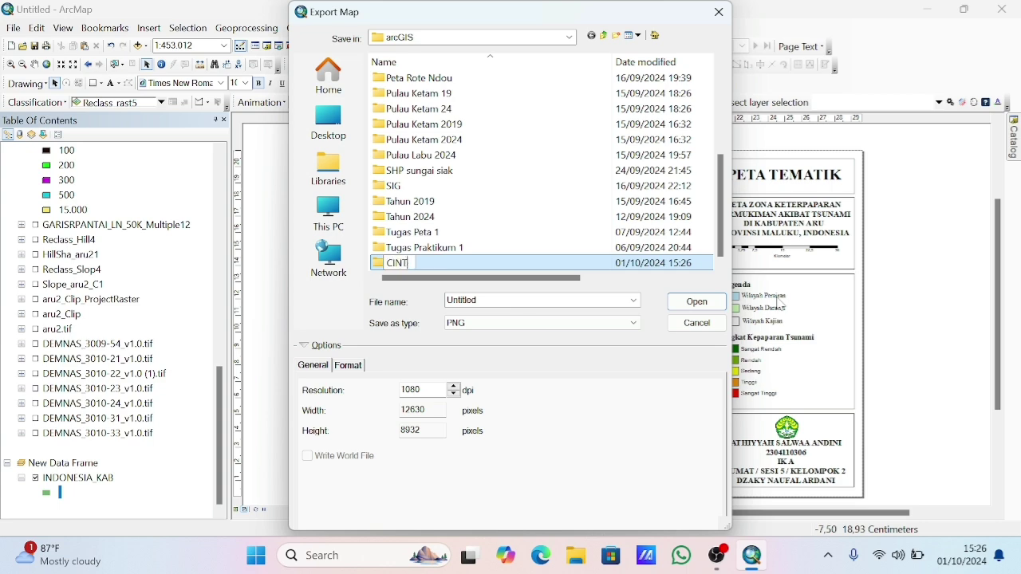
{"action": "key", "text": "Return"}
{"action": "double_click", "coordinate": [586, 264]}
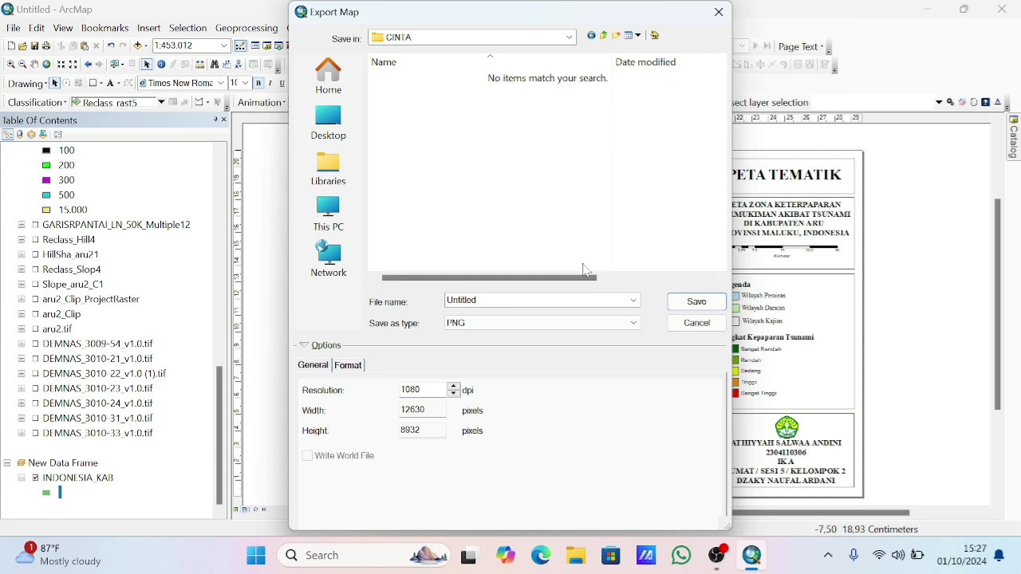
- Export the layout as a PNG named "aru tiya" at 1080 dpi
{"action": "double_click", "coordinate": [479, 301]}
{"action": "type", "text": "aru tiya"}
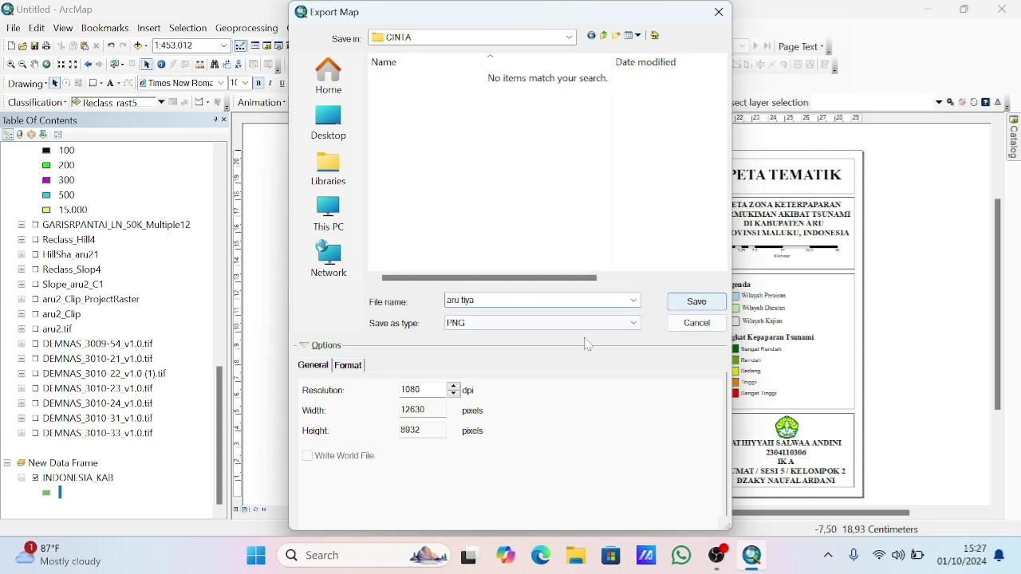
{"action": "left_click", "coordinate": [711, 300]}
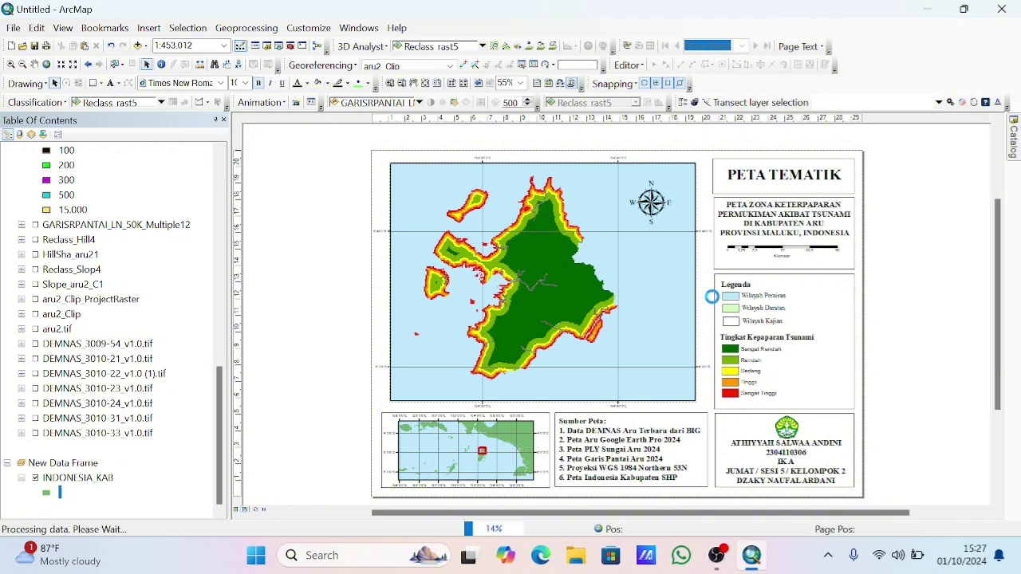